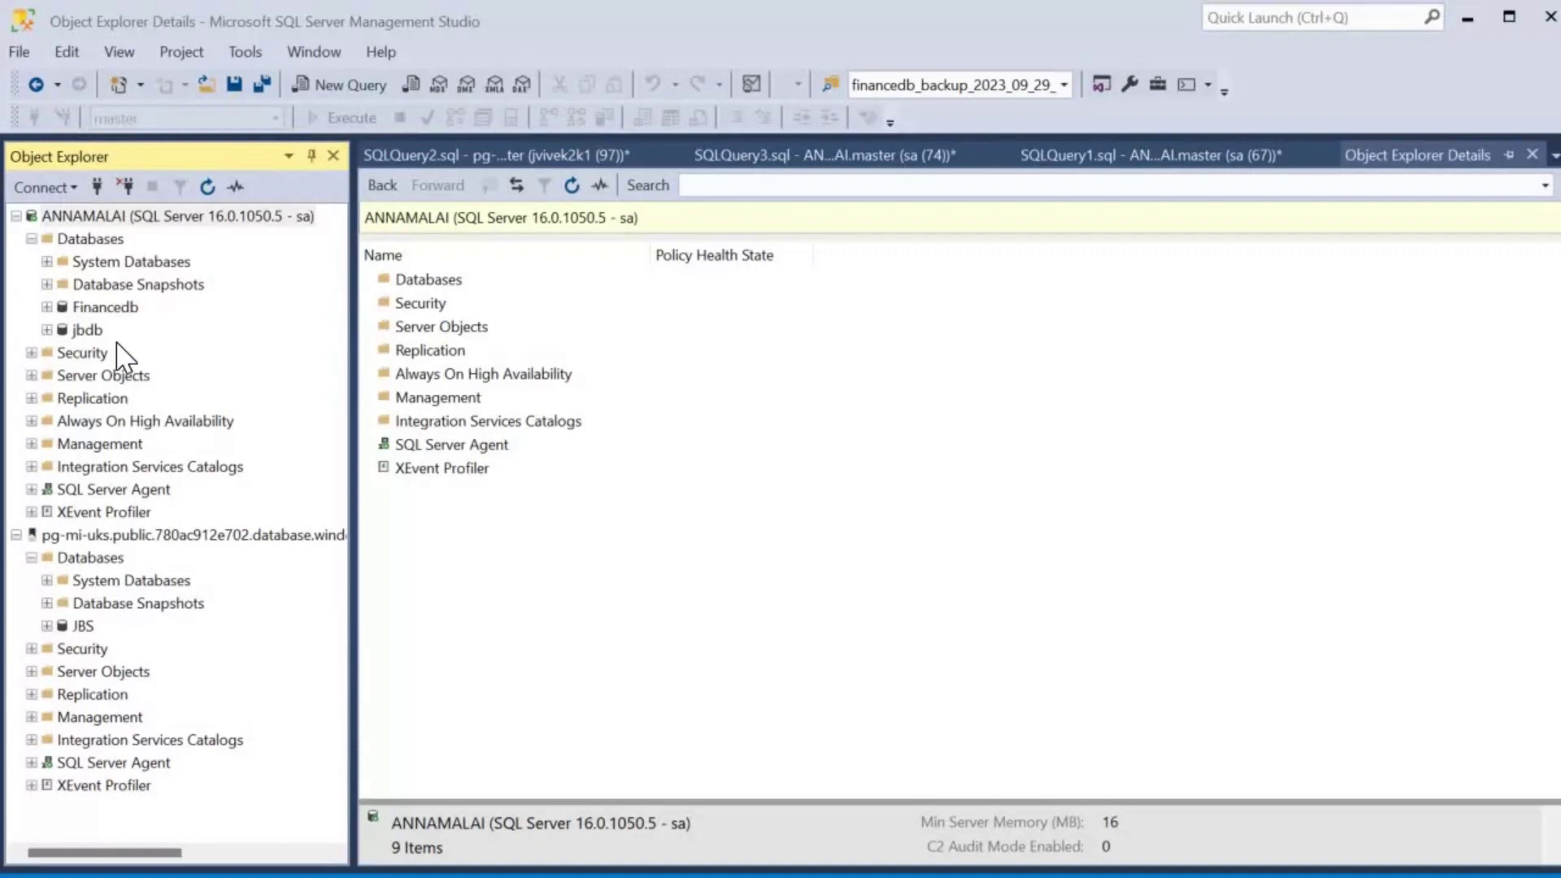
Run the script backing up database jbdb to jbdb_29Dep2023.bak in the mimigration blob container with STATS = 1.
click(795, 156)
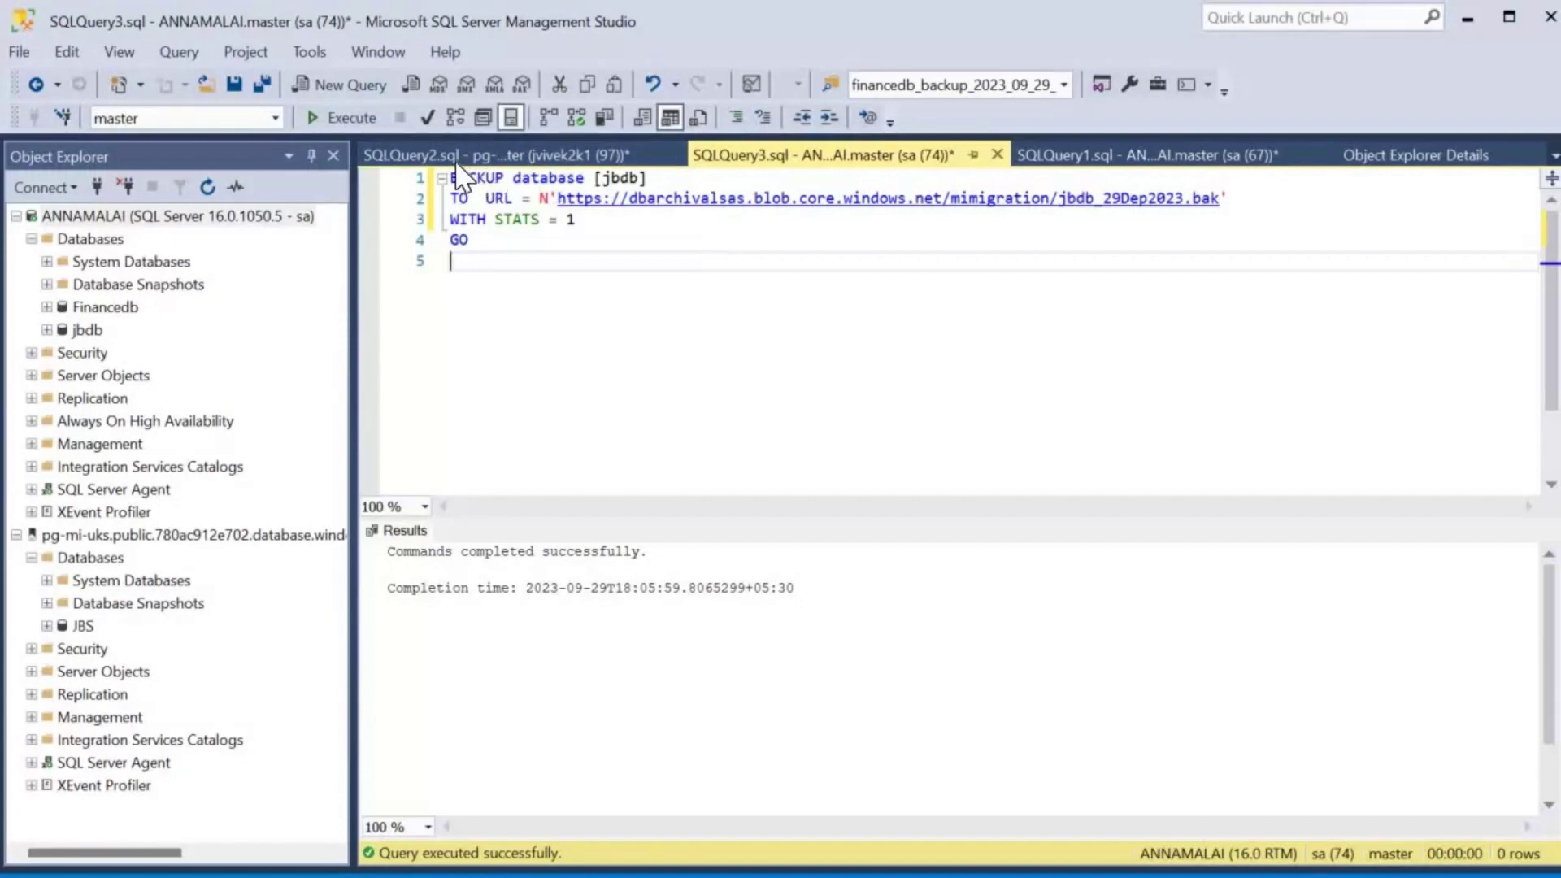
click(339, 118)
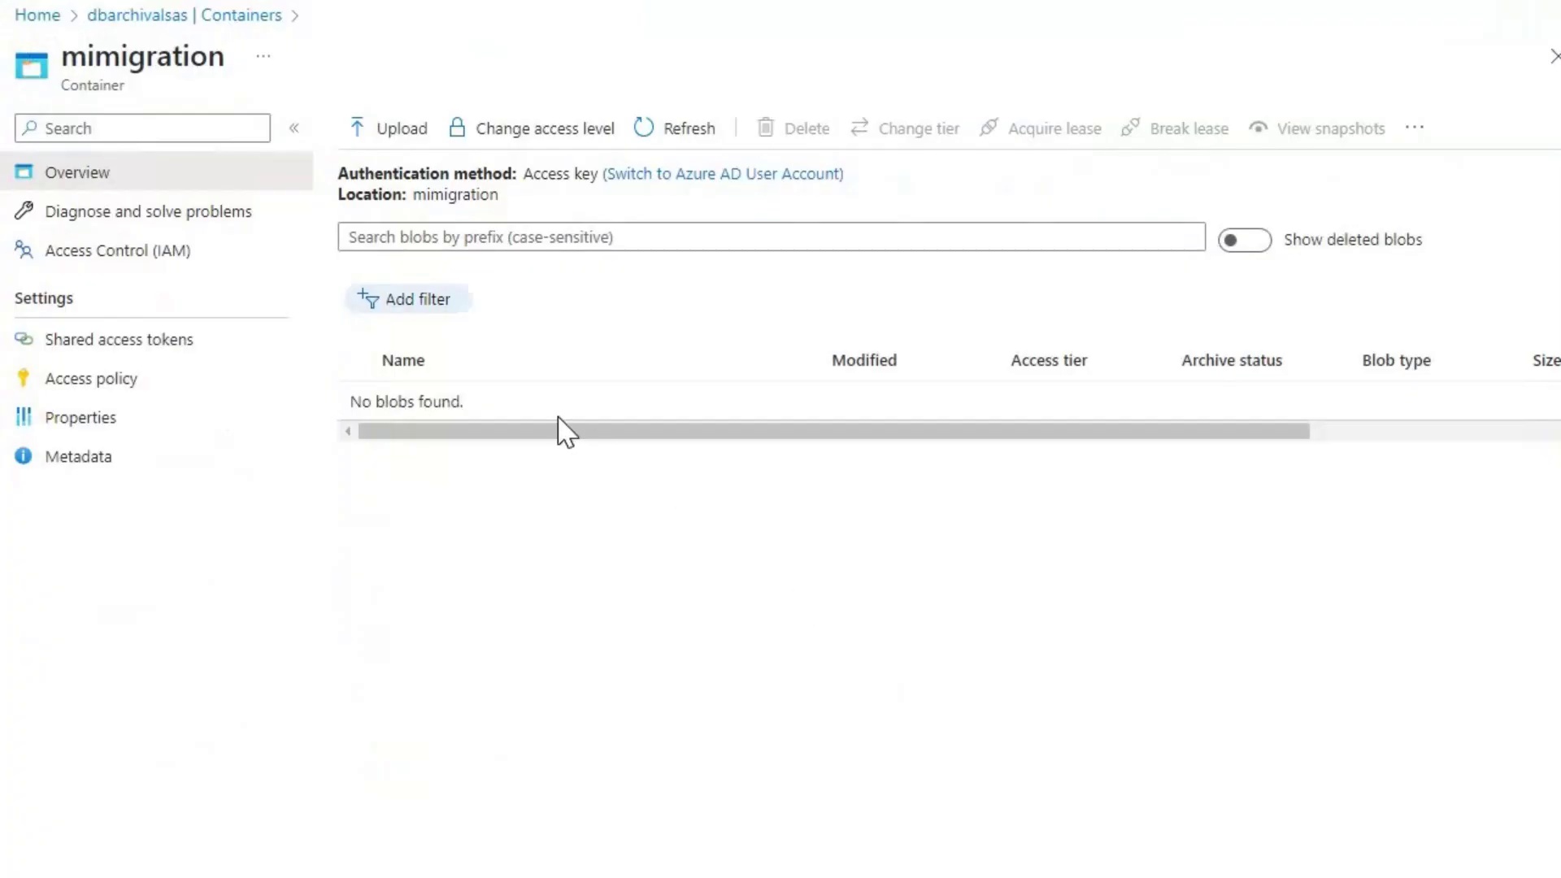
click(668, 159)
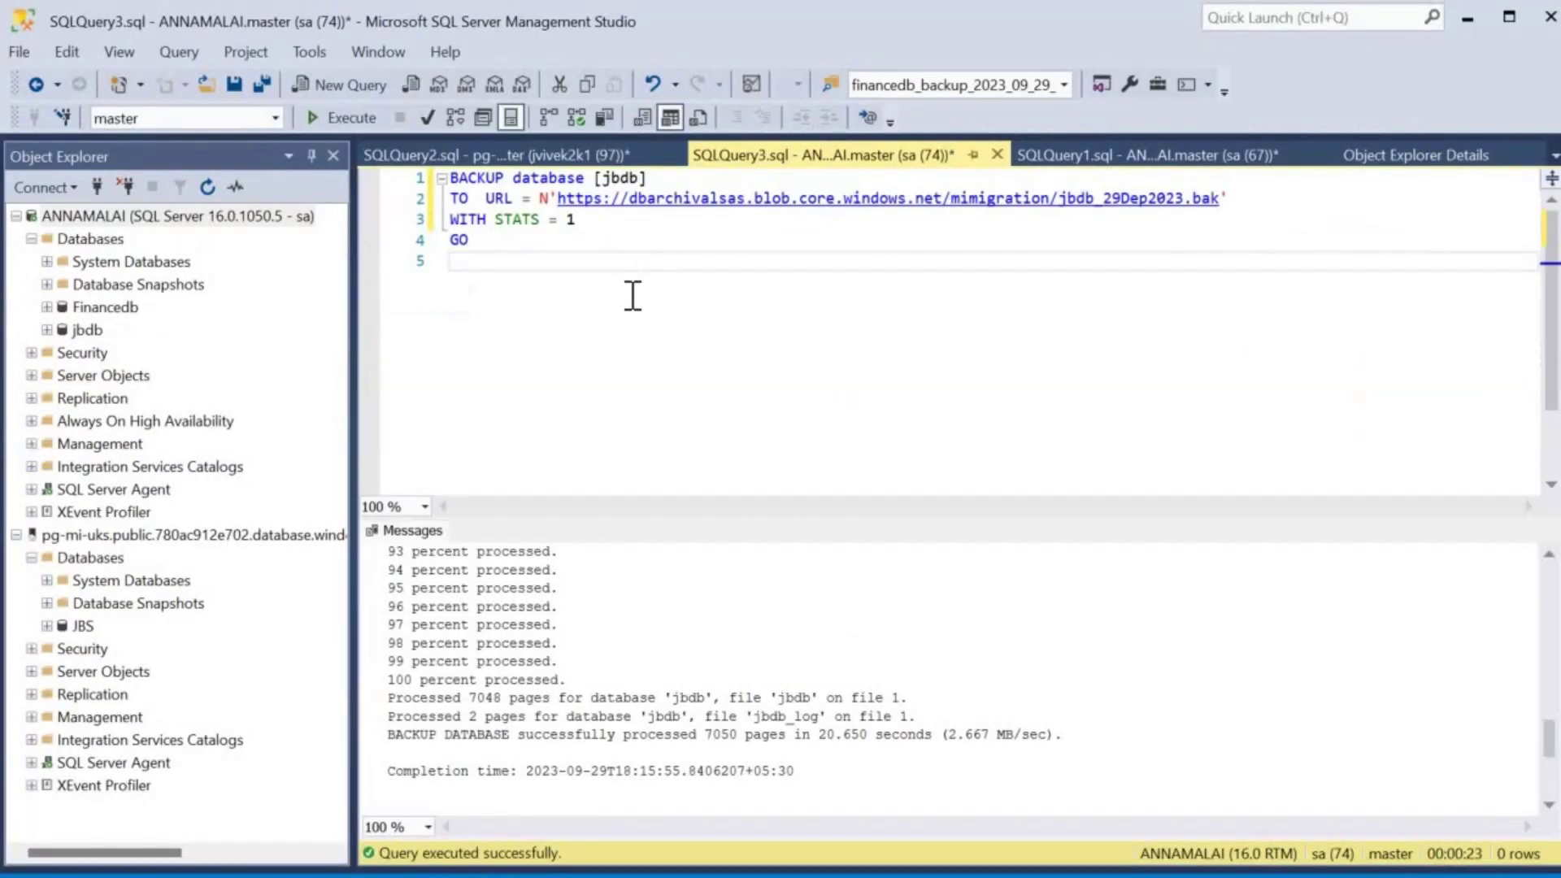
Run the script restoring jbdb on the managed instance from jbdb_29Dep2023.bak in the mimigration blob container.
click(521, 157)
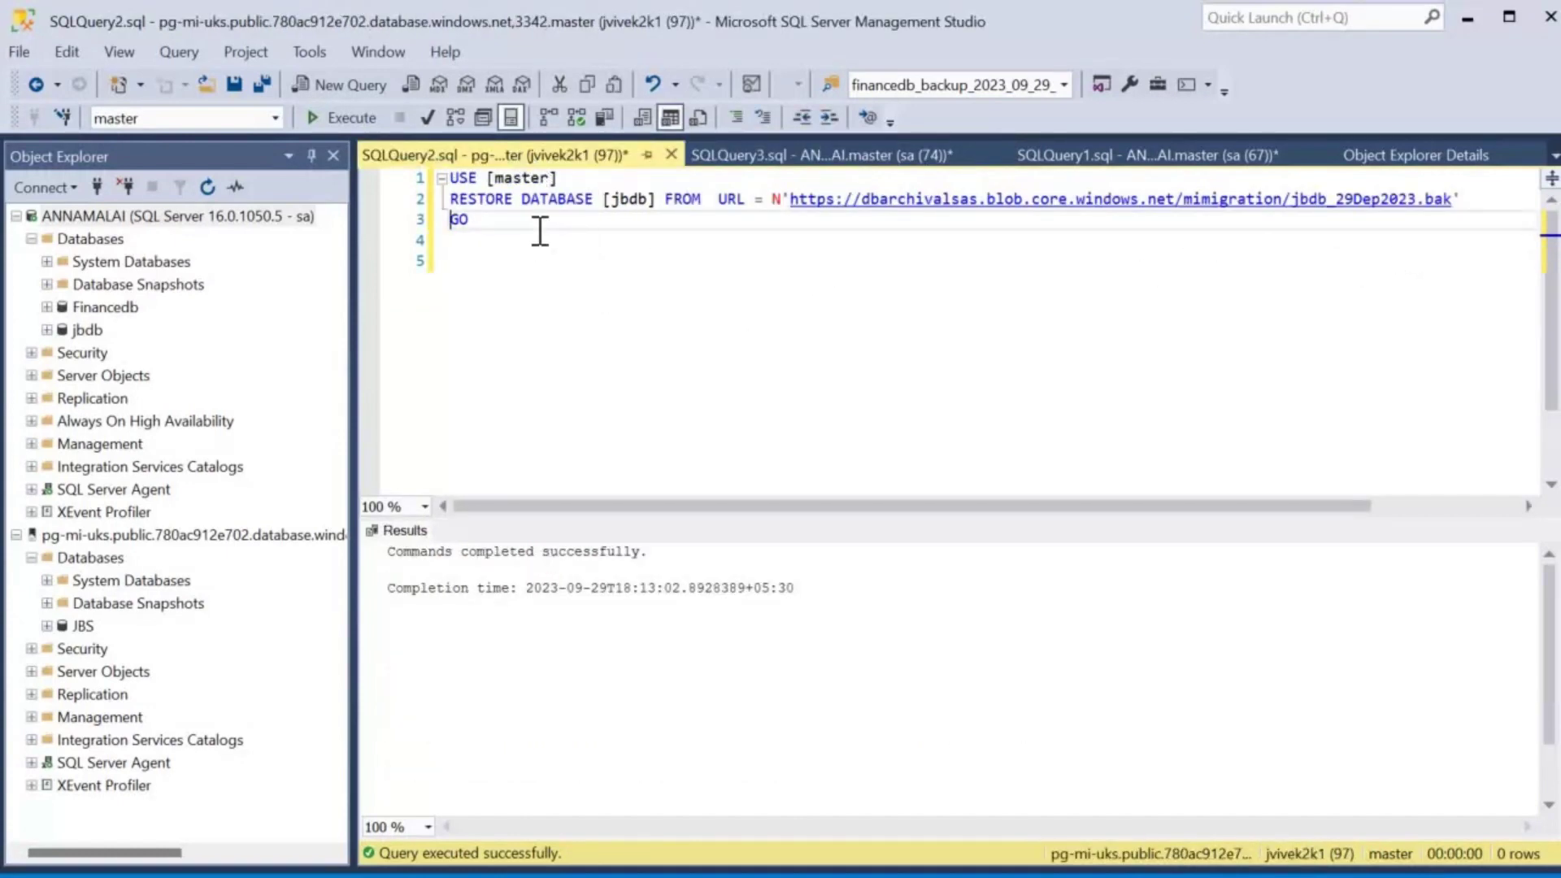
click(453, 218)
key(Down)
key(Down)
click(340, 116)
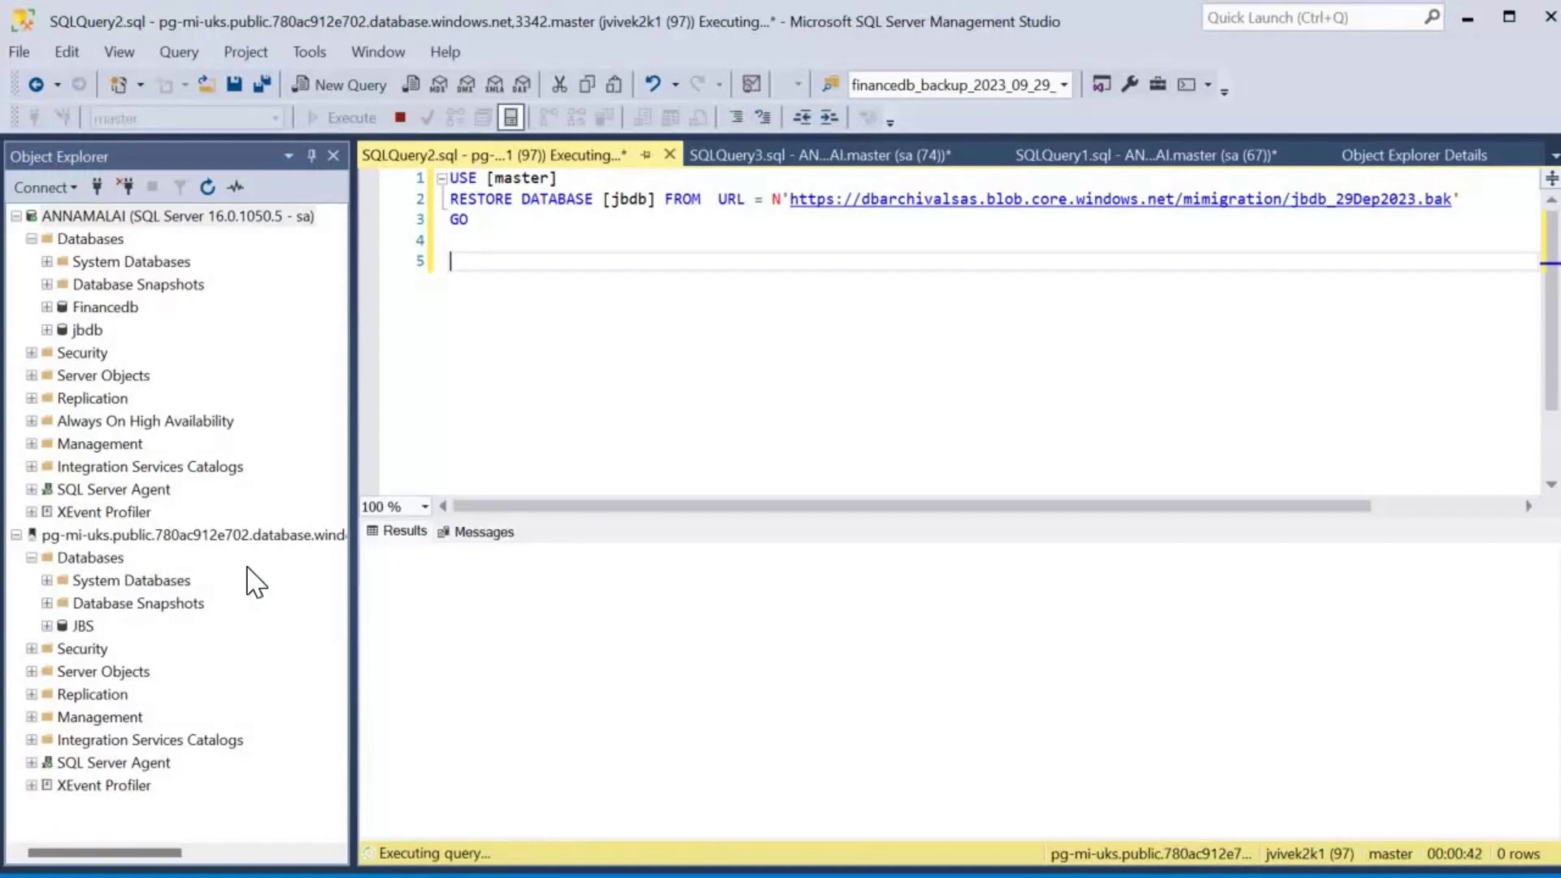
Refresh the managed instance's Databases folder and check the output messages of the running restore query.
click(113, 559)
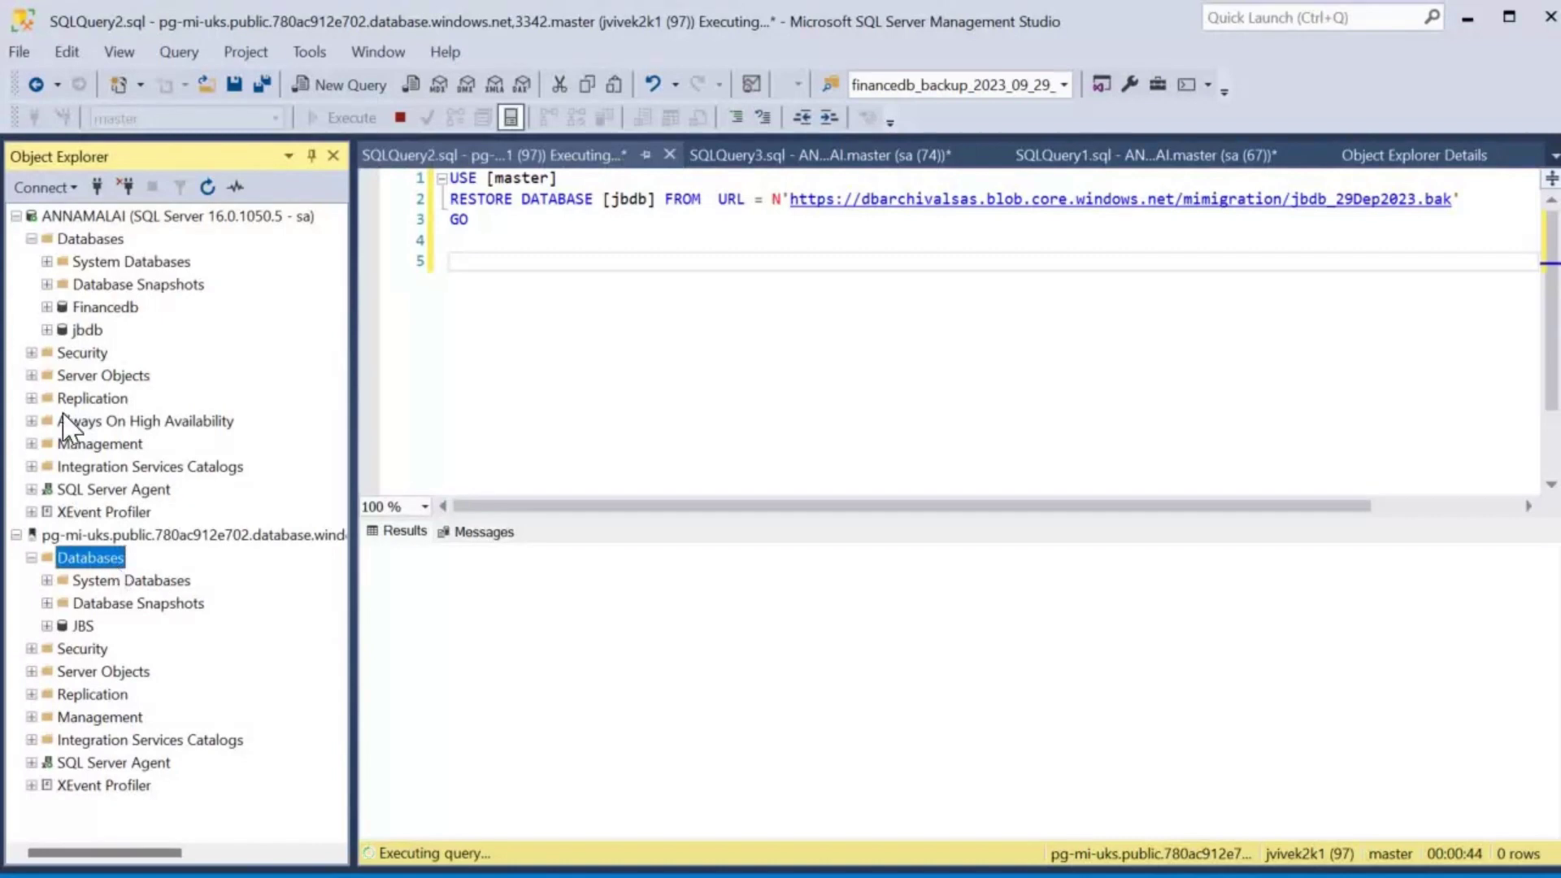
click(209, 189)
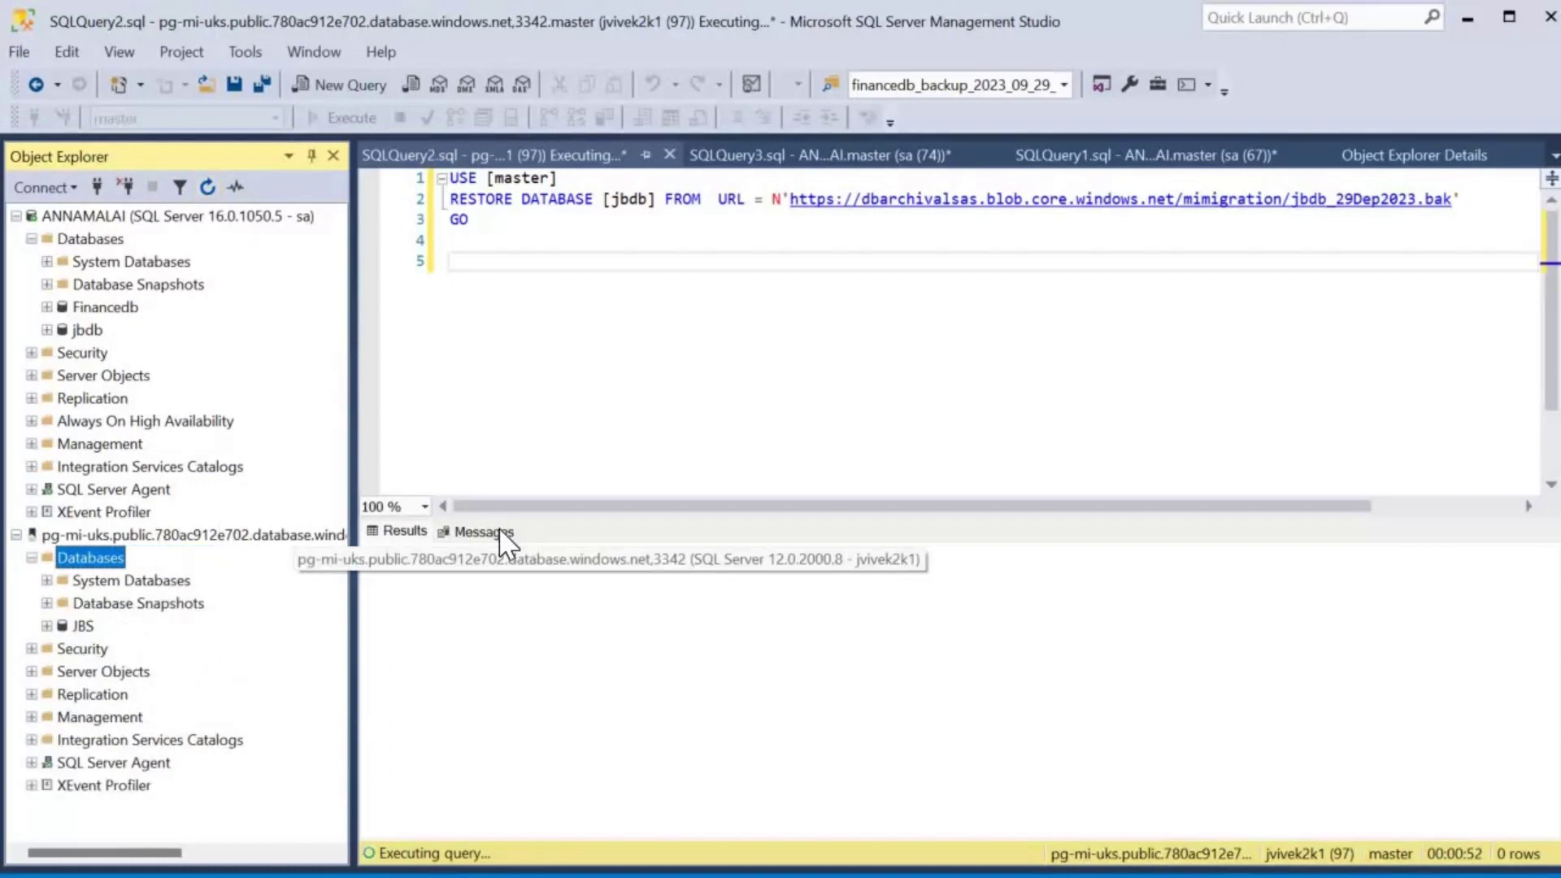
click(441, 543)
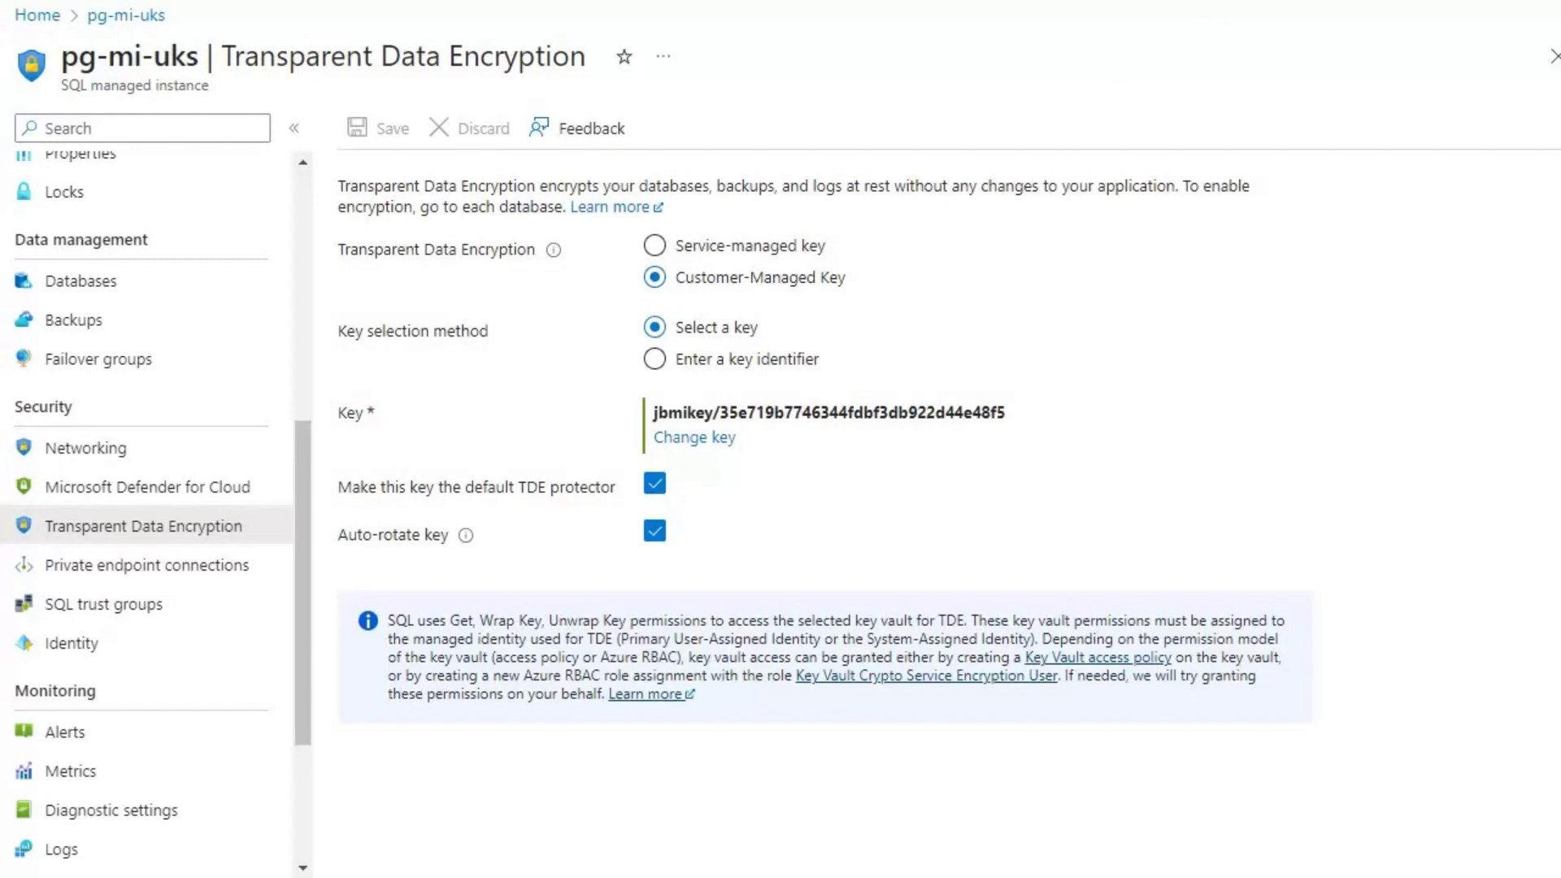
Switch to Azure Data Studio and check the installed extensions for Azure SQL Migration and SQL Assessment.
click(1061, 867)
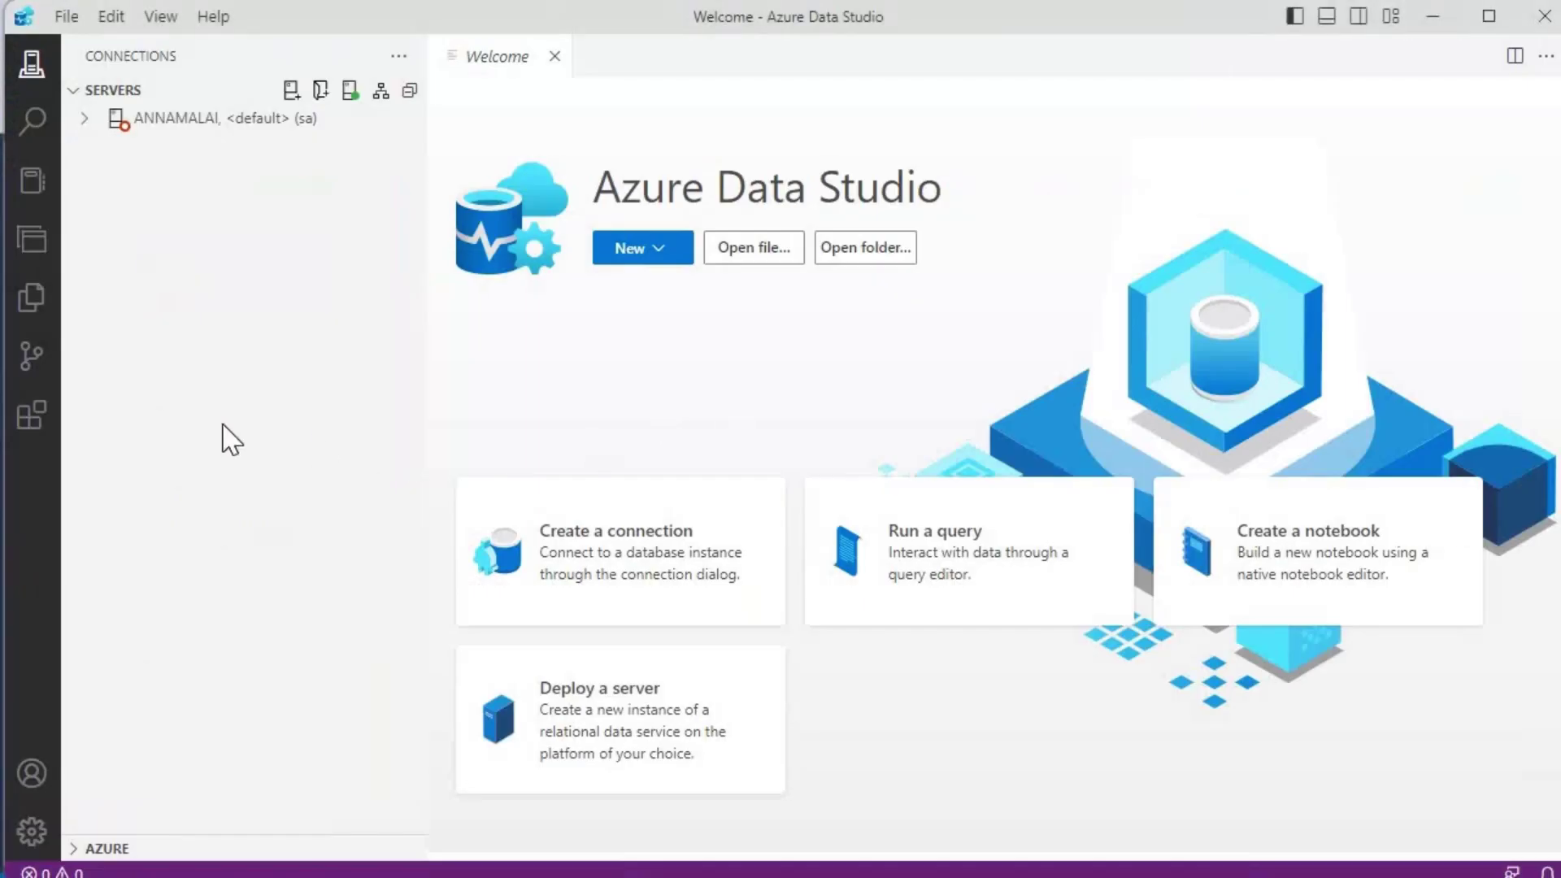
click(37, 419)
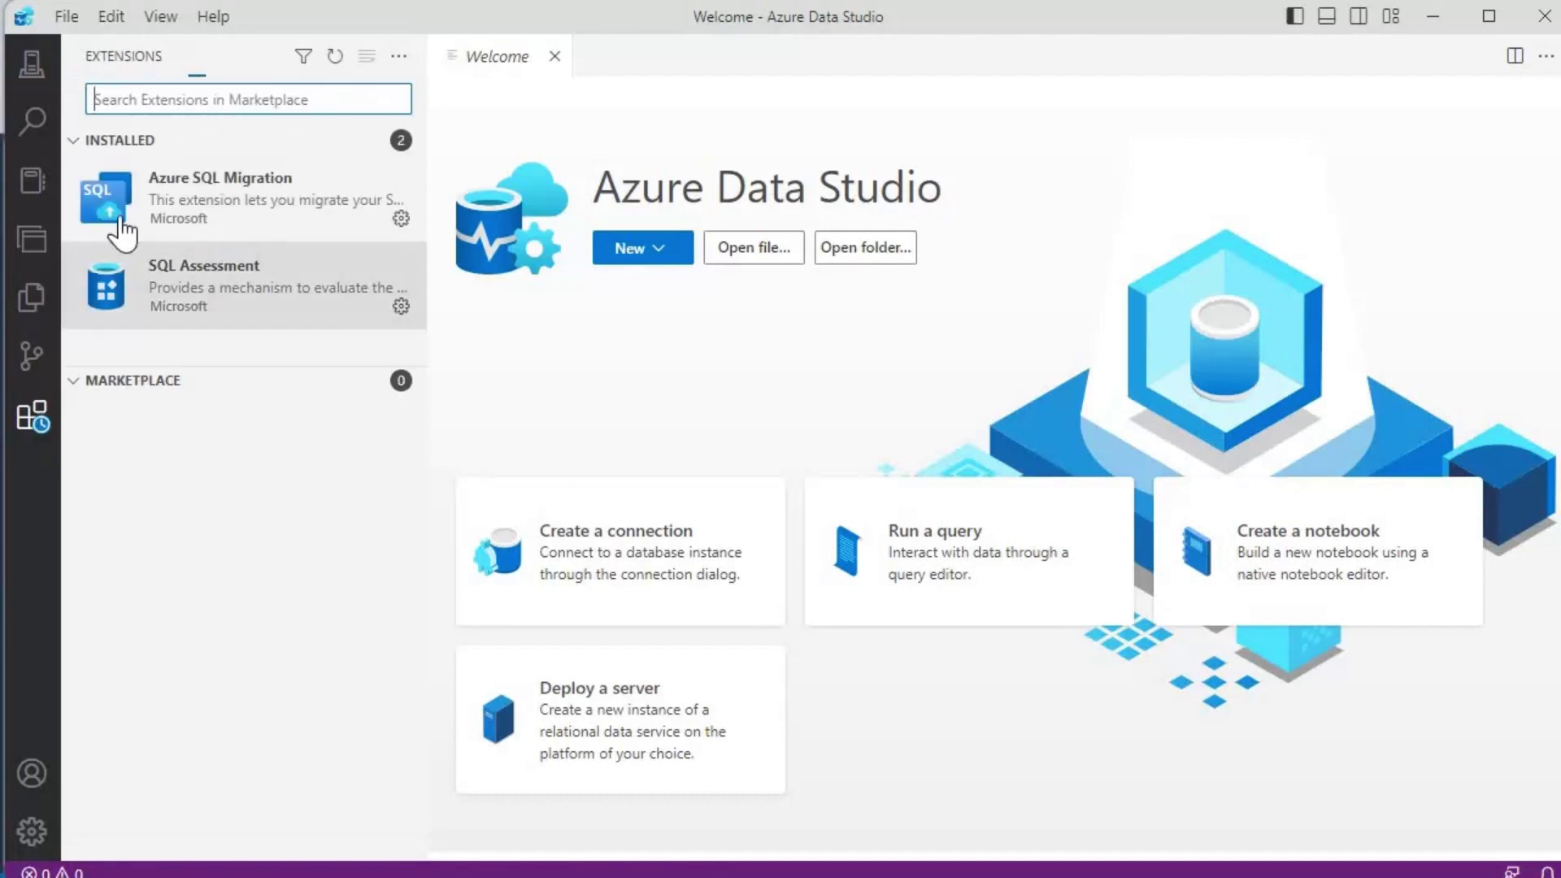
mouse_move(260, 232)
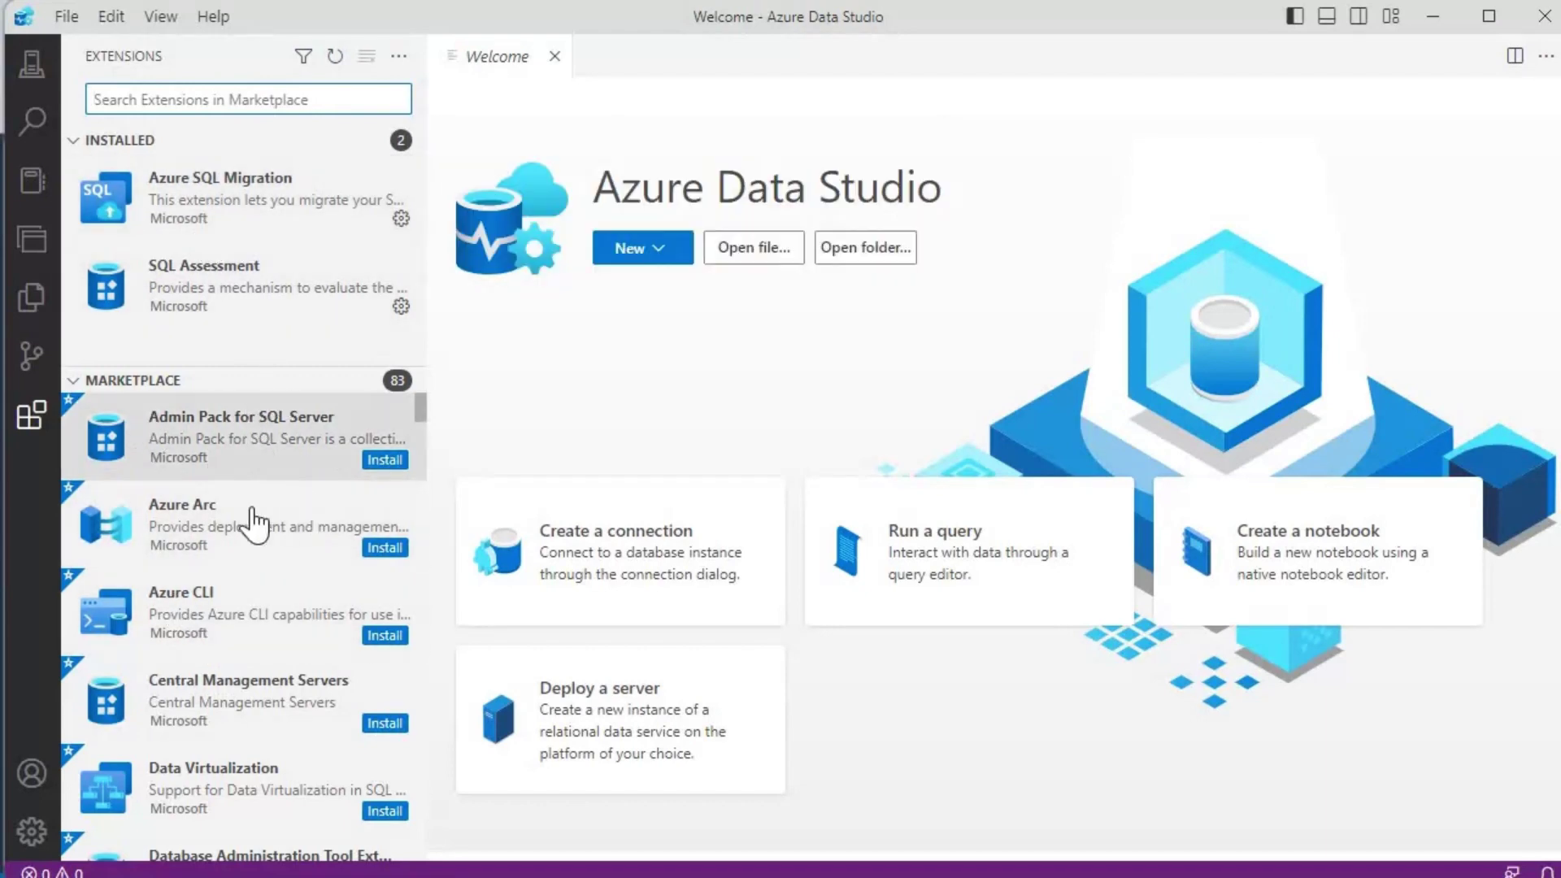
mouse_move(255, 512)
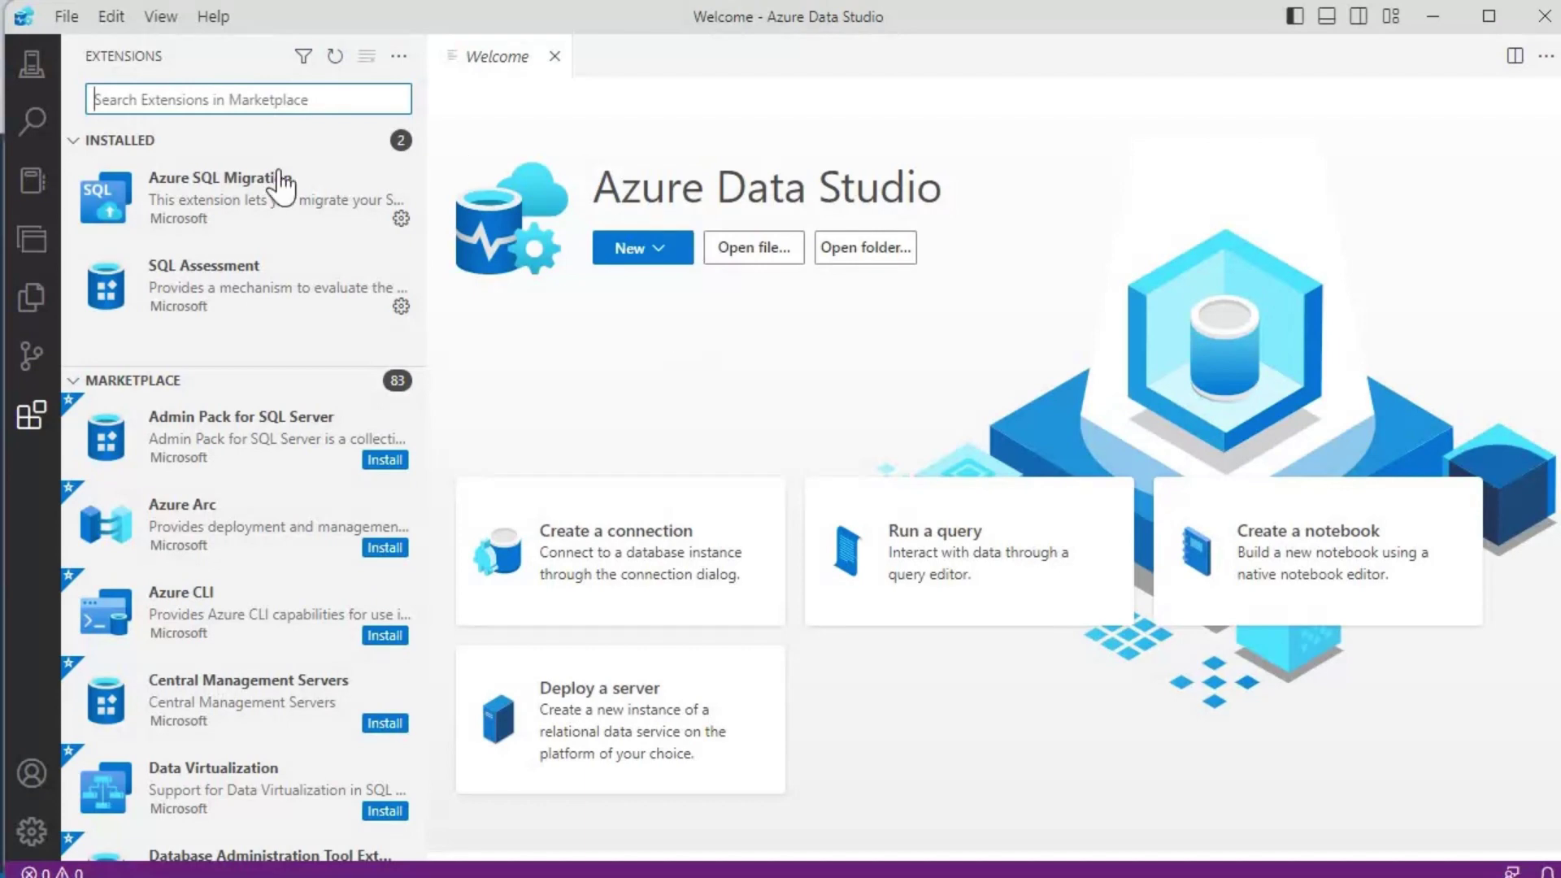
Connect to the saved ANNAMALAI server.
click(25, 76)
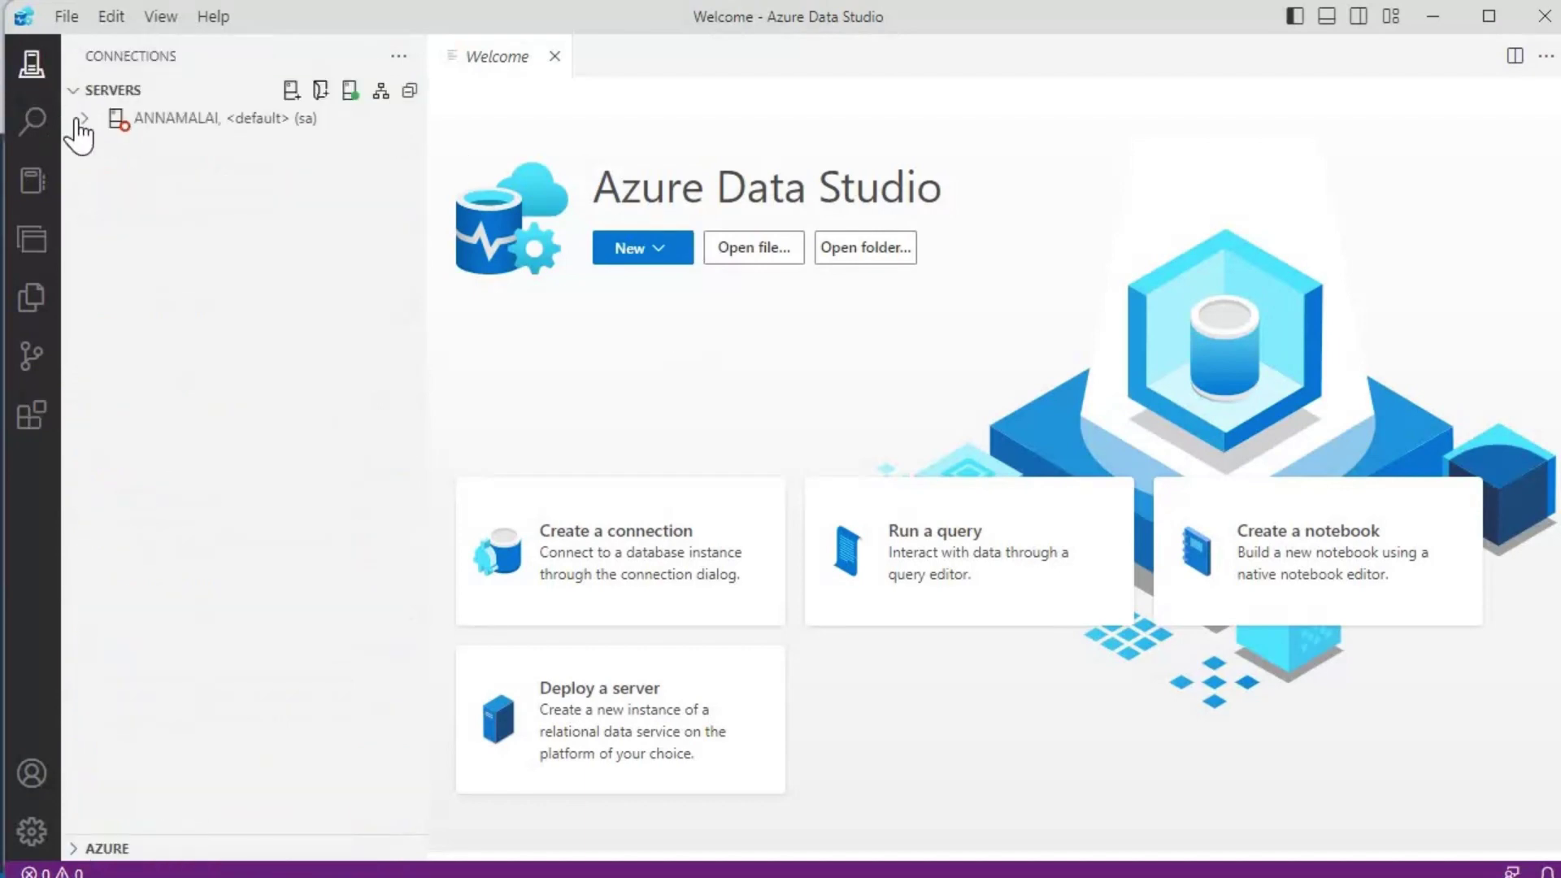
click(183, 120)
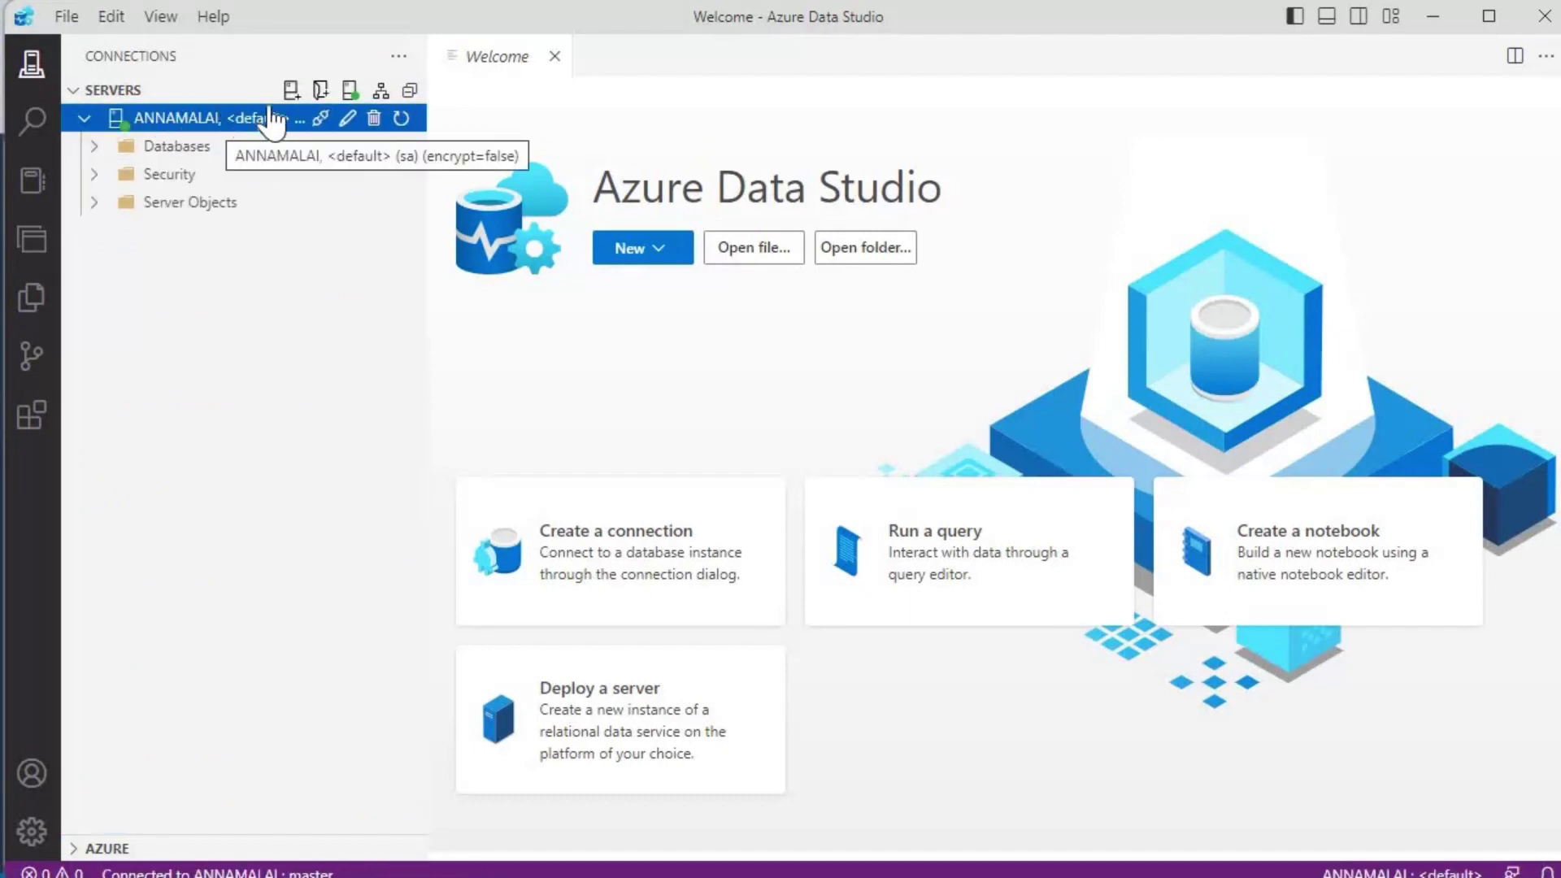
click(291, 91)
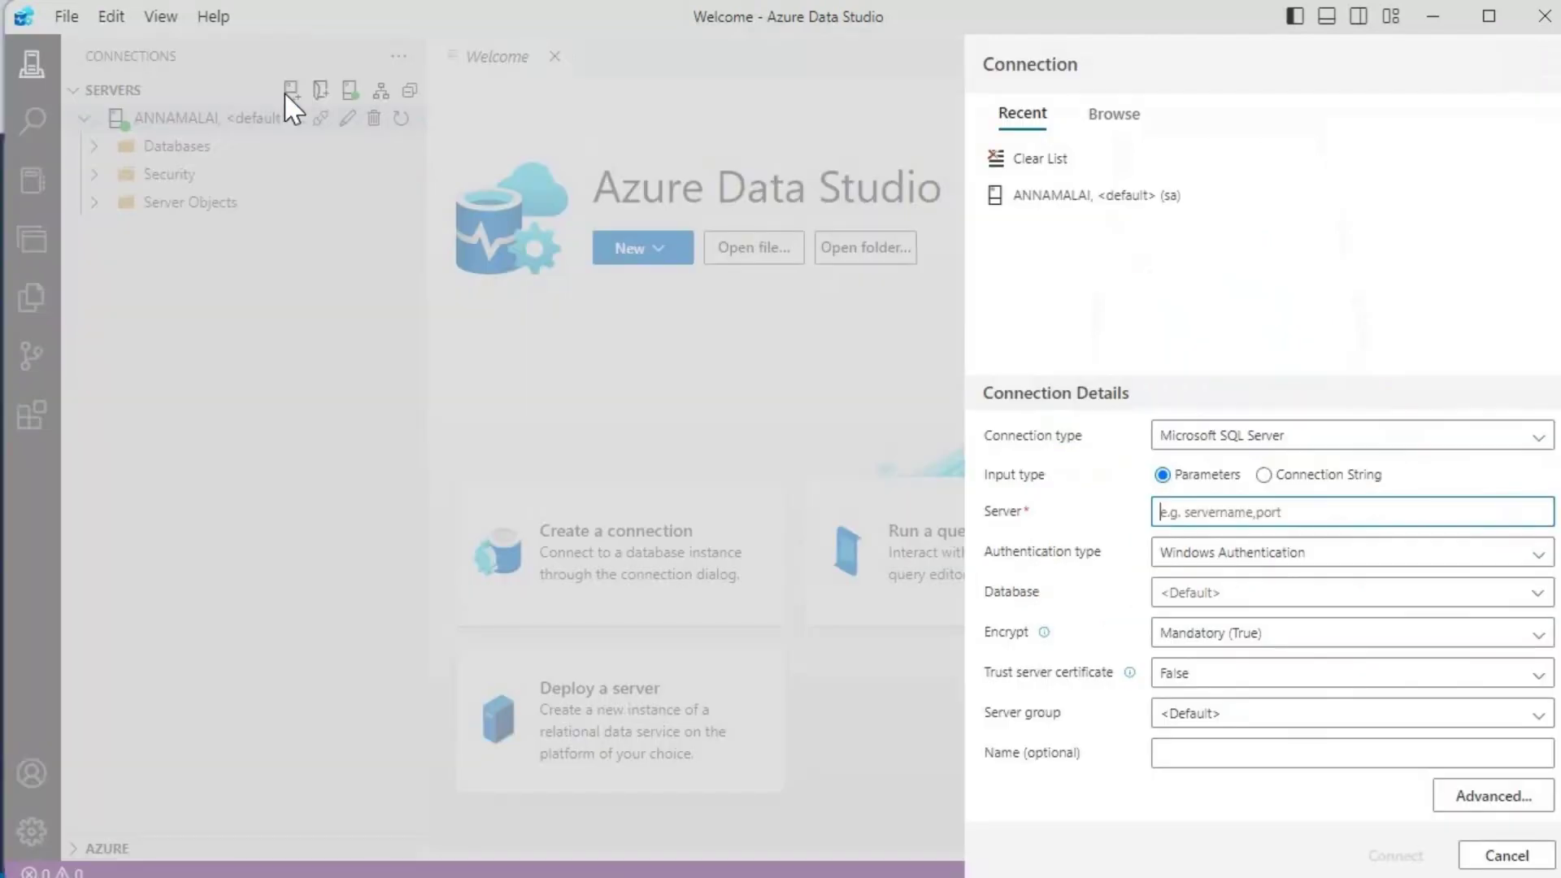
click(1203, 201)
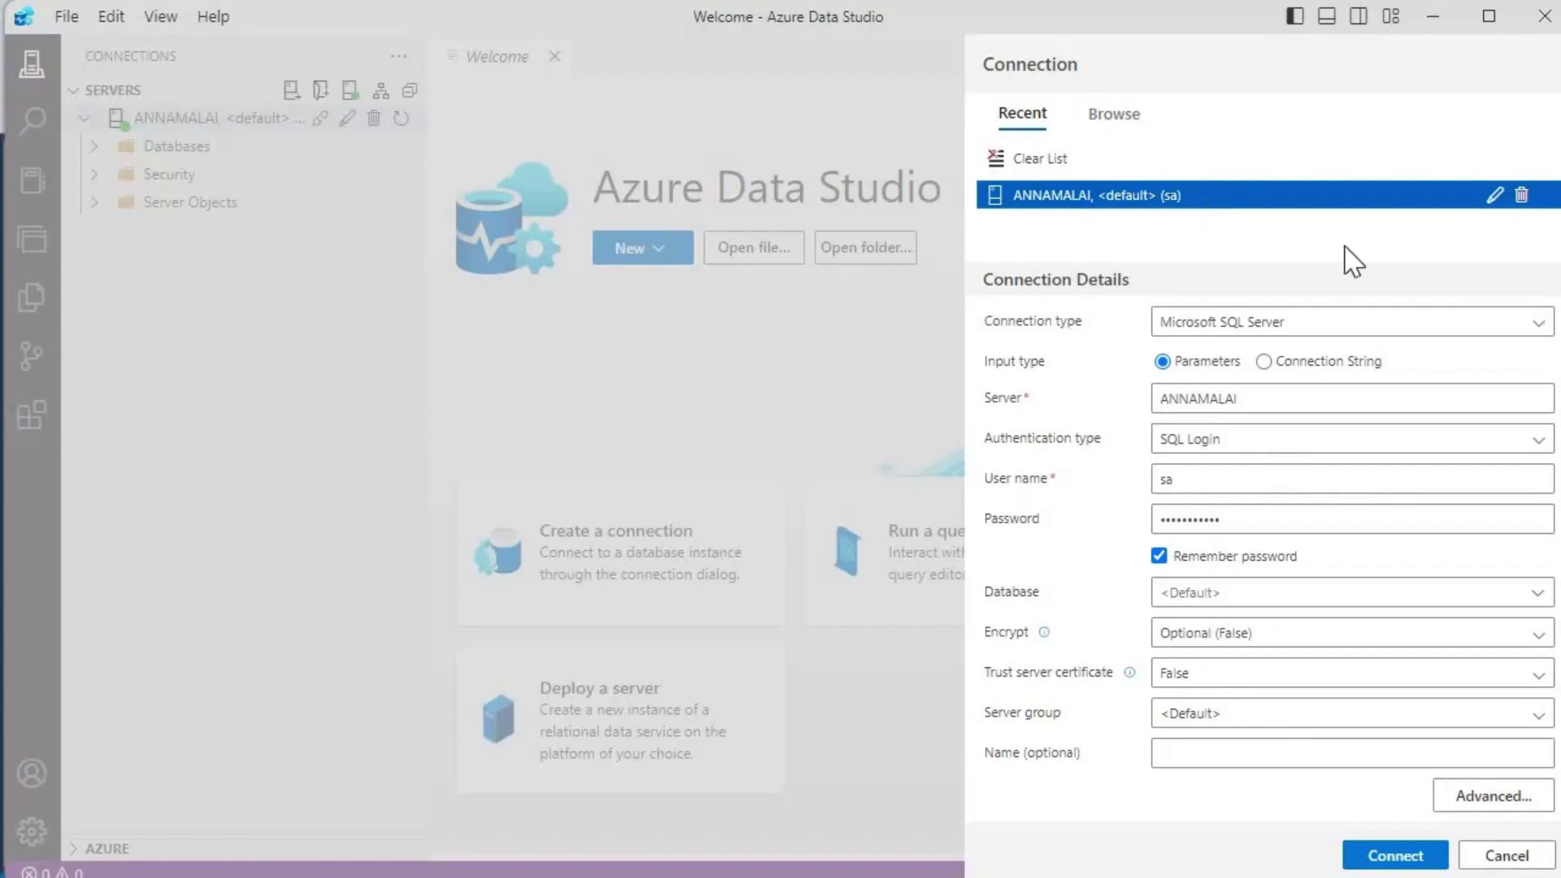
click(1286, 443)
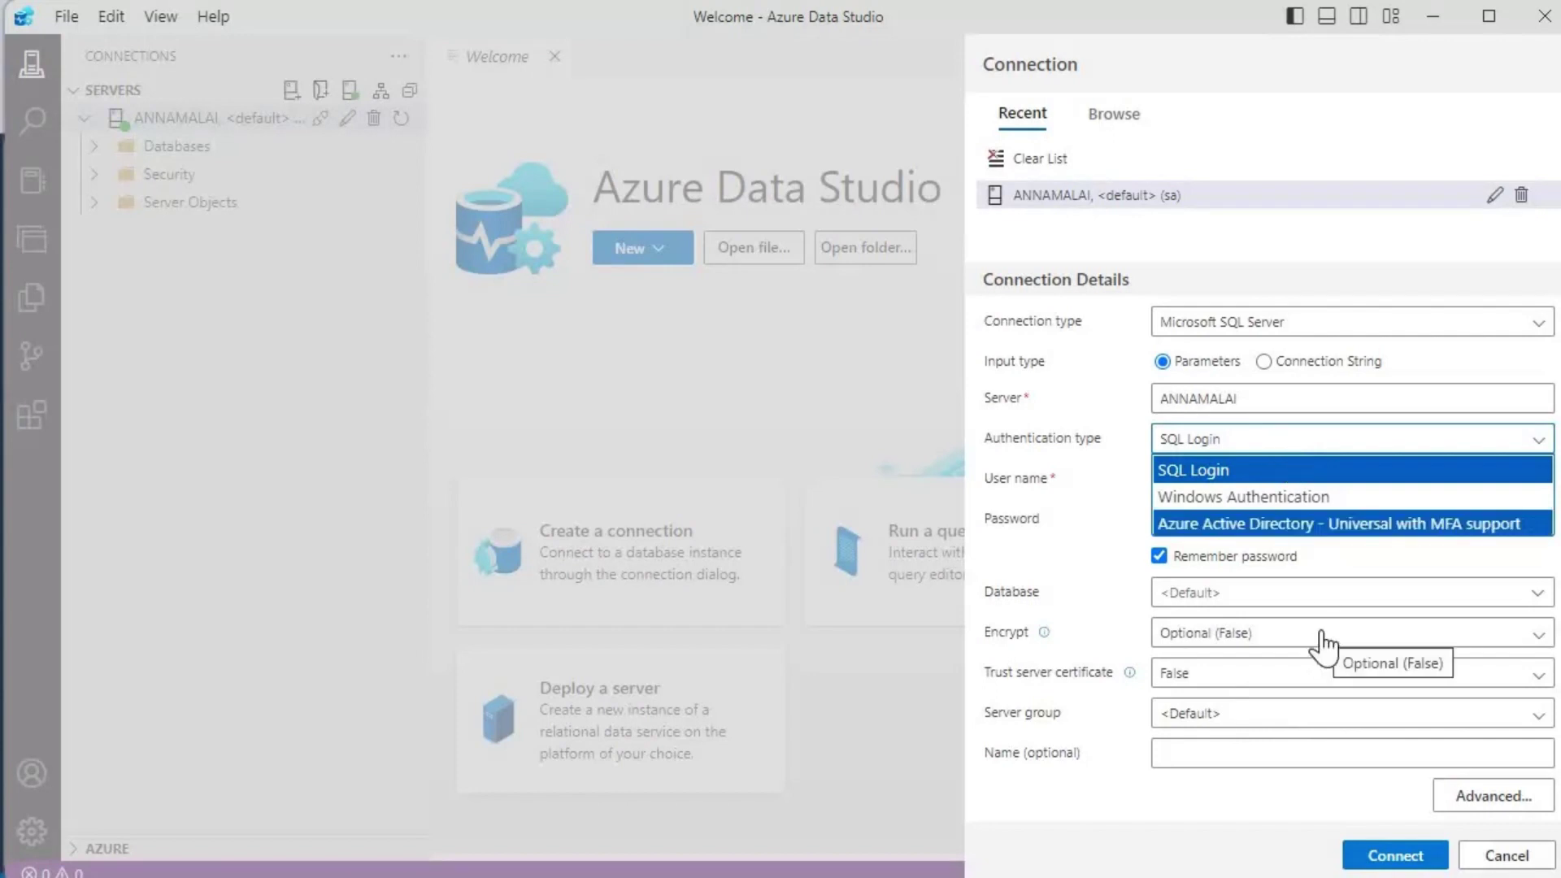
click(1525, 866)
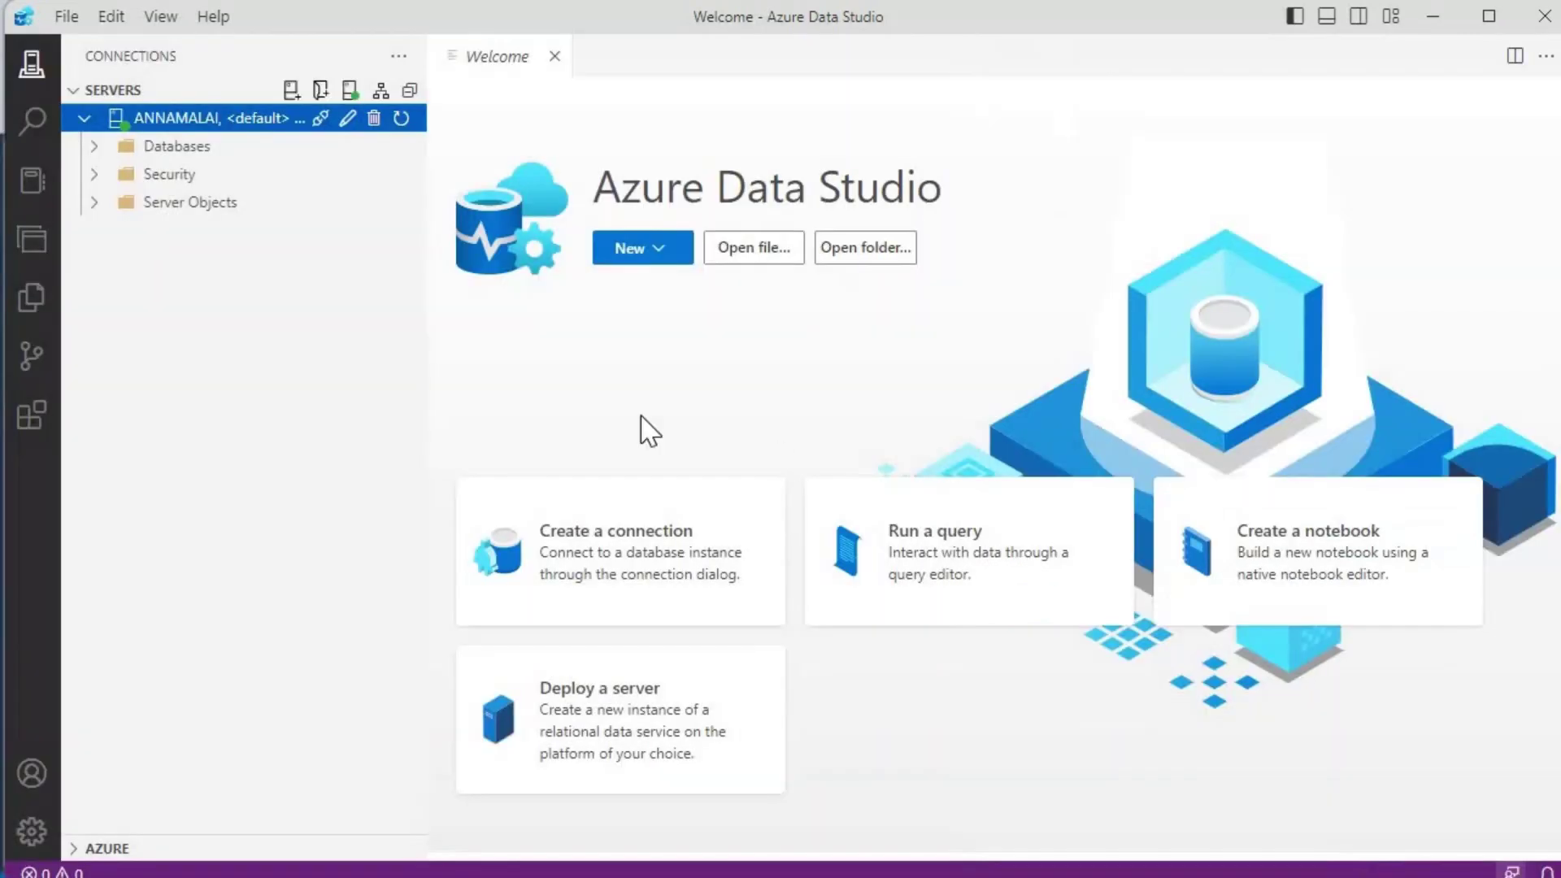
Open the management dashboard of the ANNAMALAI server and show its Azure SQL Migration page.
right_click(192, 123)
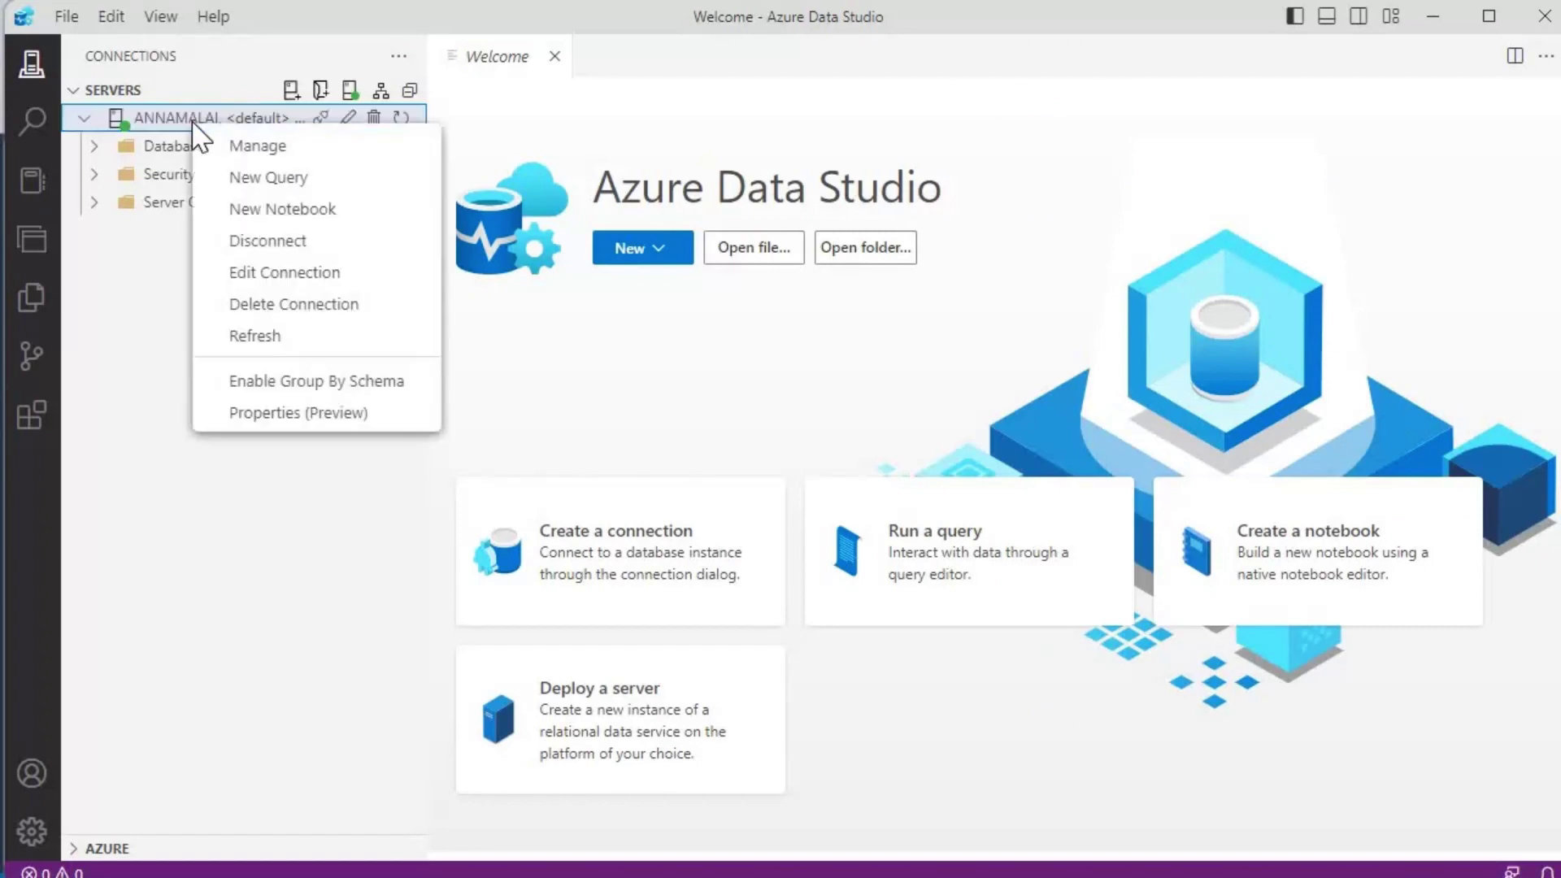
click(259, 147)
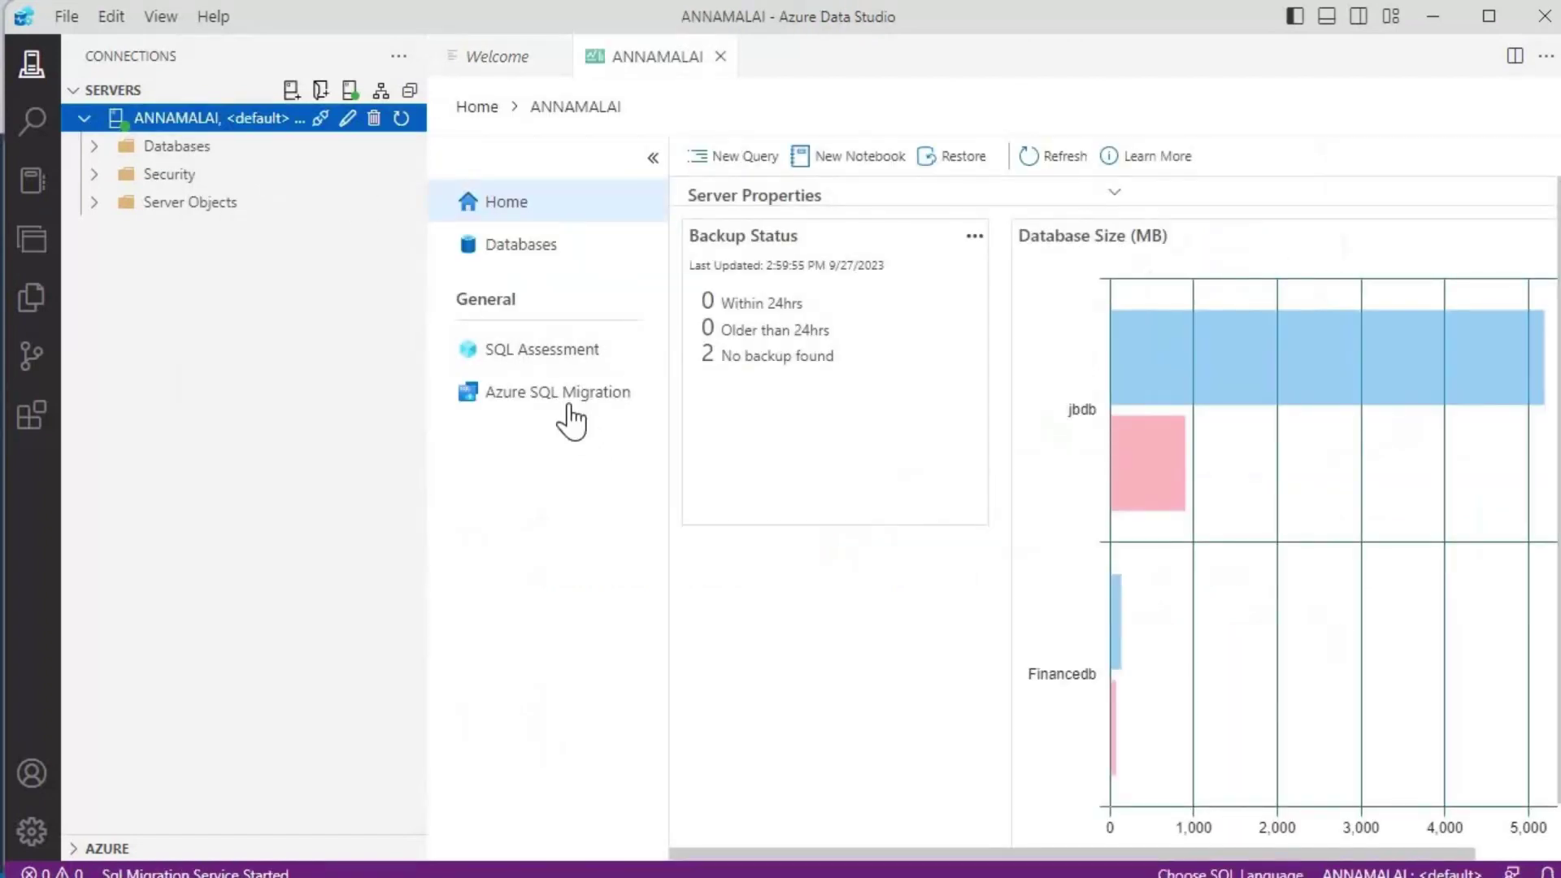
click(571, 417)
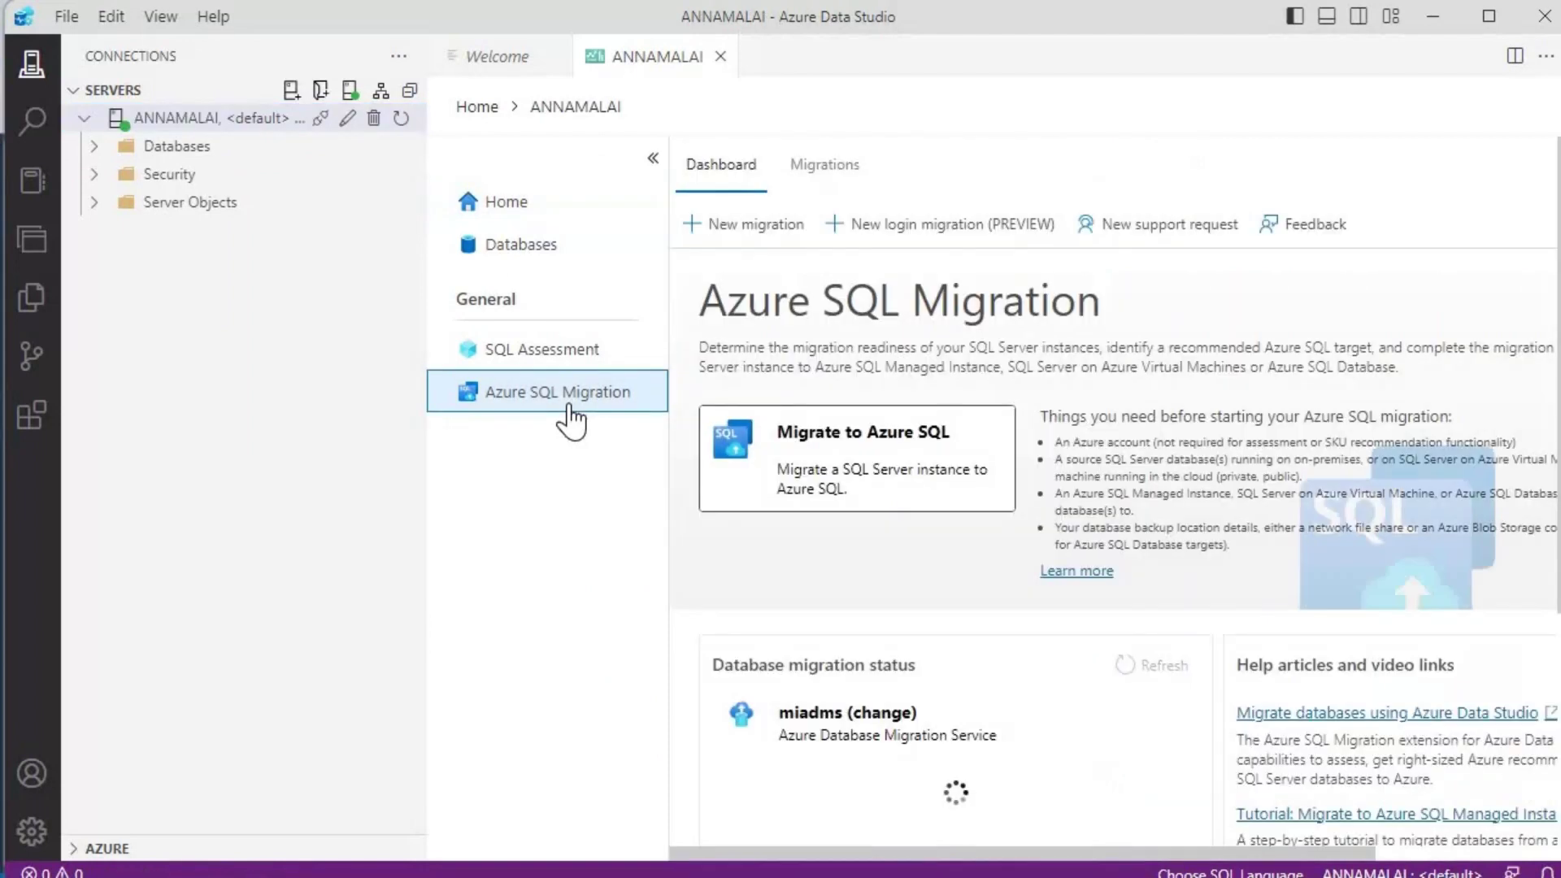
Start the Migrate to Azure SQL wizard and assess the jbdb database for migration.
click(837, 460)
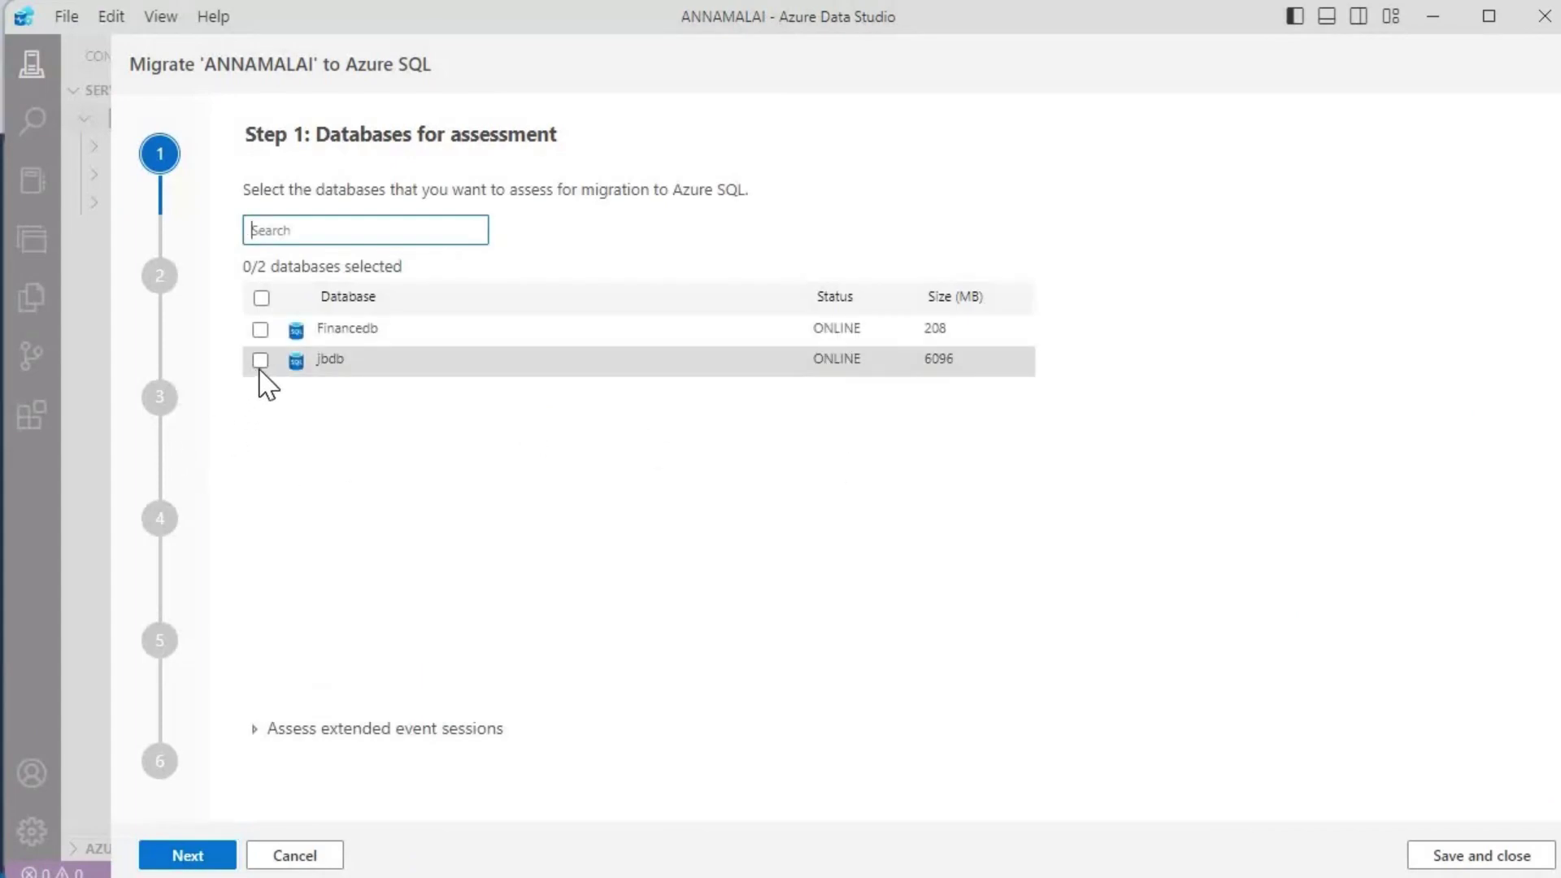
click(260, 360)
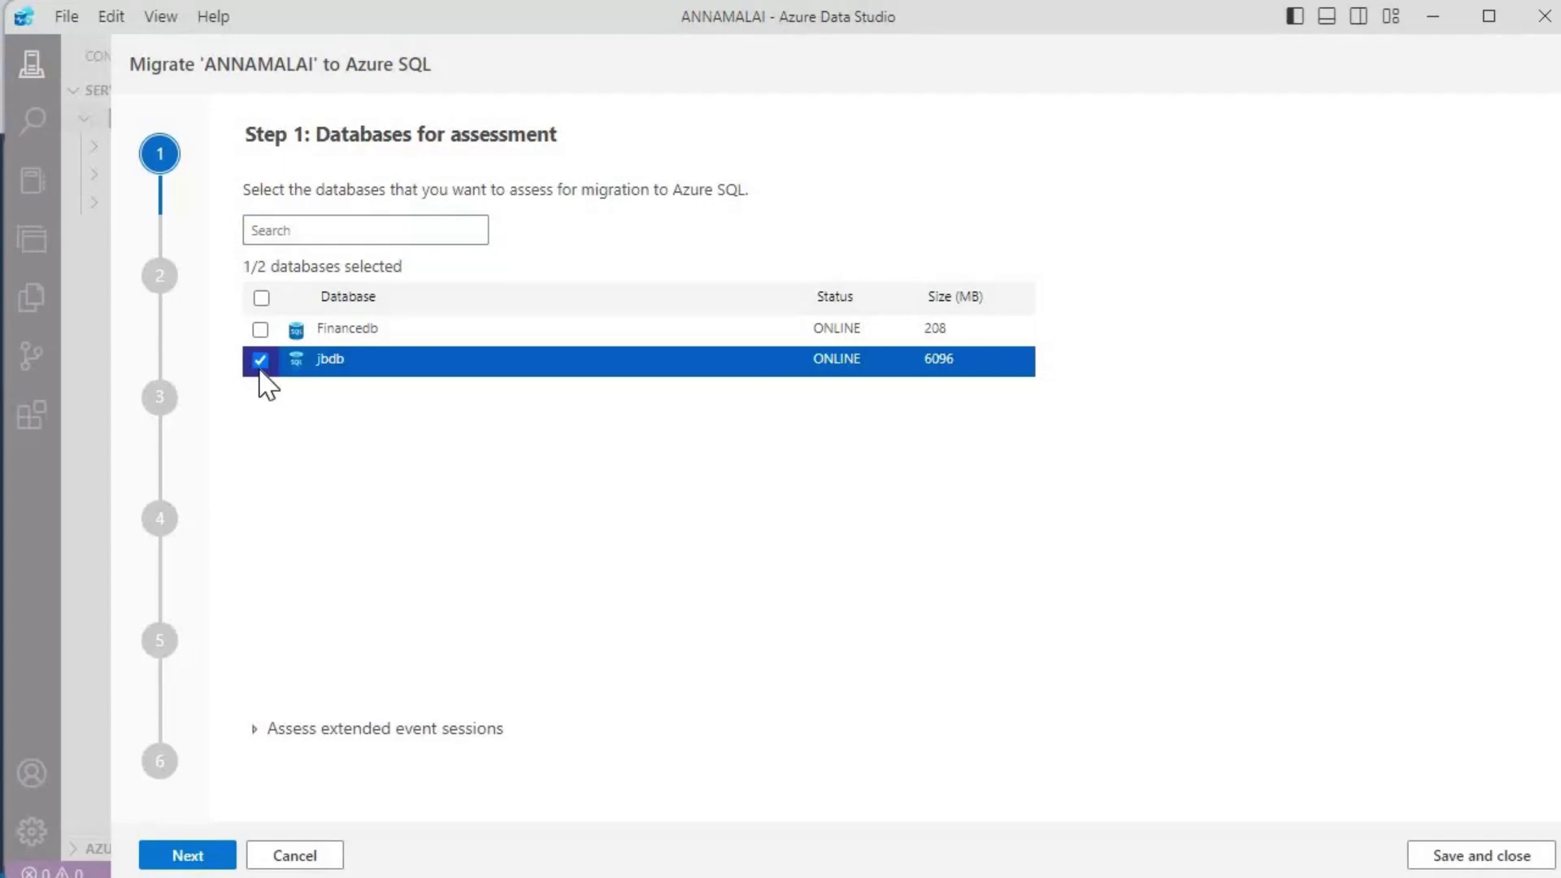
click(221, 863)
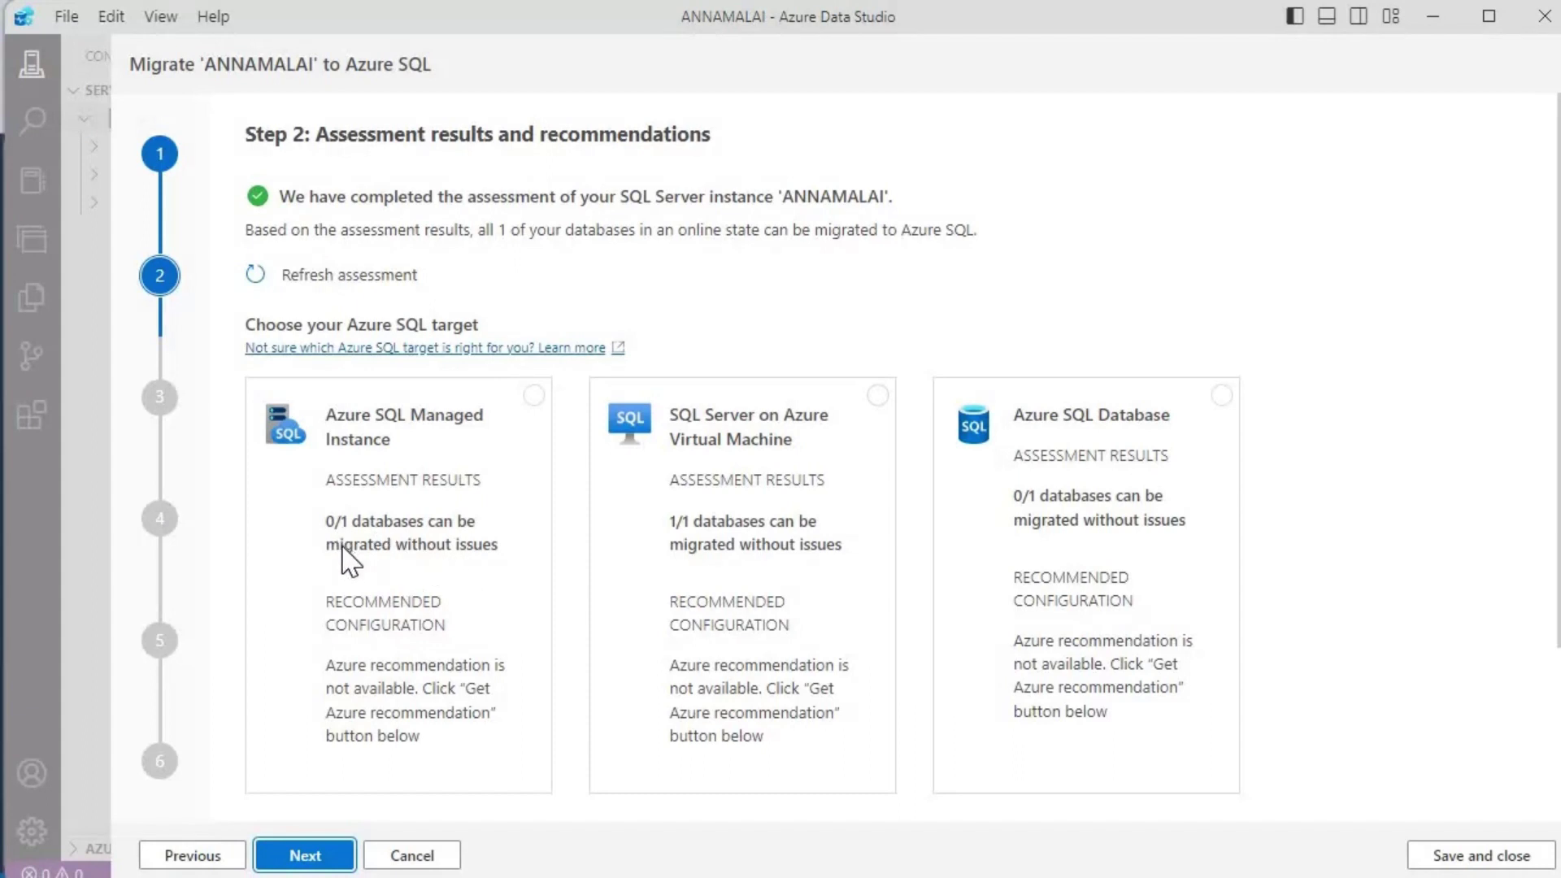
Choose Azure SQL Managed Instance as the target, review jbdb's assessment issue and select jbdb for migration.
click(520, 451)
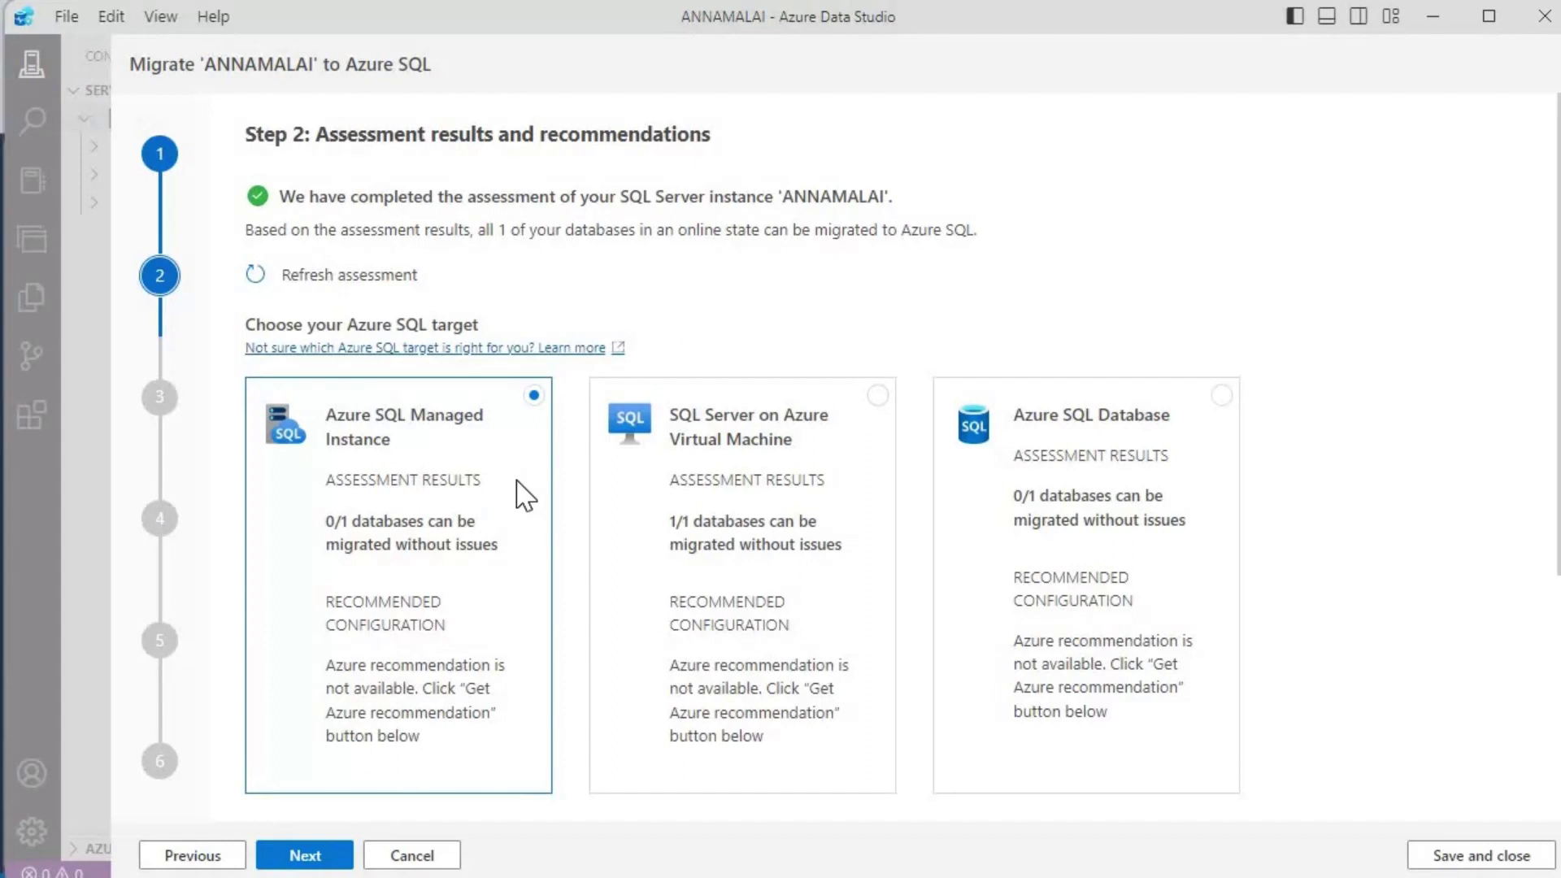
scroll(524, 496, down, 5)
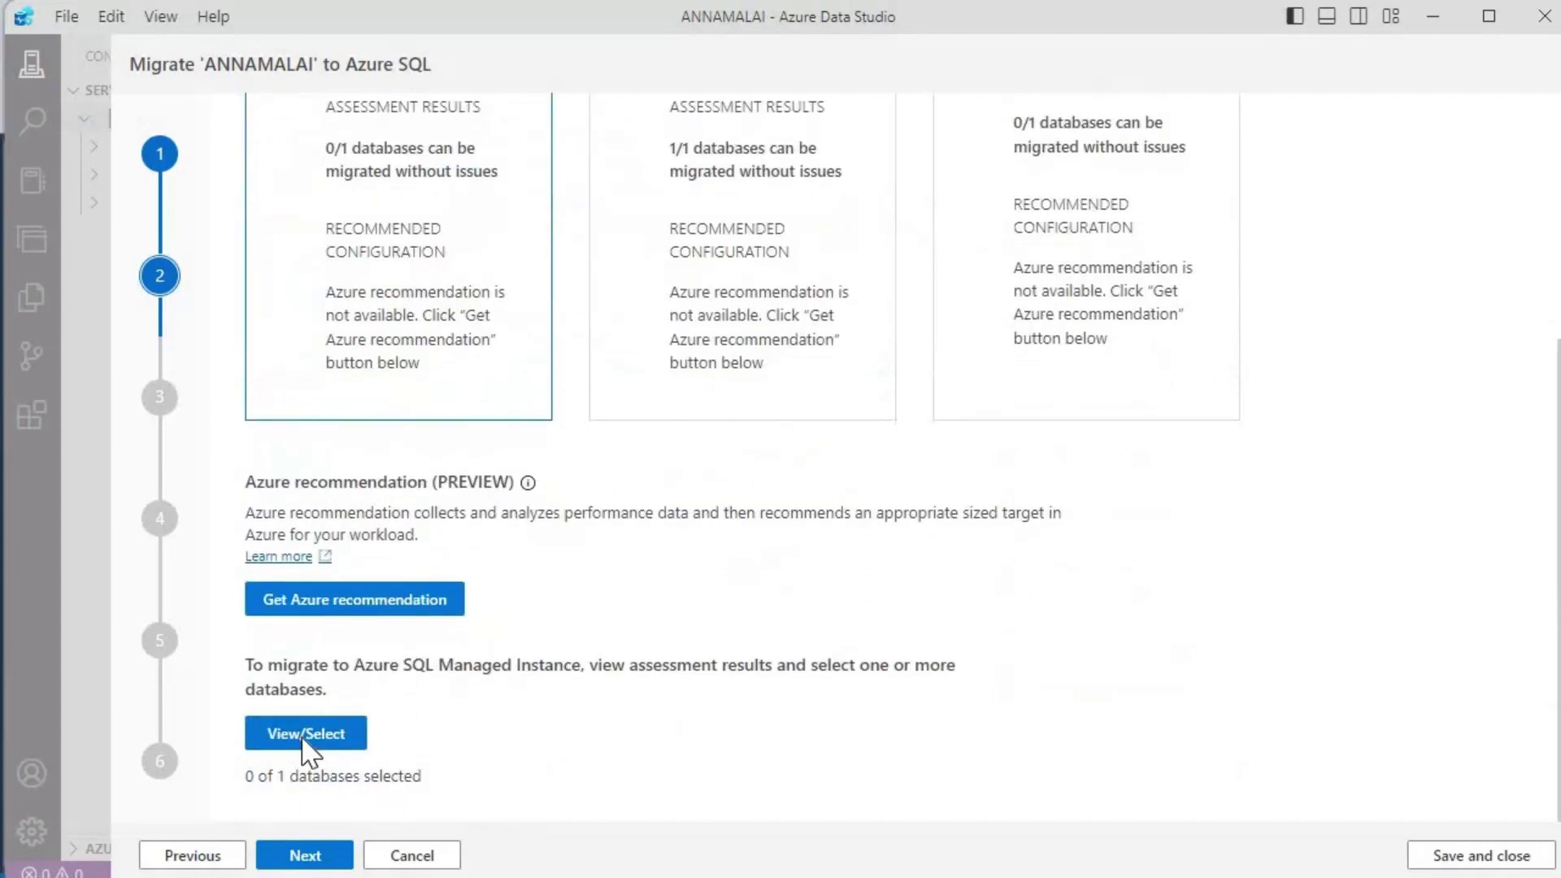
click(302, 735)
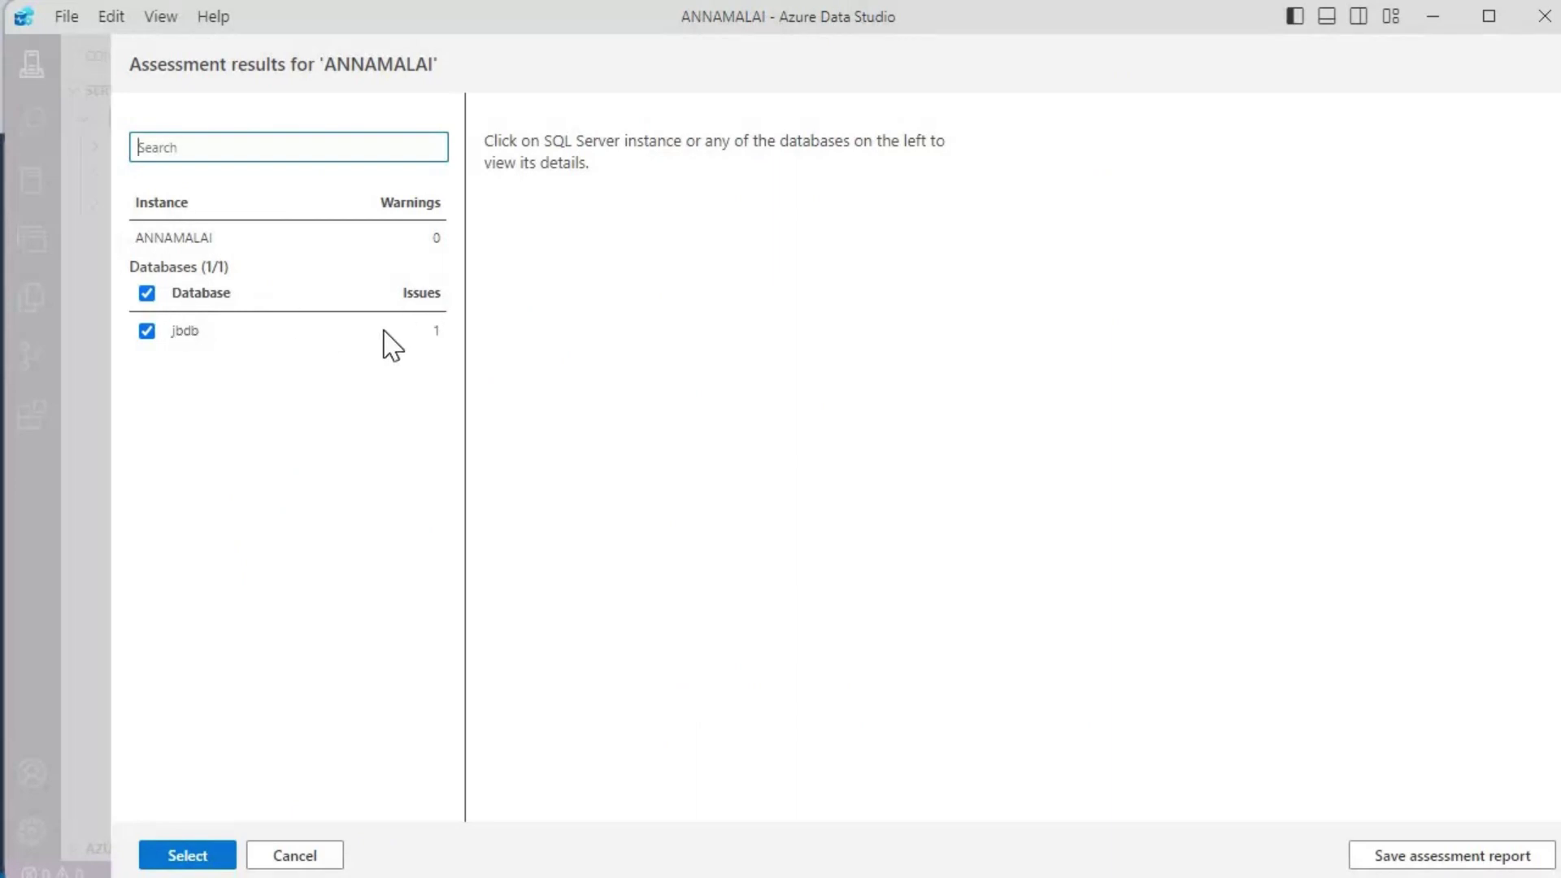
click(383, 331)
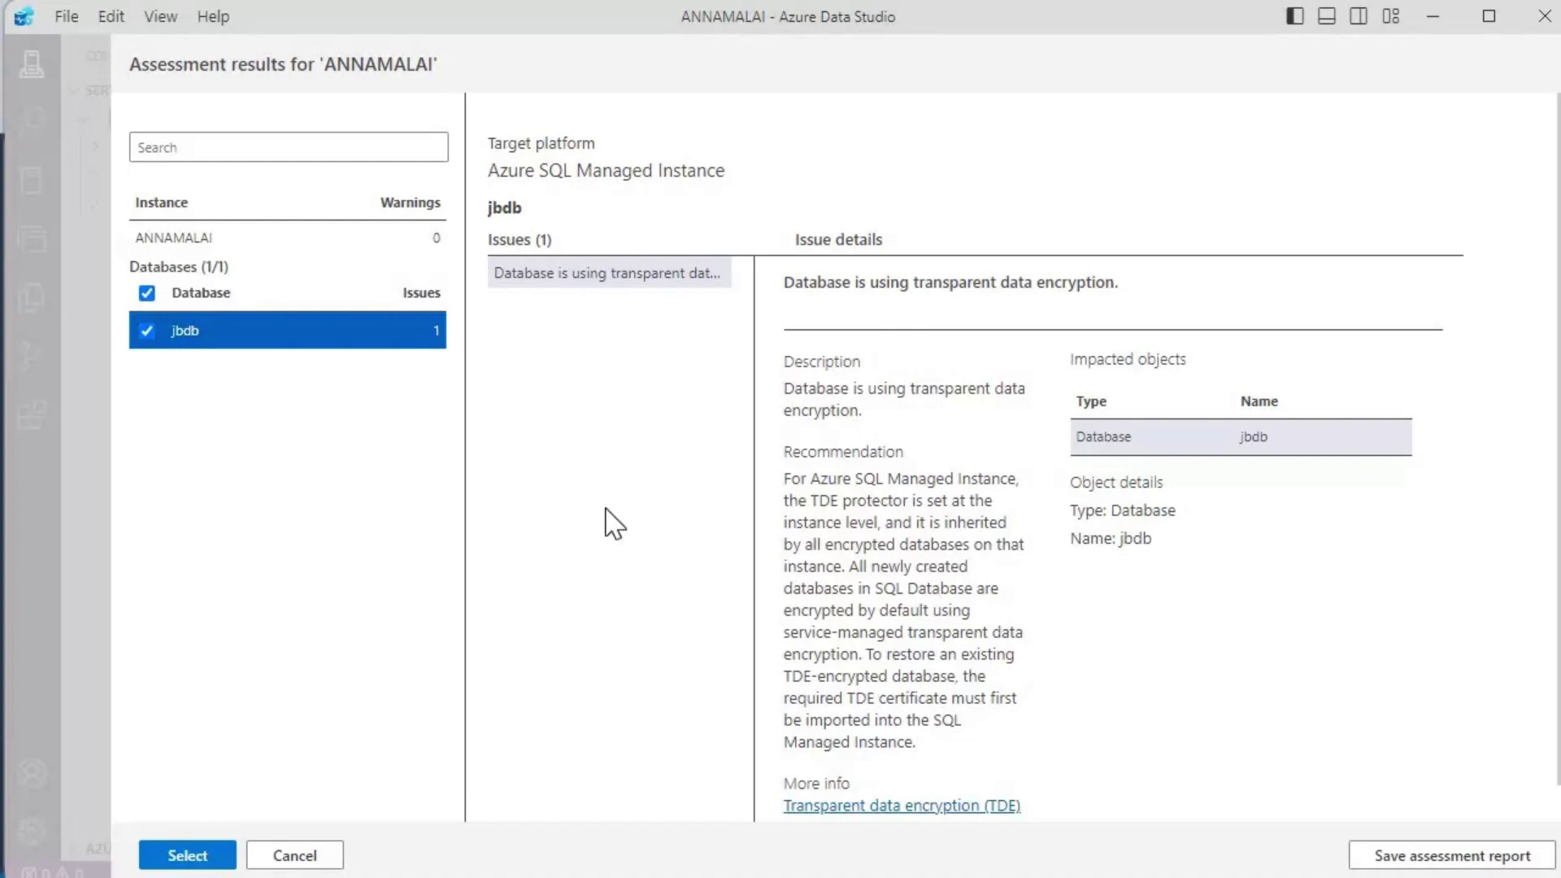
click(194, 856)
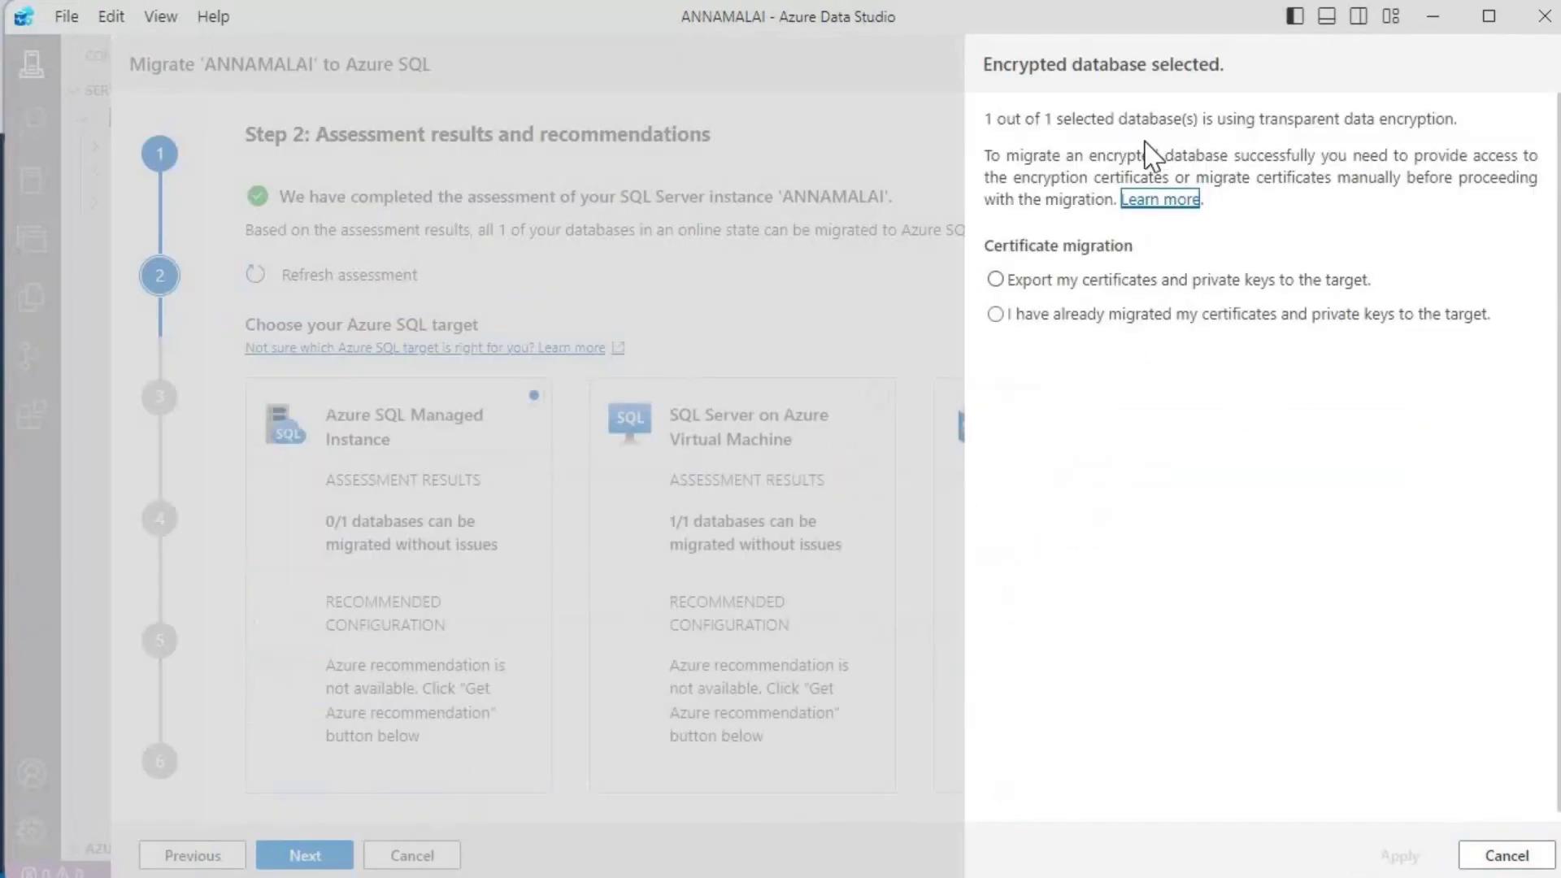
Set certificate migration to export certificates and private keys via \\DESKTOP-H3PO3LJ\Cert, consent to using the credentials, and apply.
click(1062, 284)
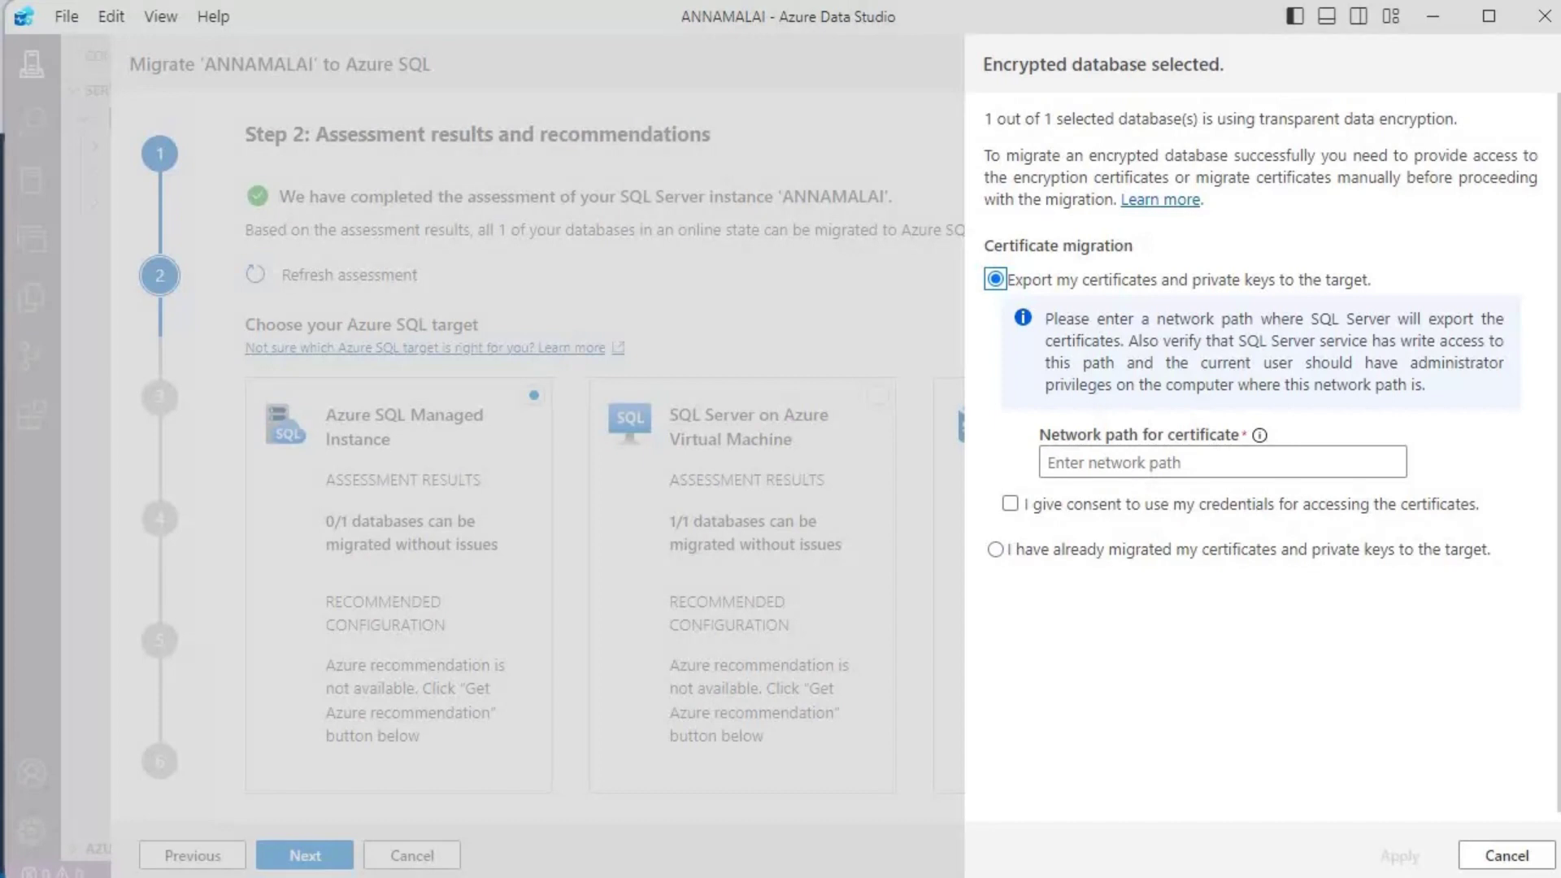
click(1112, 460)
text(\\DESKTOP-H3PO3LJ\Cert)
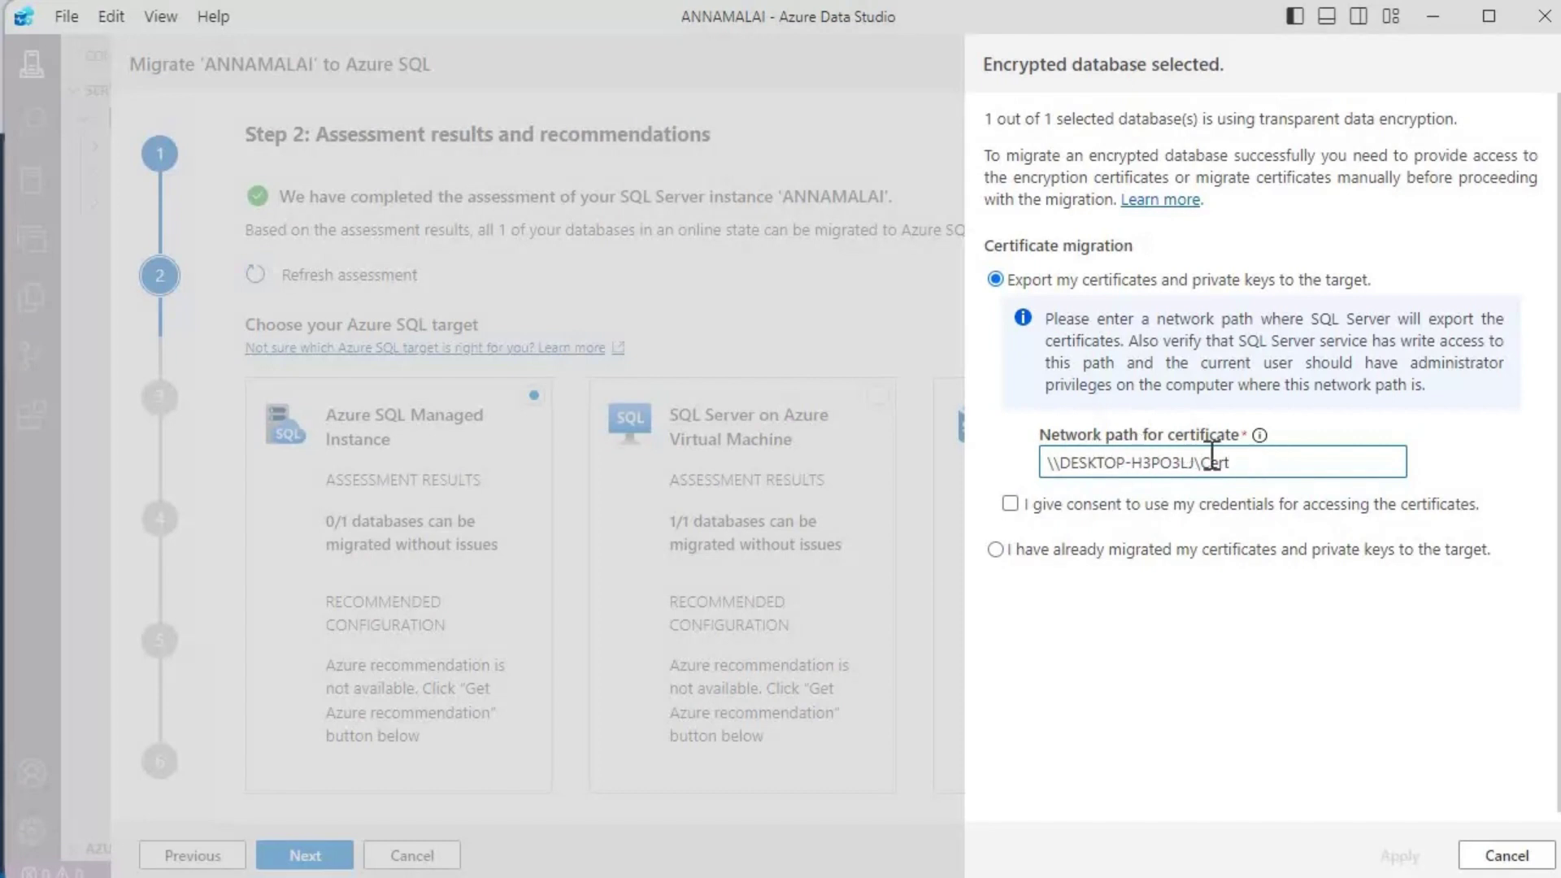
click(1010, 504)
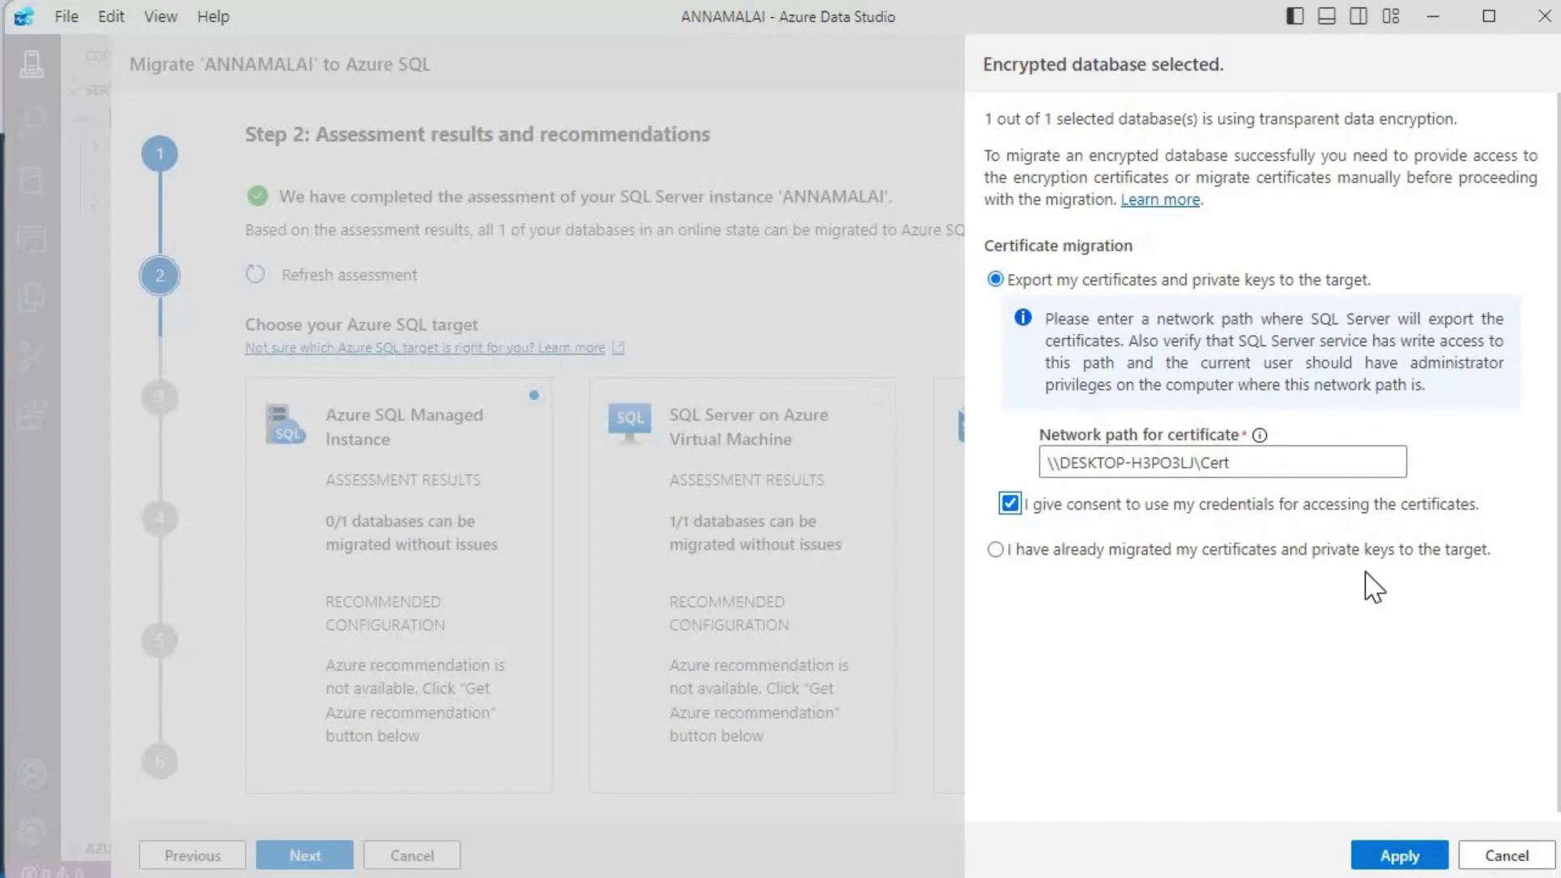
click(1400, 855)
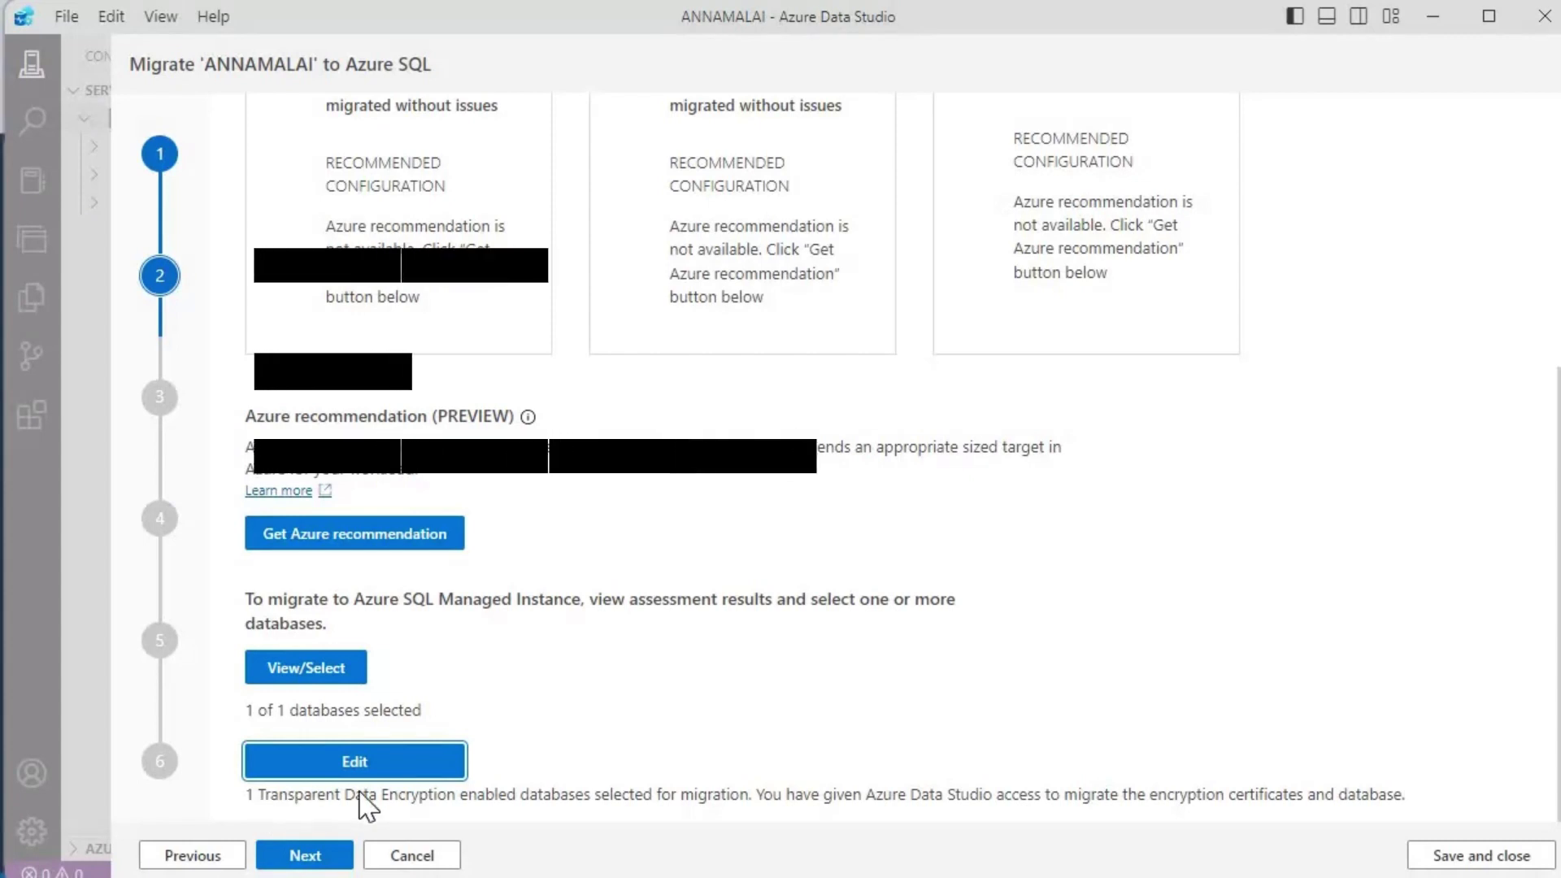
Proceed to the Azure SQL target settings and try to migrate jbdb's certificates to the managed instance pg-mi-uks.
click(323, 855)
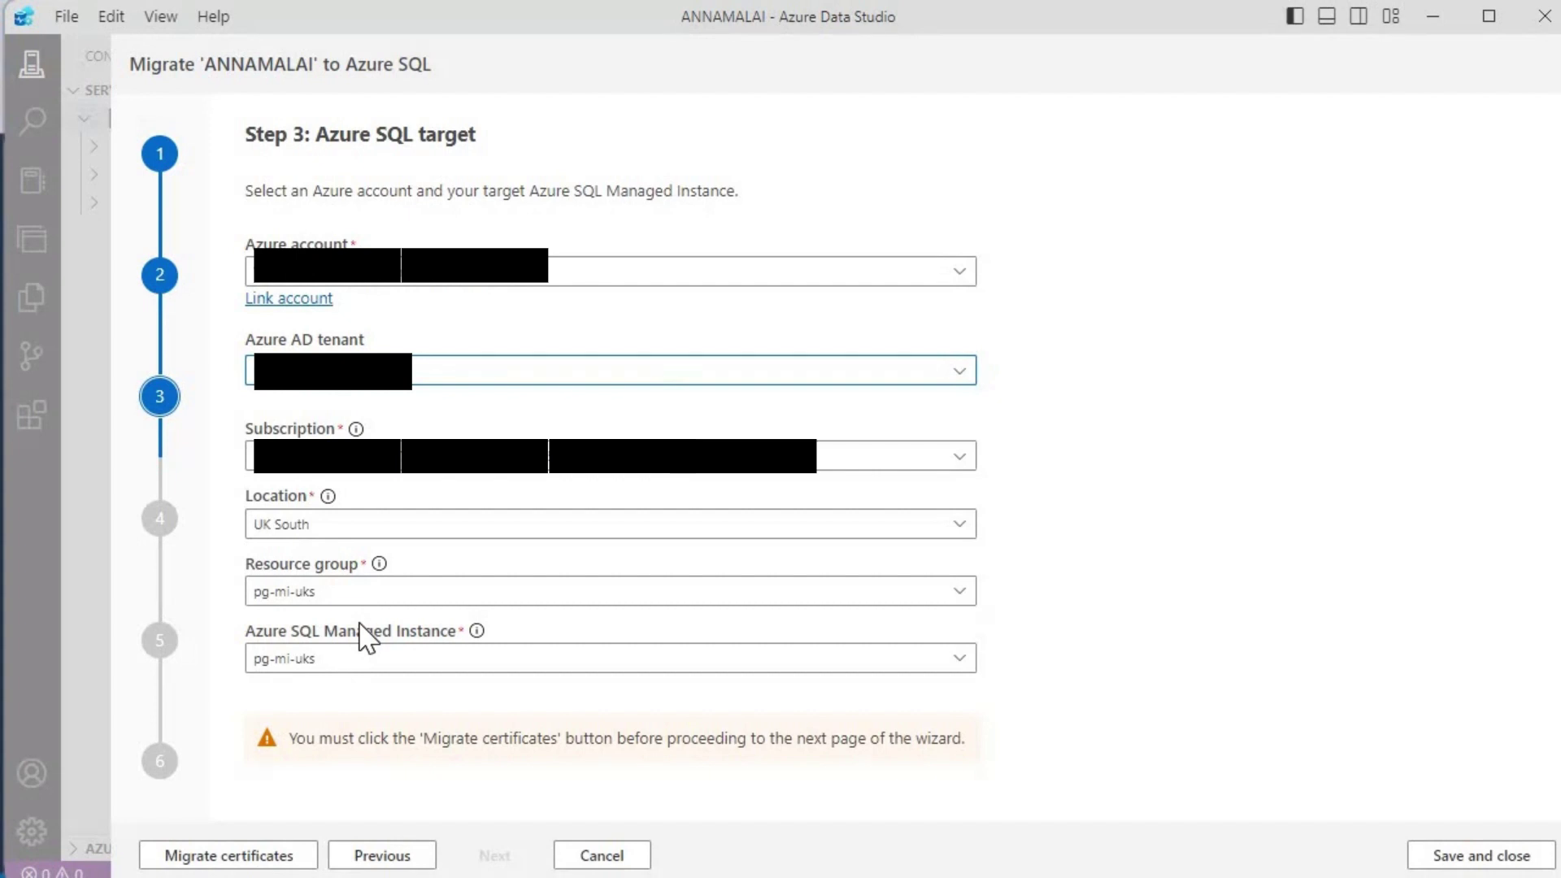
click(209, 860)
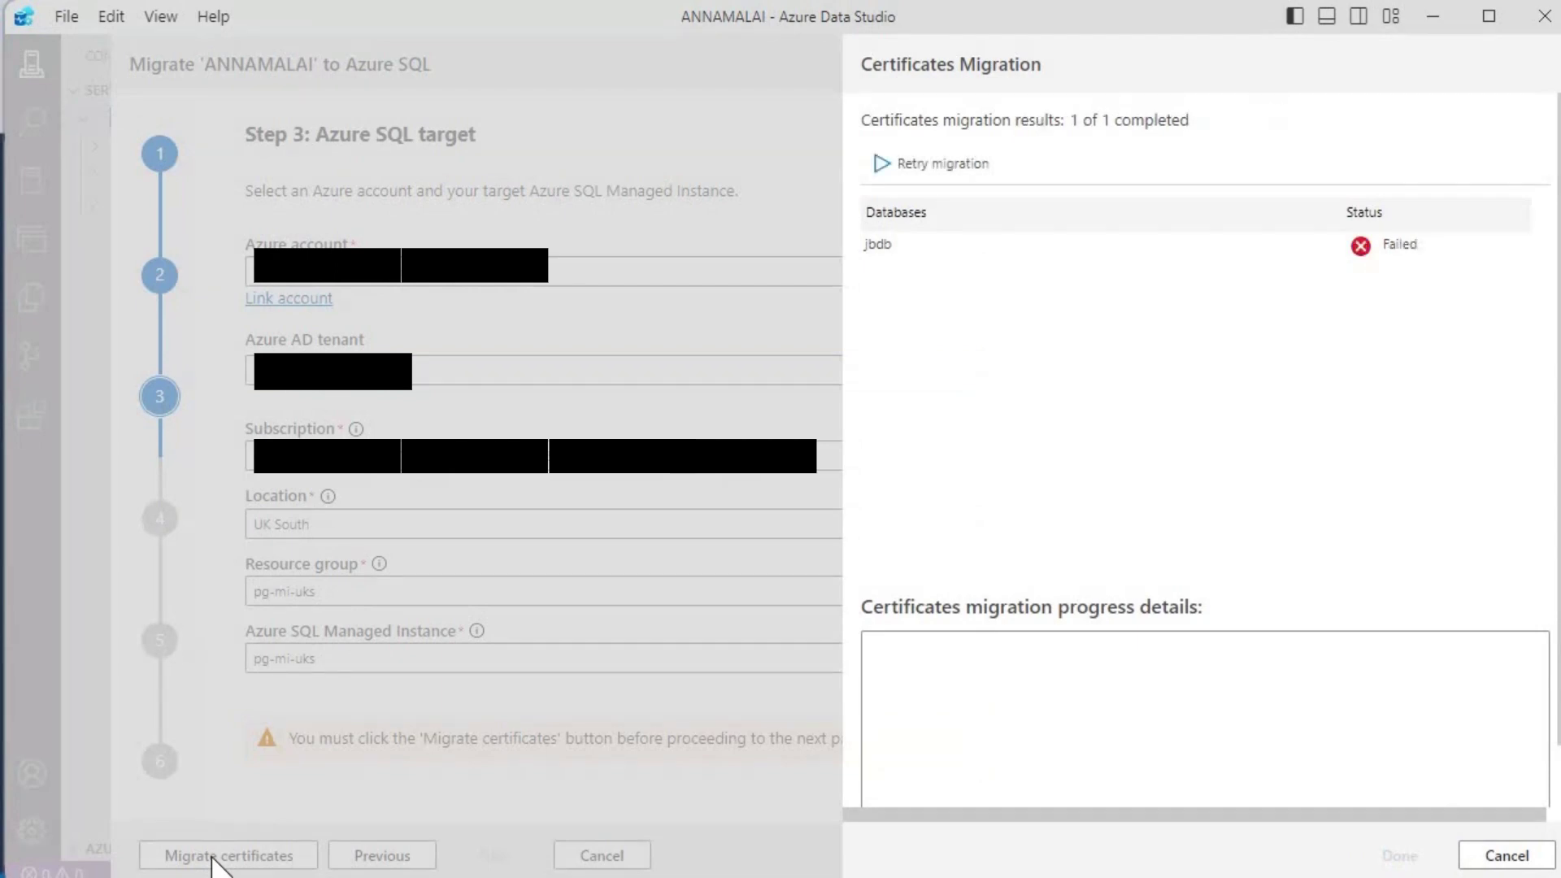
View the details of jbdb's certificate migration and open the exported TdeTemp folder under C:\SQLDB\Cert in File Explorer.
click(1046, 259)
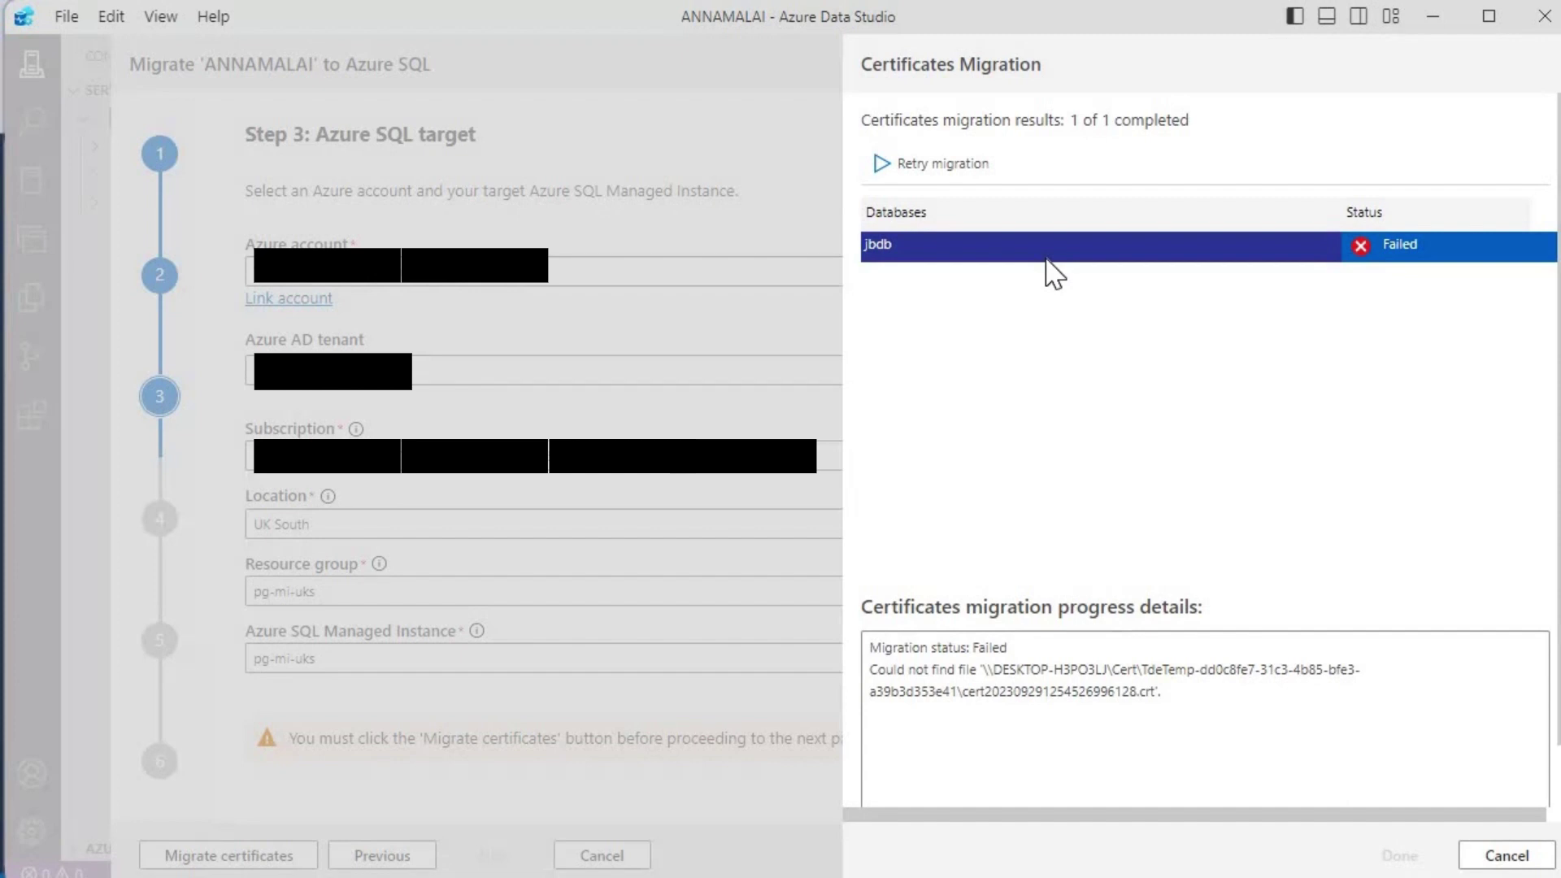
key(alt+Tab)
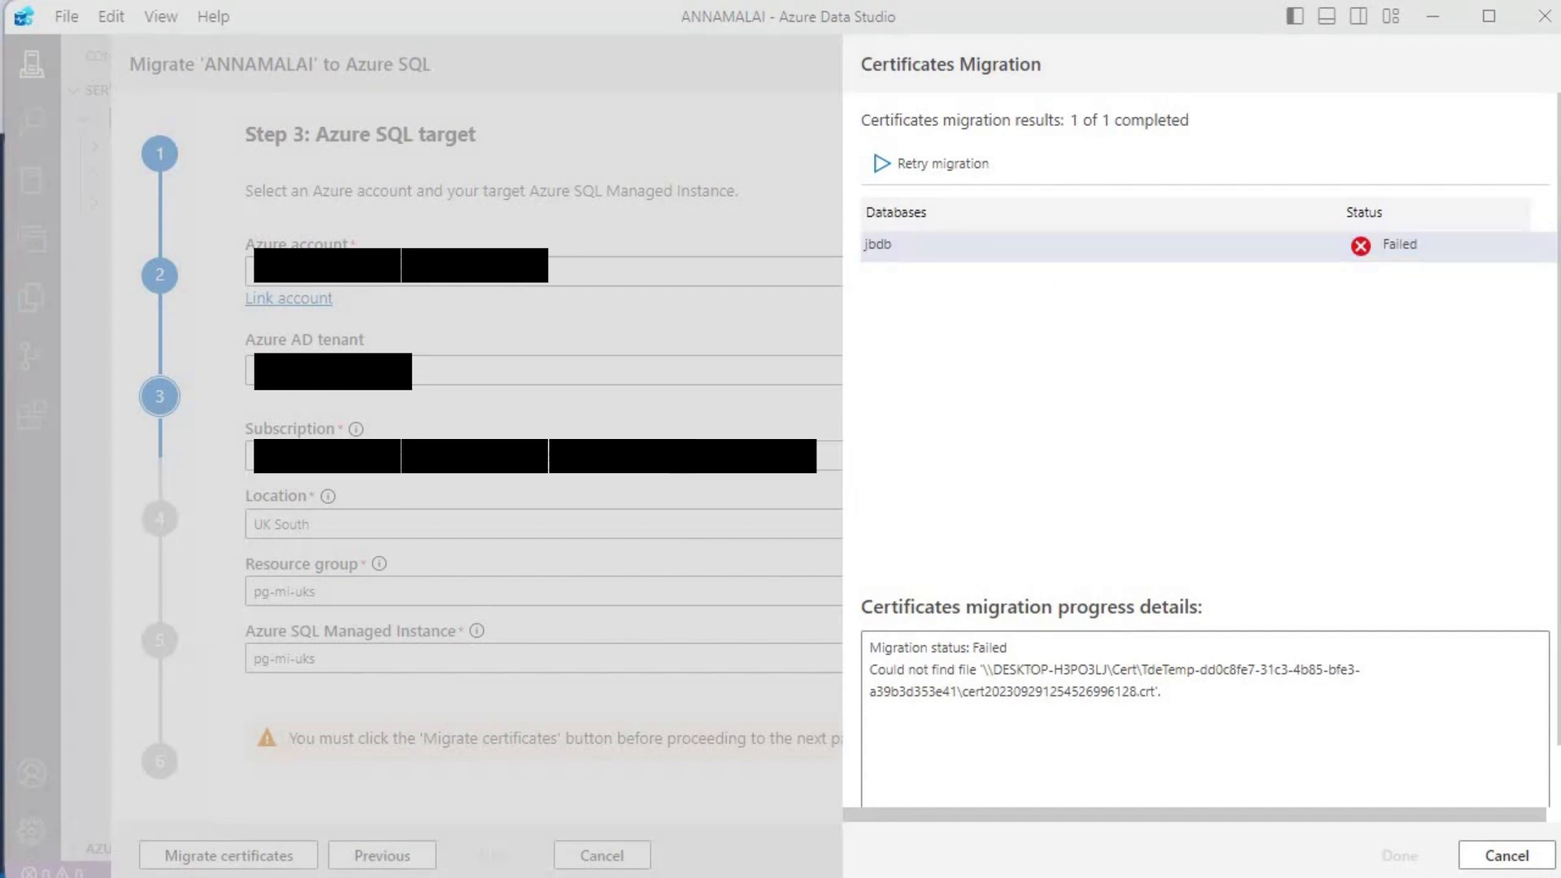
mouse_move(138, 877)
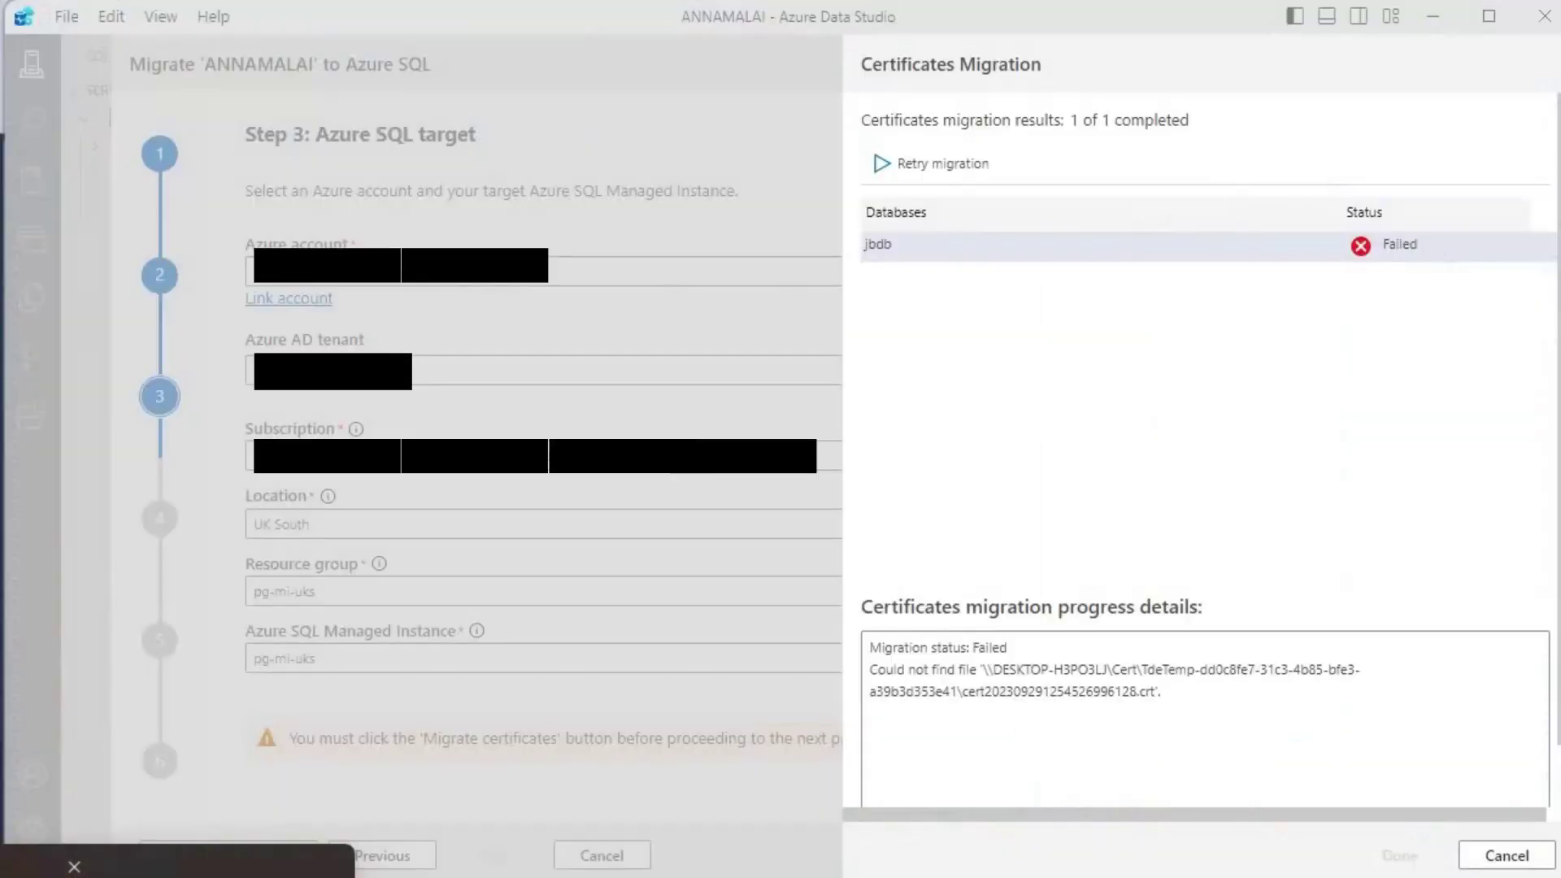
click(150, 866)
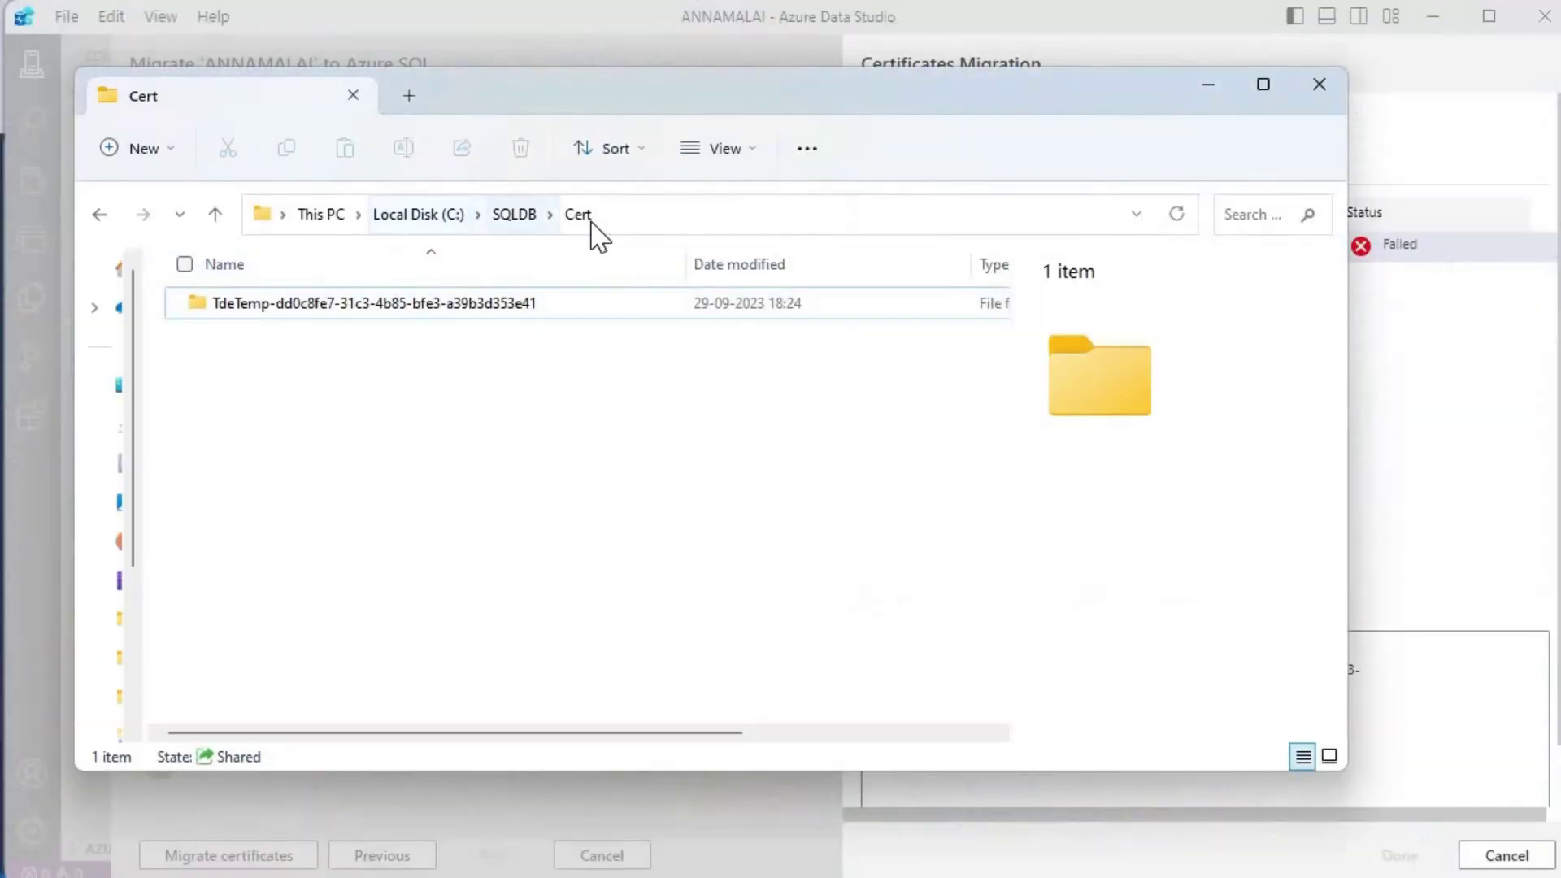
double_click(406, 304)
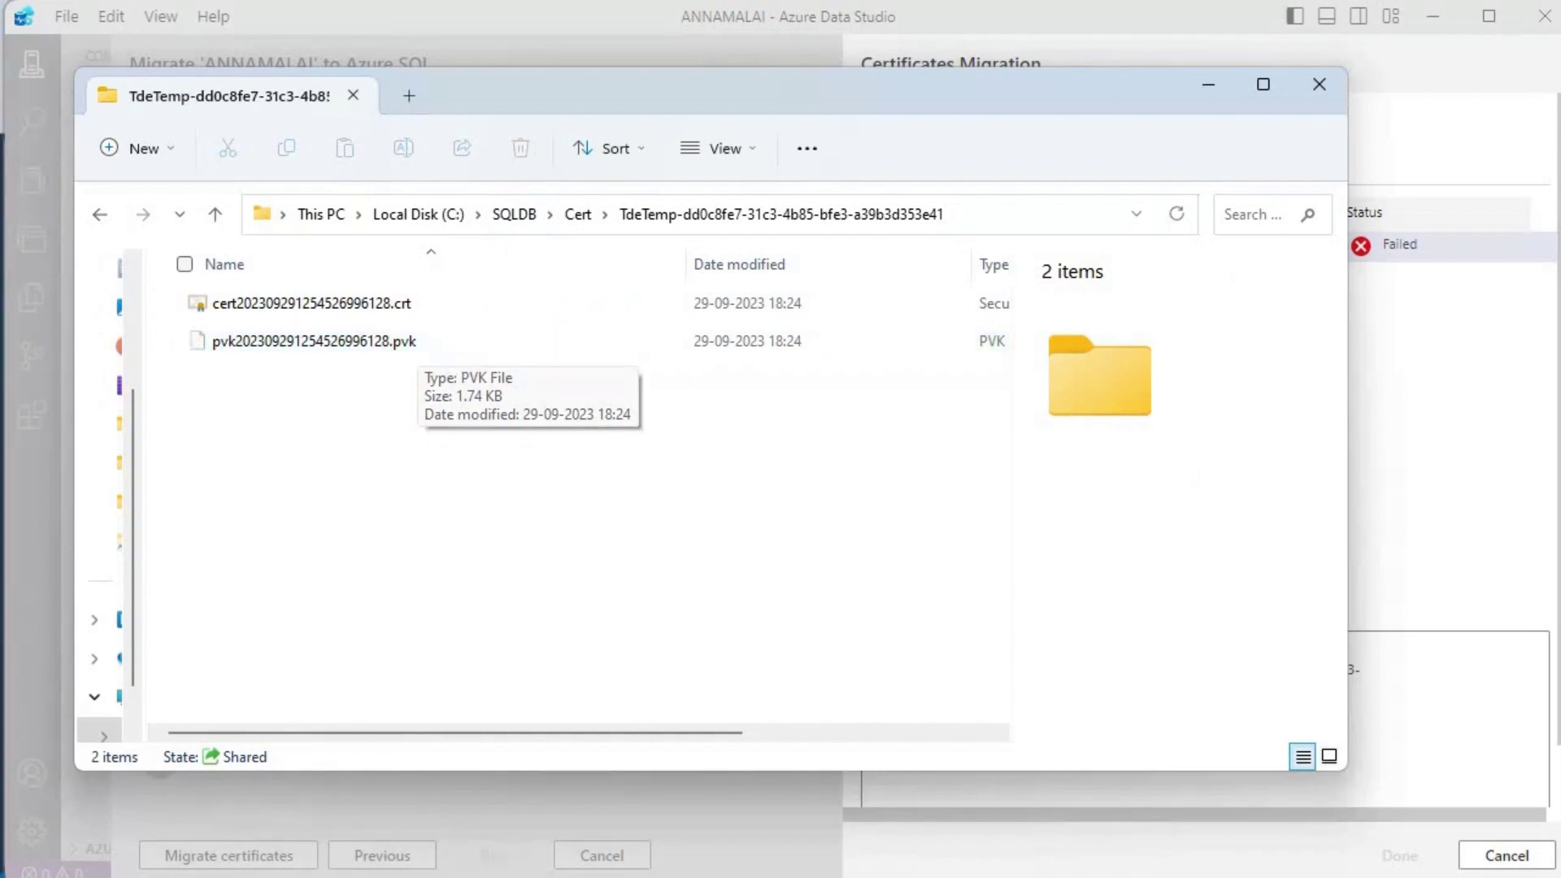
Open the same TdeTemp folder through the network share \\DESKTOP-H3PO3LJ\Cert to check whether the certificate files are accessible.
click(220, 866)
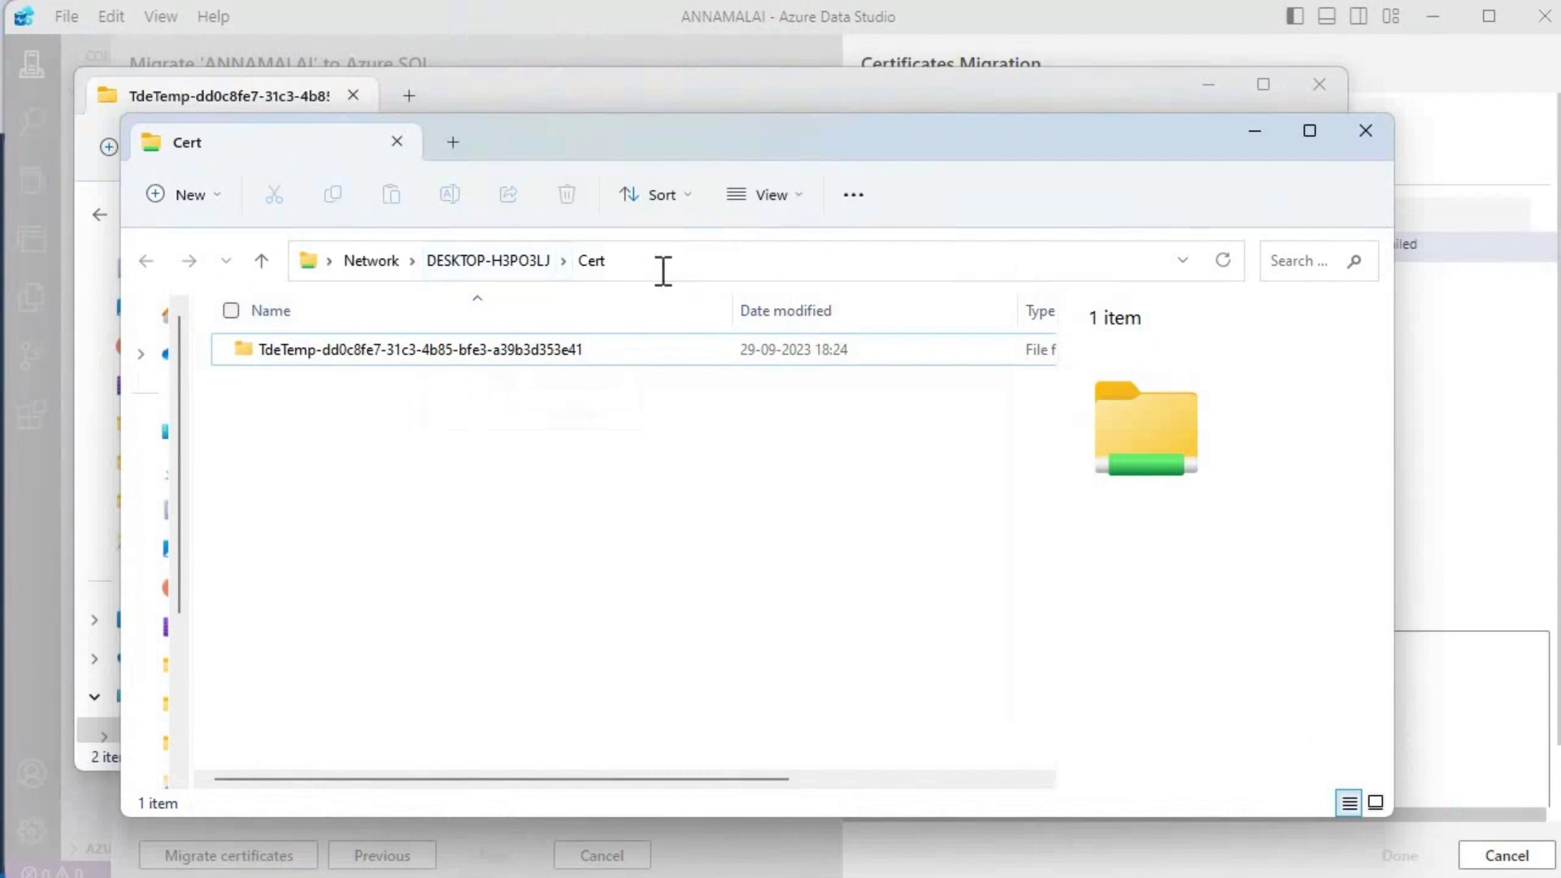
click(662, 266)
click(340, 383)
double_click(354, 362)
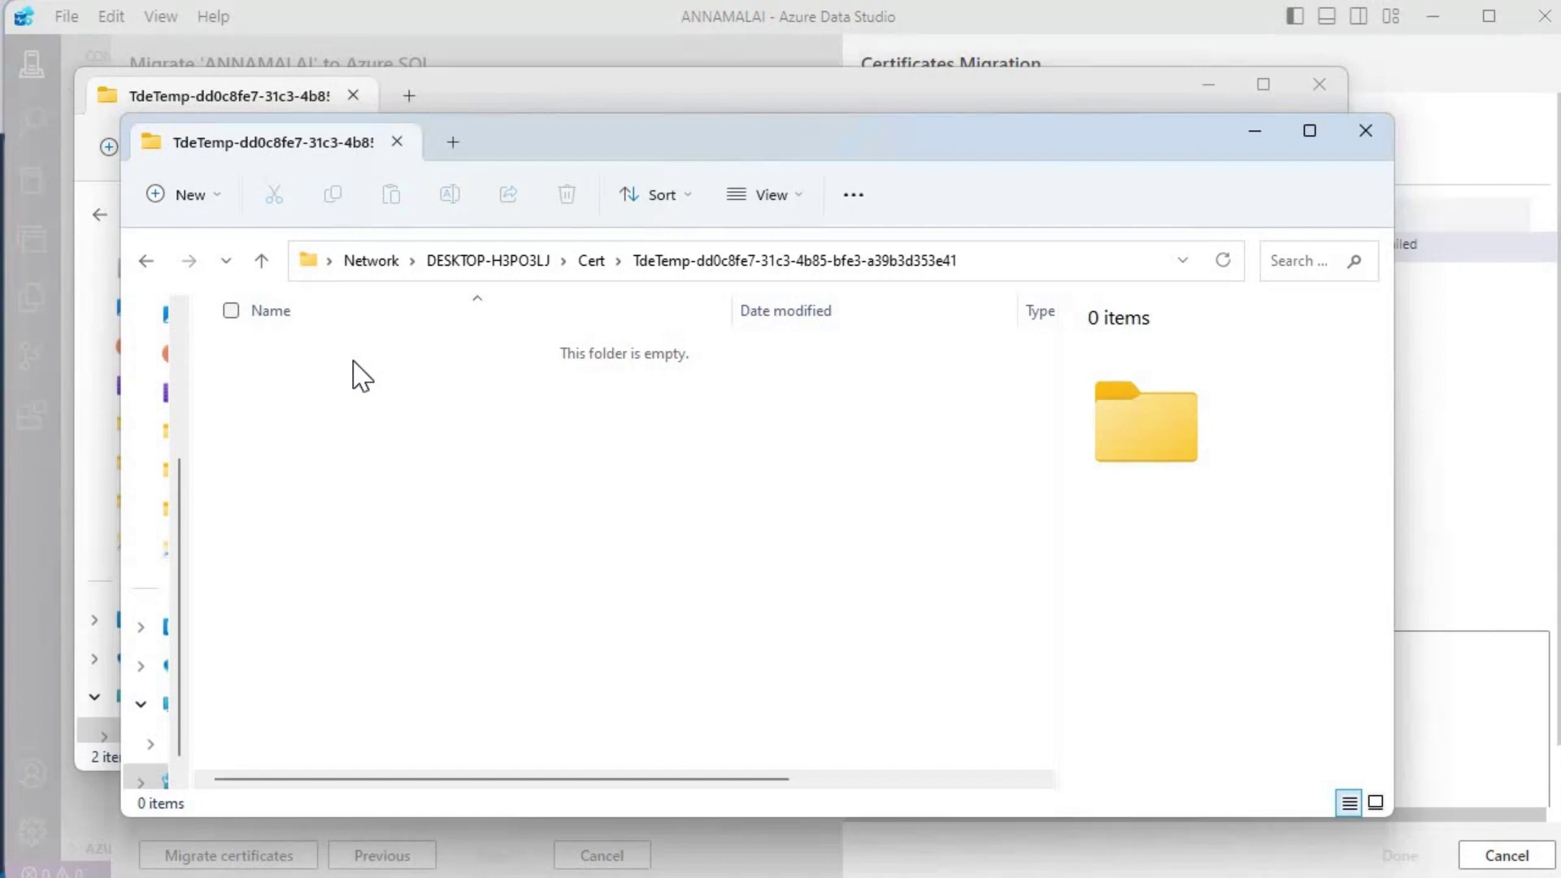
right_click(378, 441)
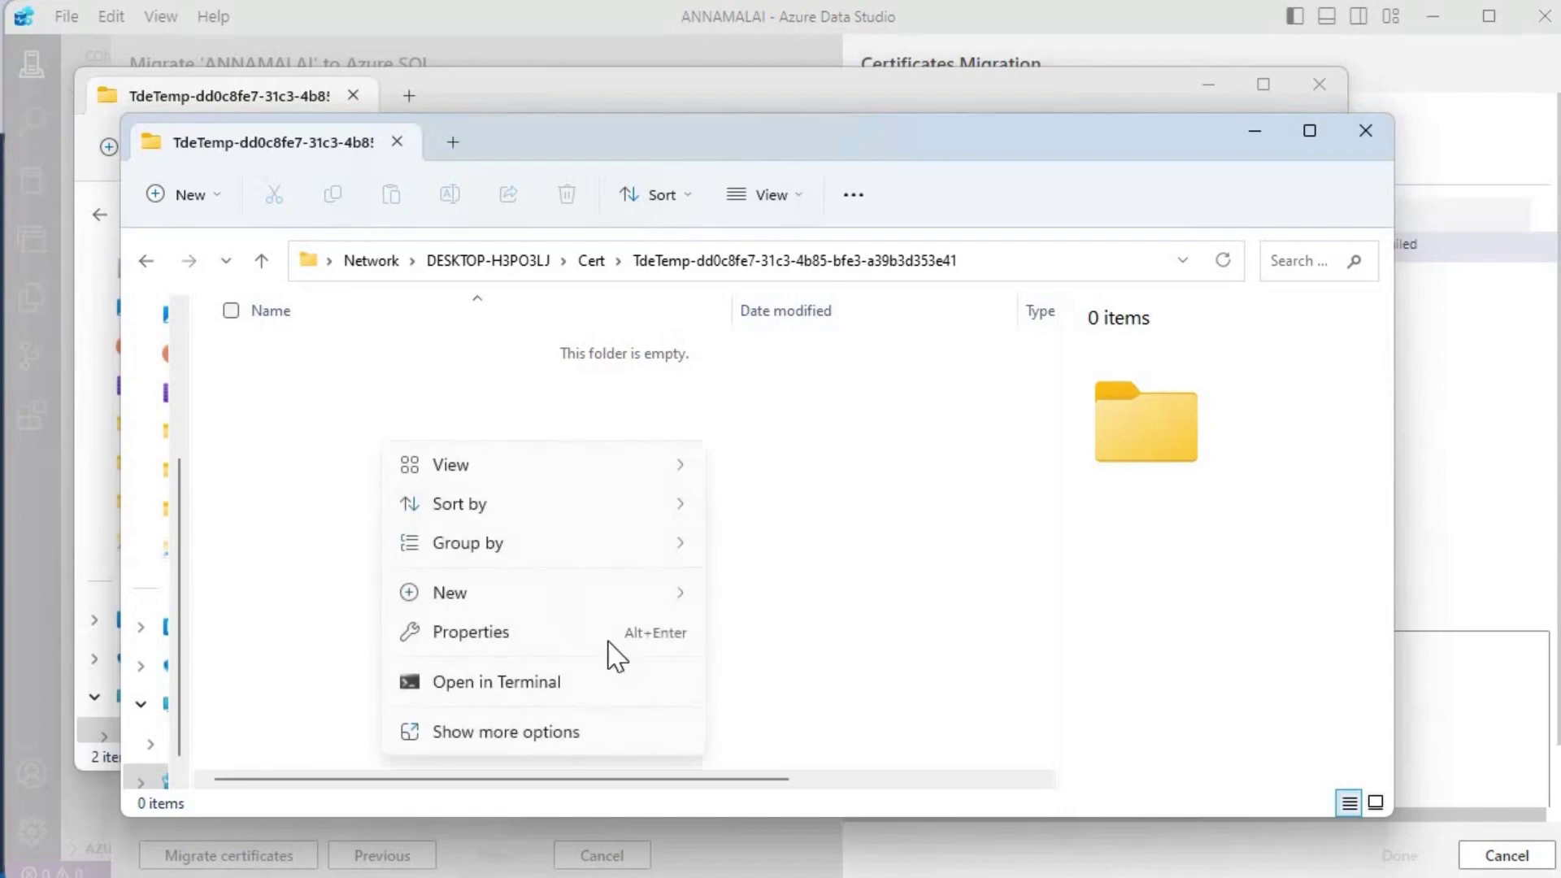
click(593, 651)
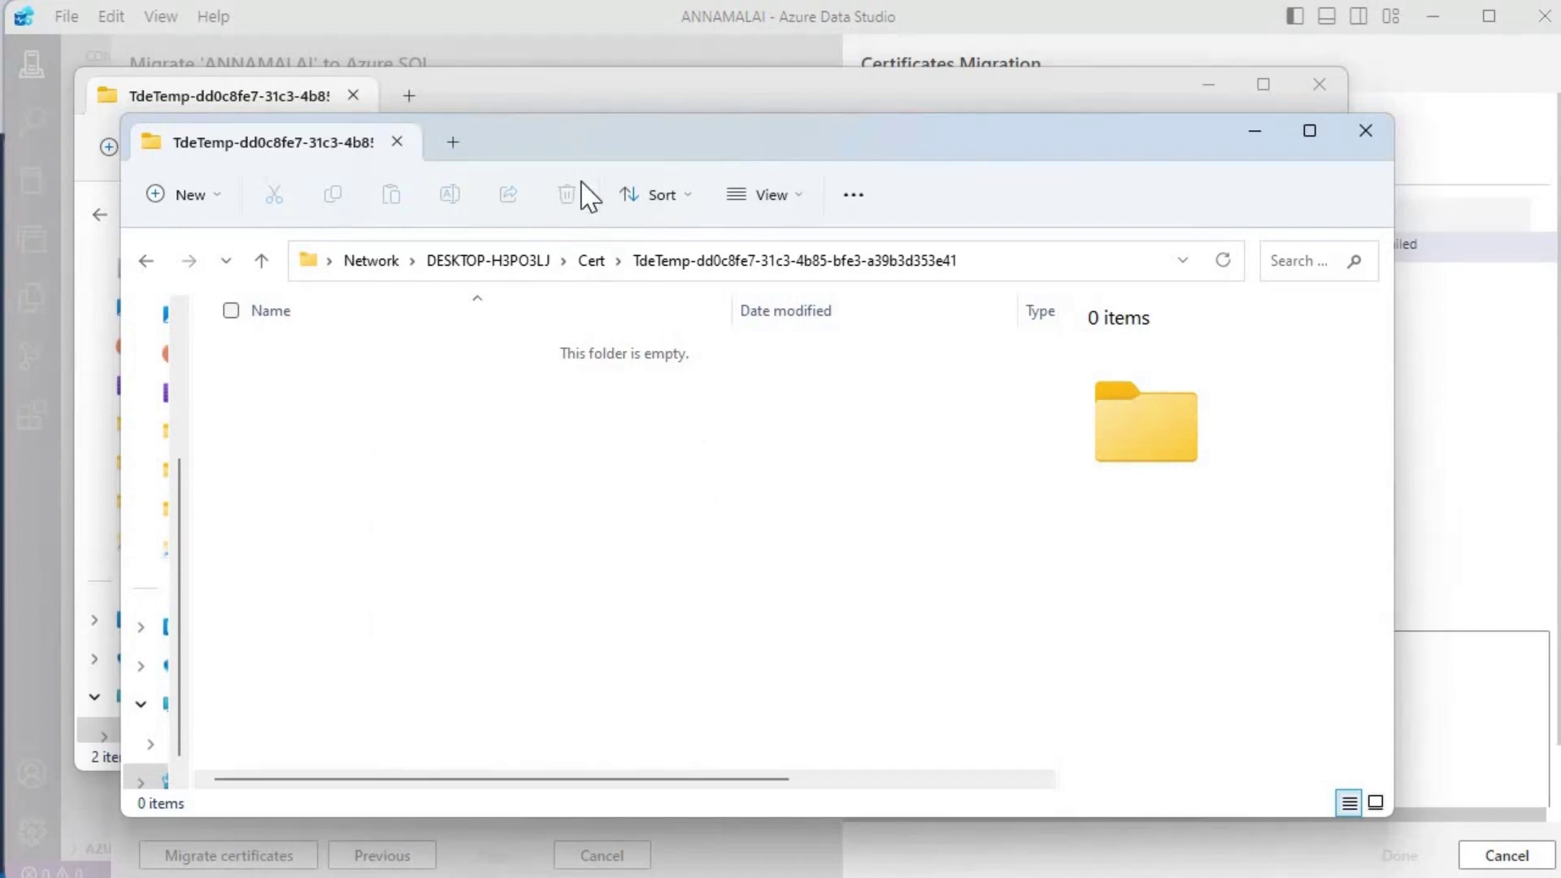
Check the security permissions of the exported .crt certificate file in the local TdeTemp folder.
click(566, 81)
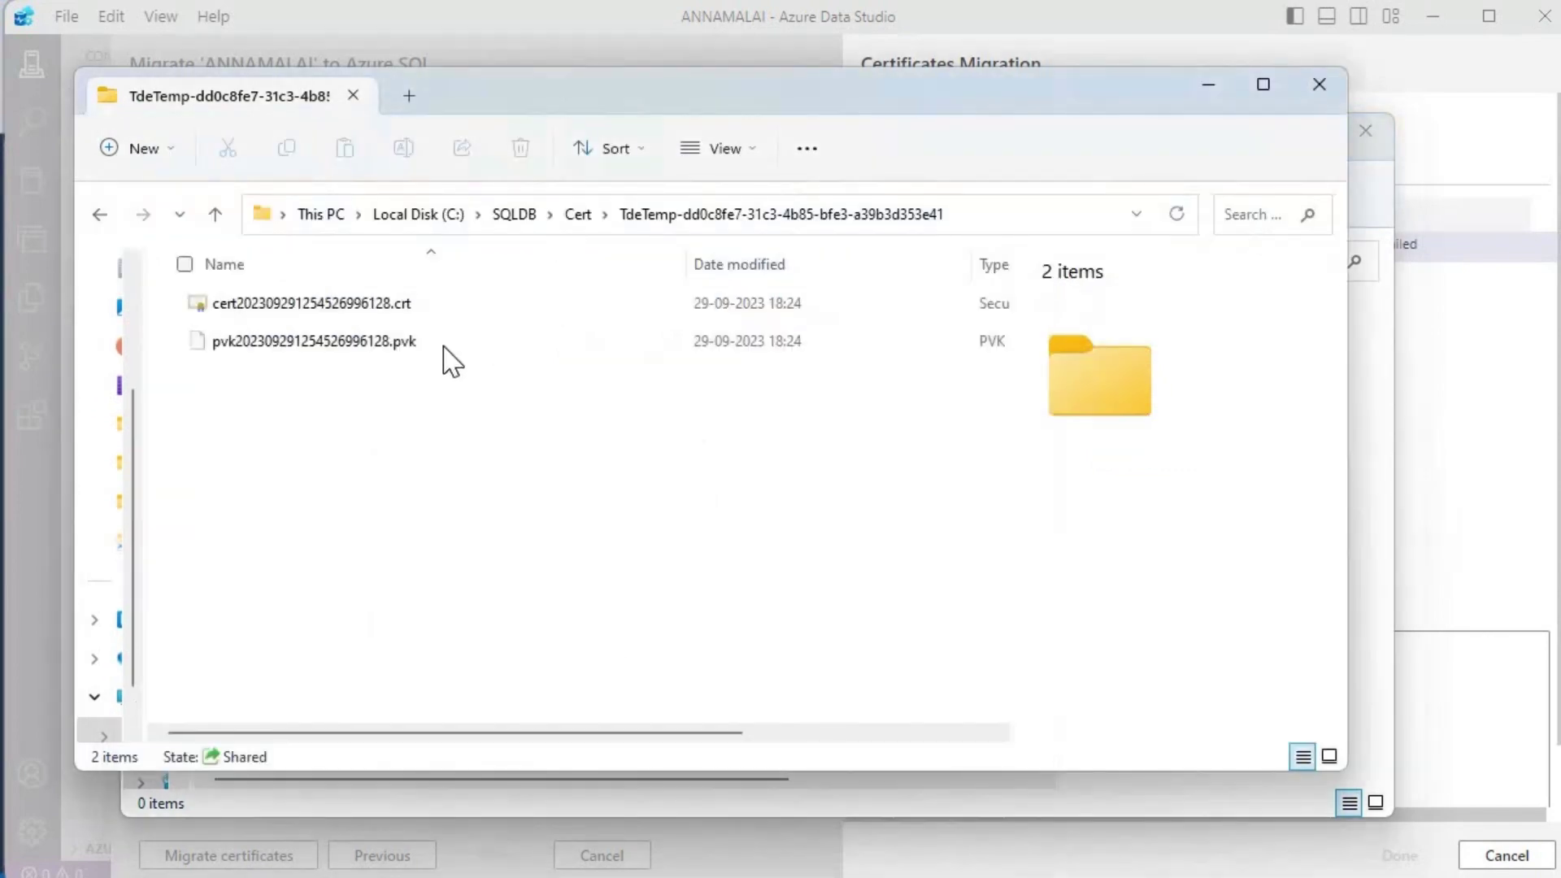
click(363, 307)
right_click(363, 306)
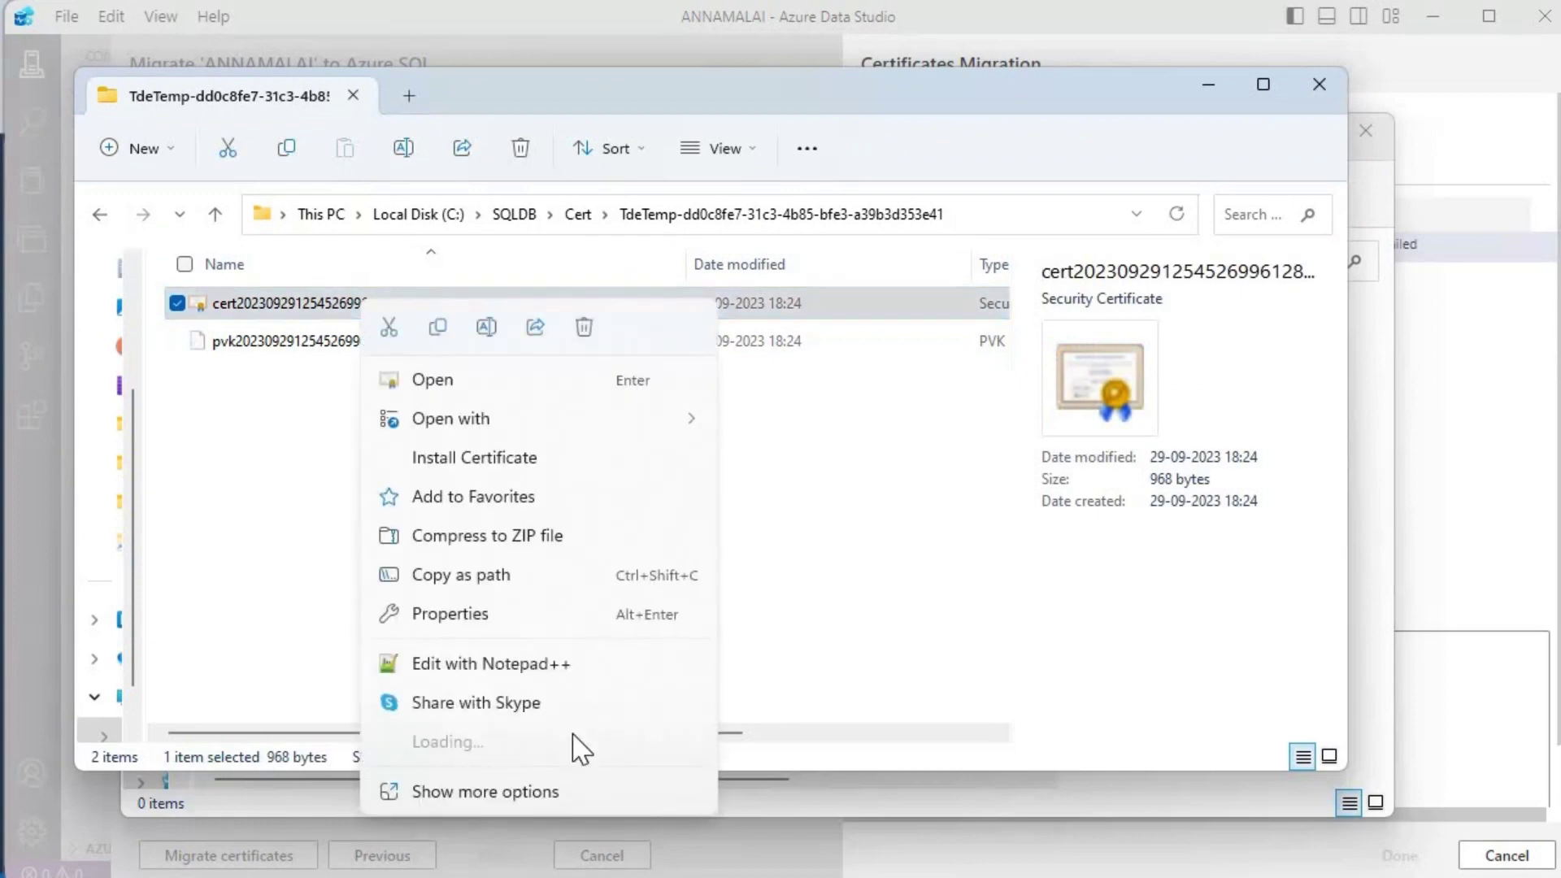
click(450, 614)
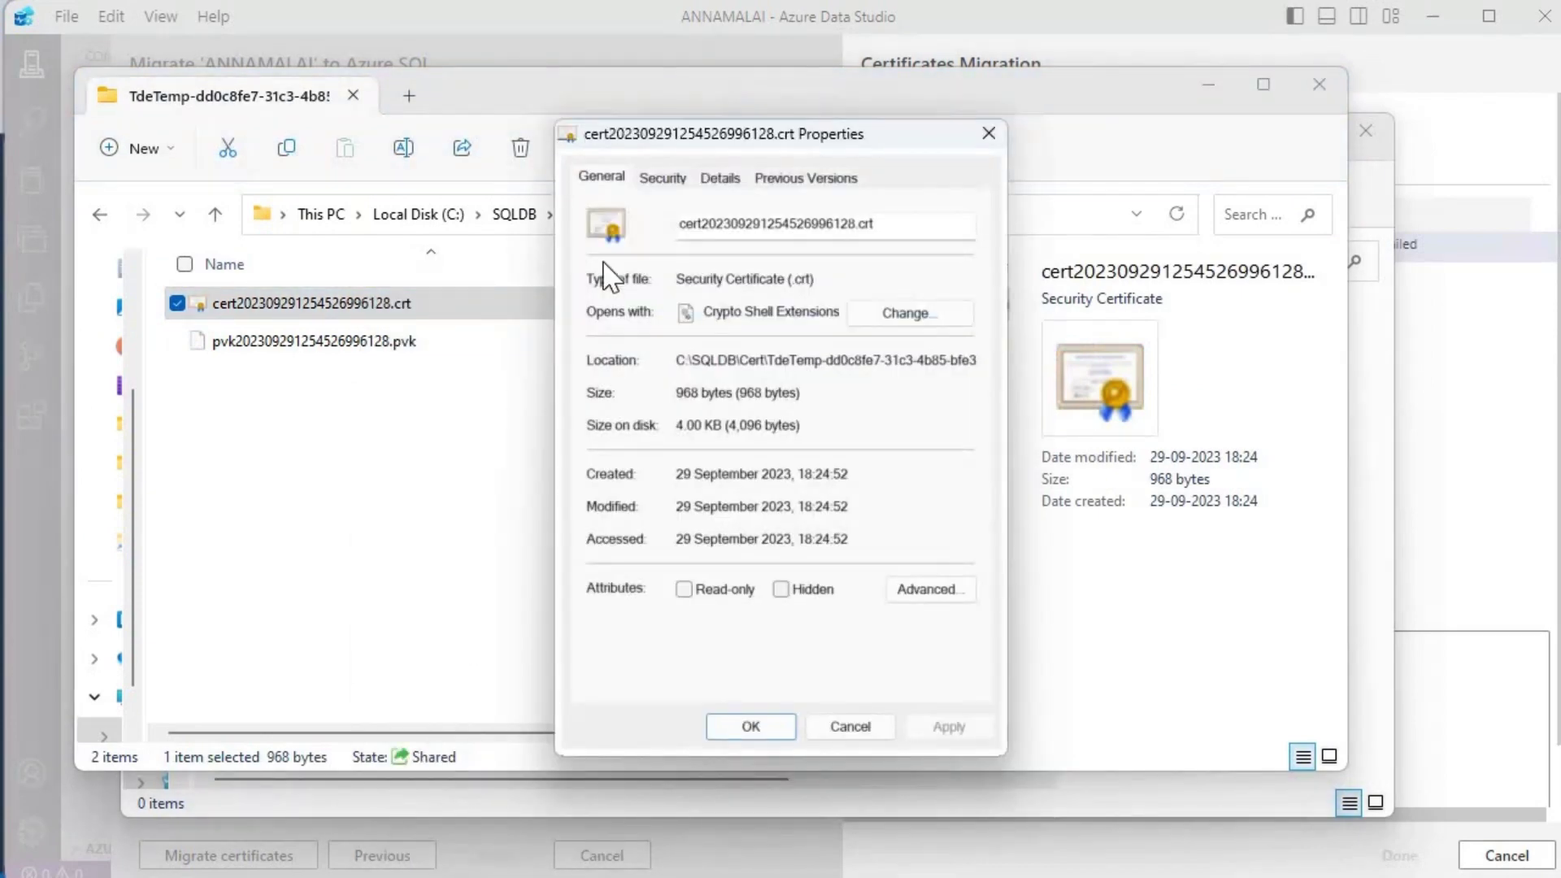
click(663, 178)
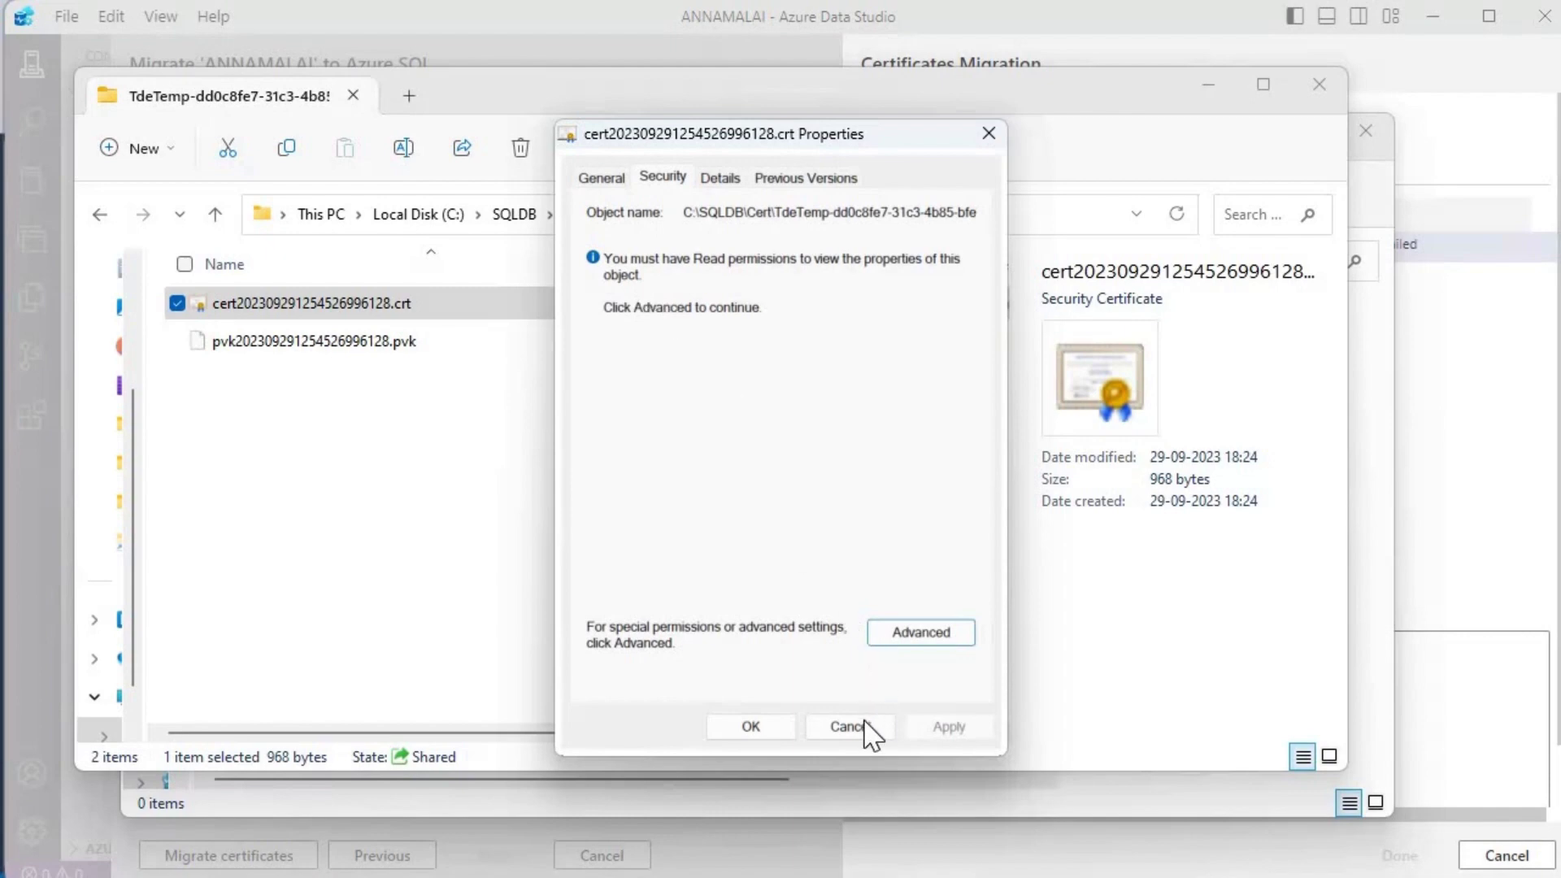
key(Escape)
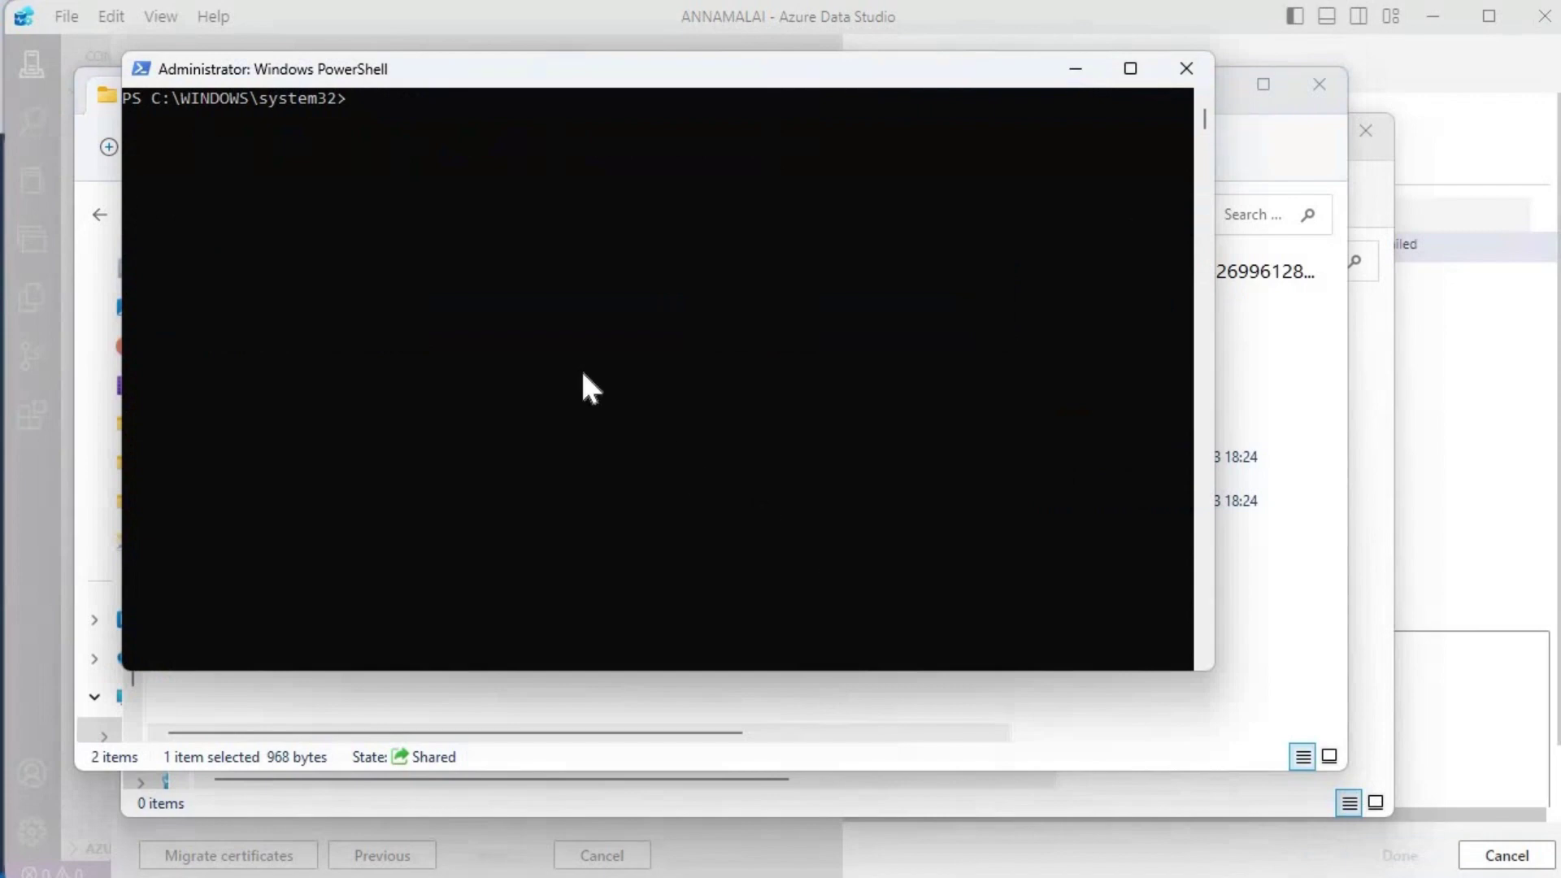
In an administrator PowerShell window, clear the console and list all properties of the cert share with Get-Smbshare cert|fl *.
text(cls)
key(Return)
text(Get-Smbshare cert|fl *)
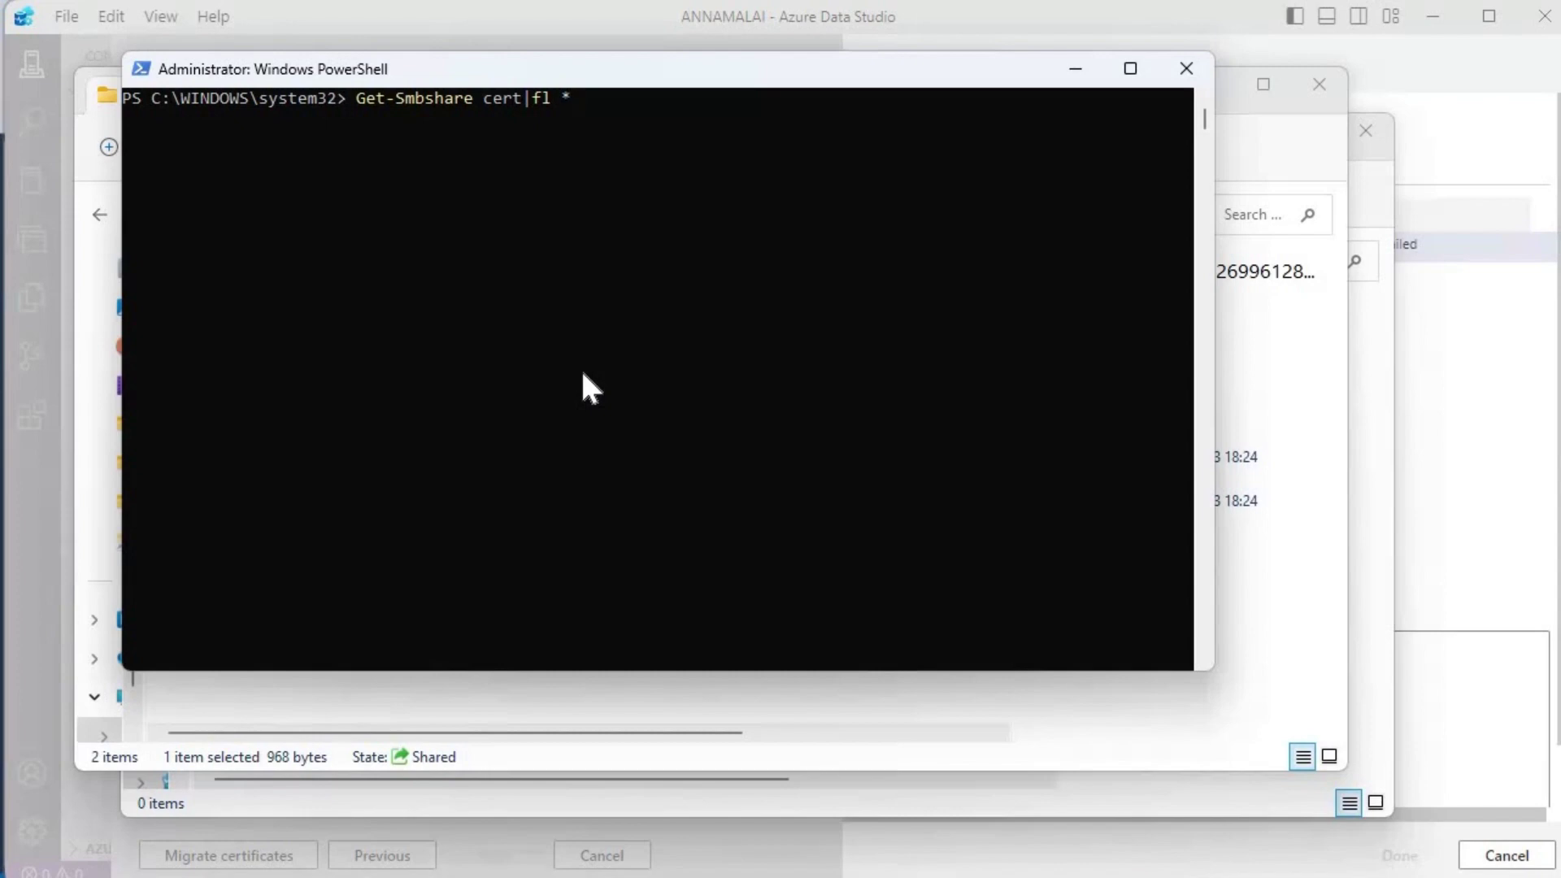
key(Return)
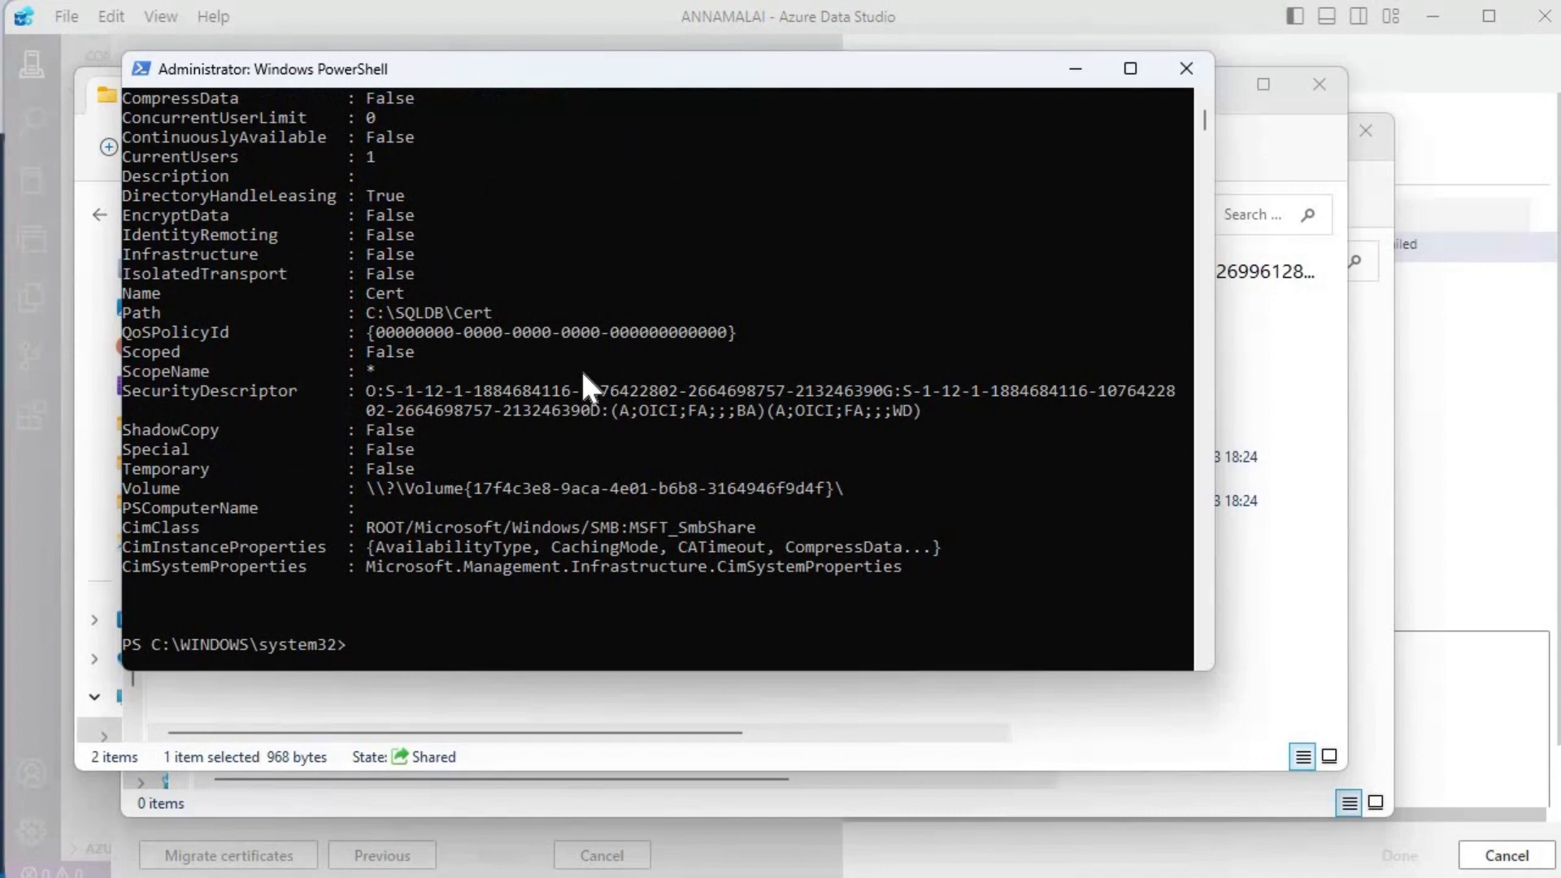
scroll(580, 368, up, 4)
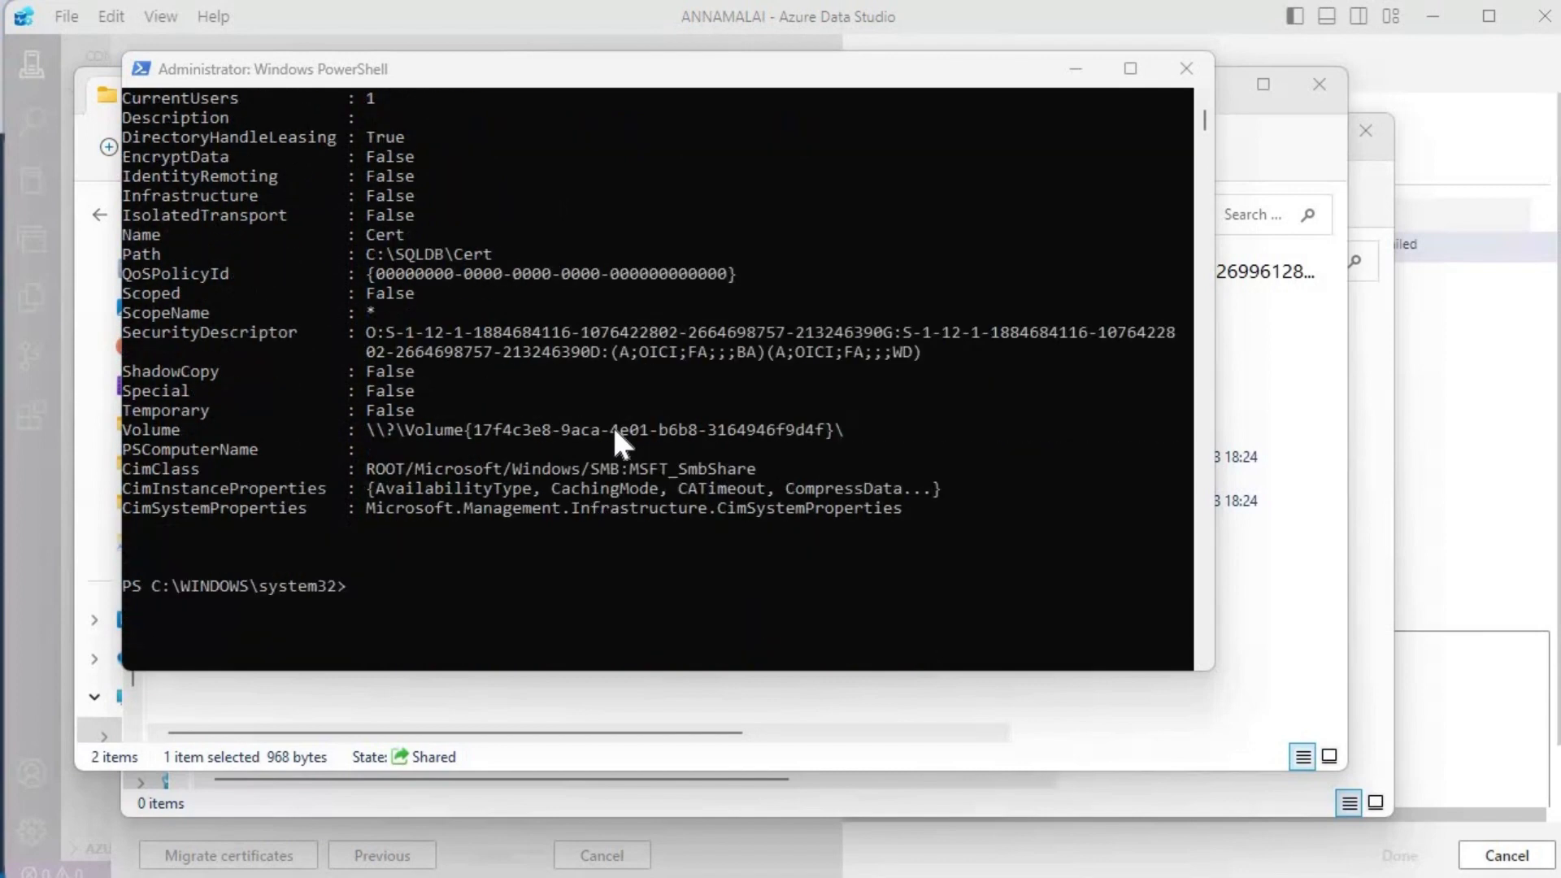
Set the Cert share's FolderEnumerationMode to Unrestricted with Get-SmbShare and Set-SmbShare, and approve the change.
text(Get-SmbShare Cert | Set-SmbShare -FolderEnumerationMode Unrestricted)
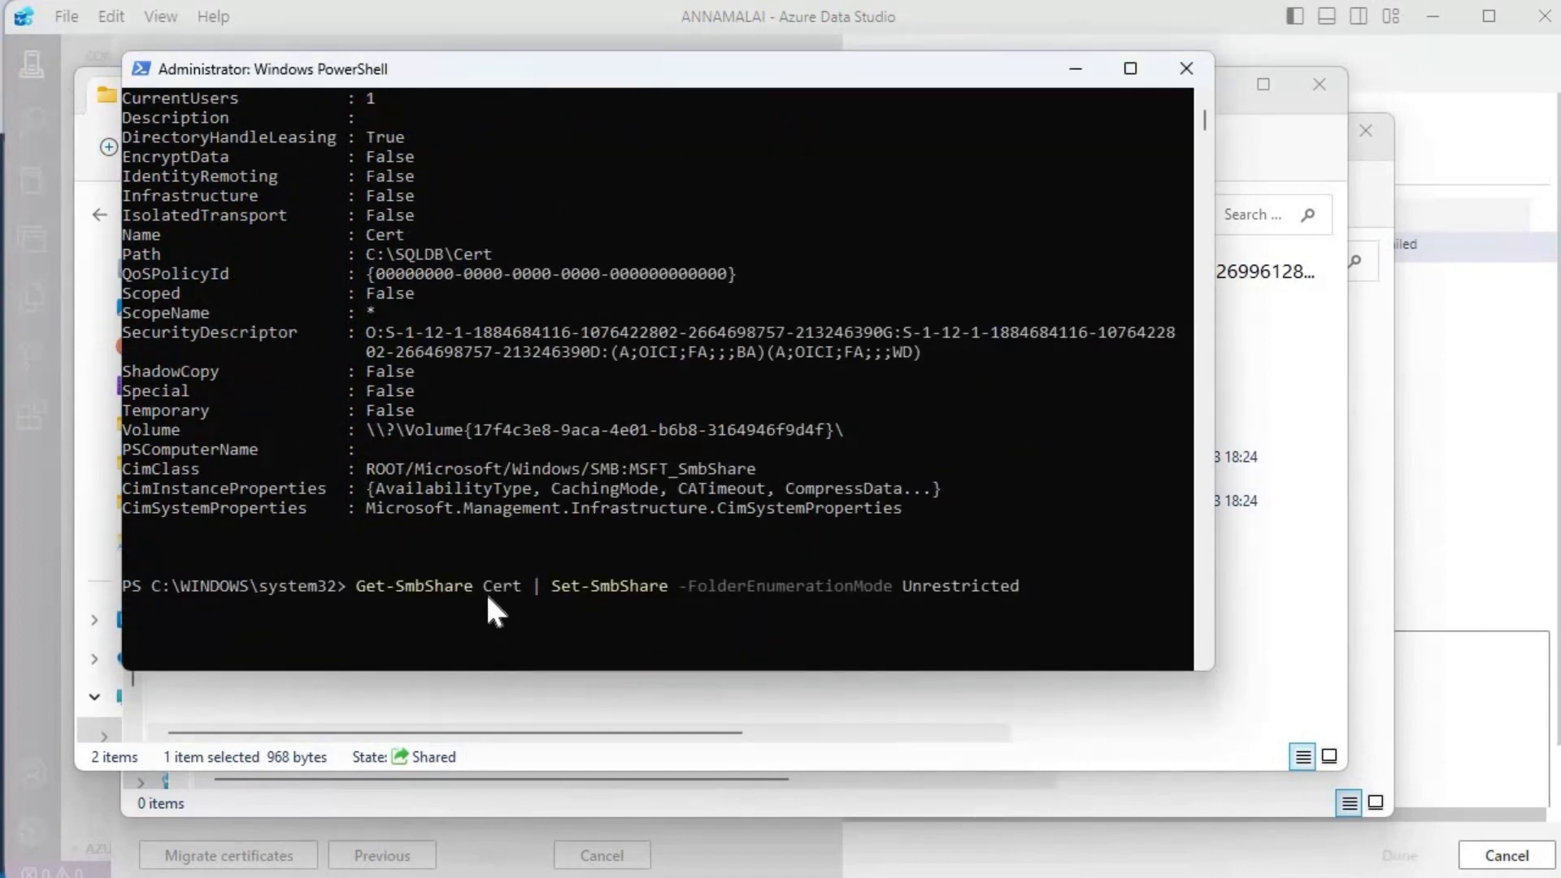
scroll(622, 317, up, 5)
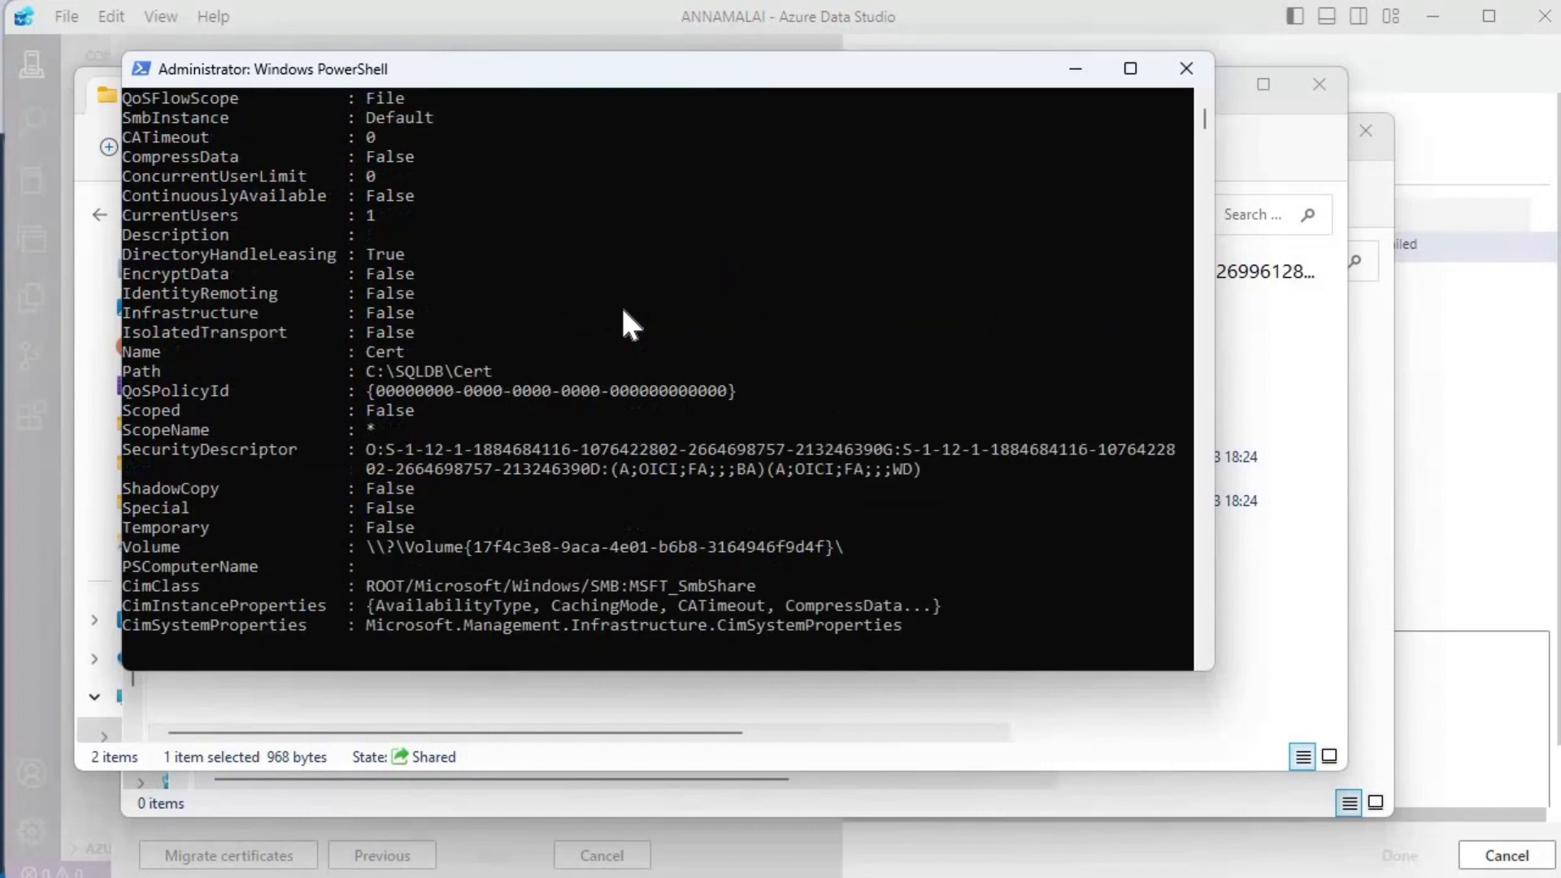
scroll(500, 314, down, 5)
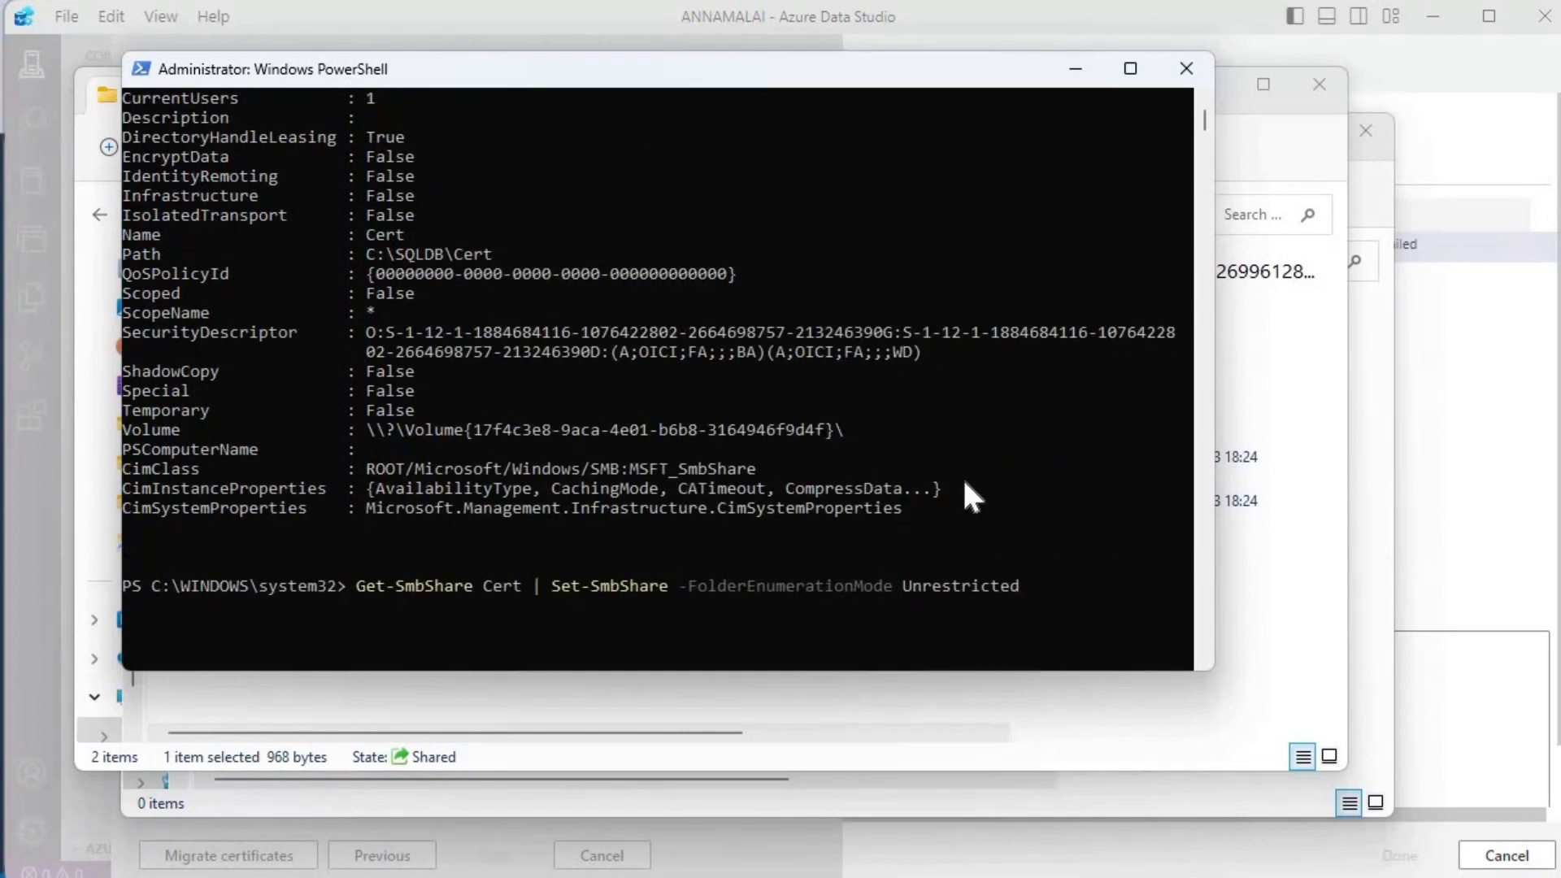
key(Return)
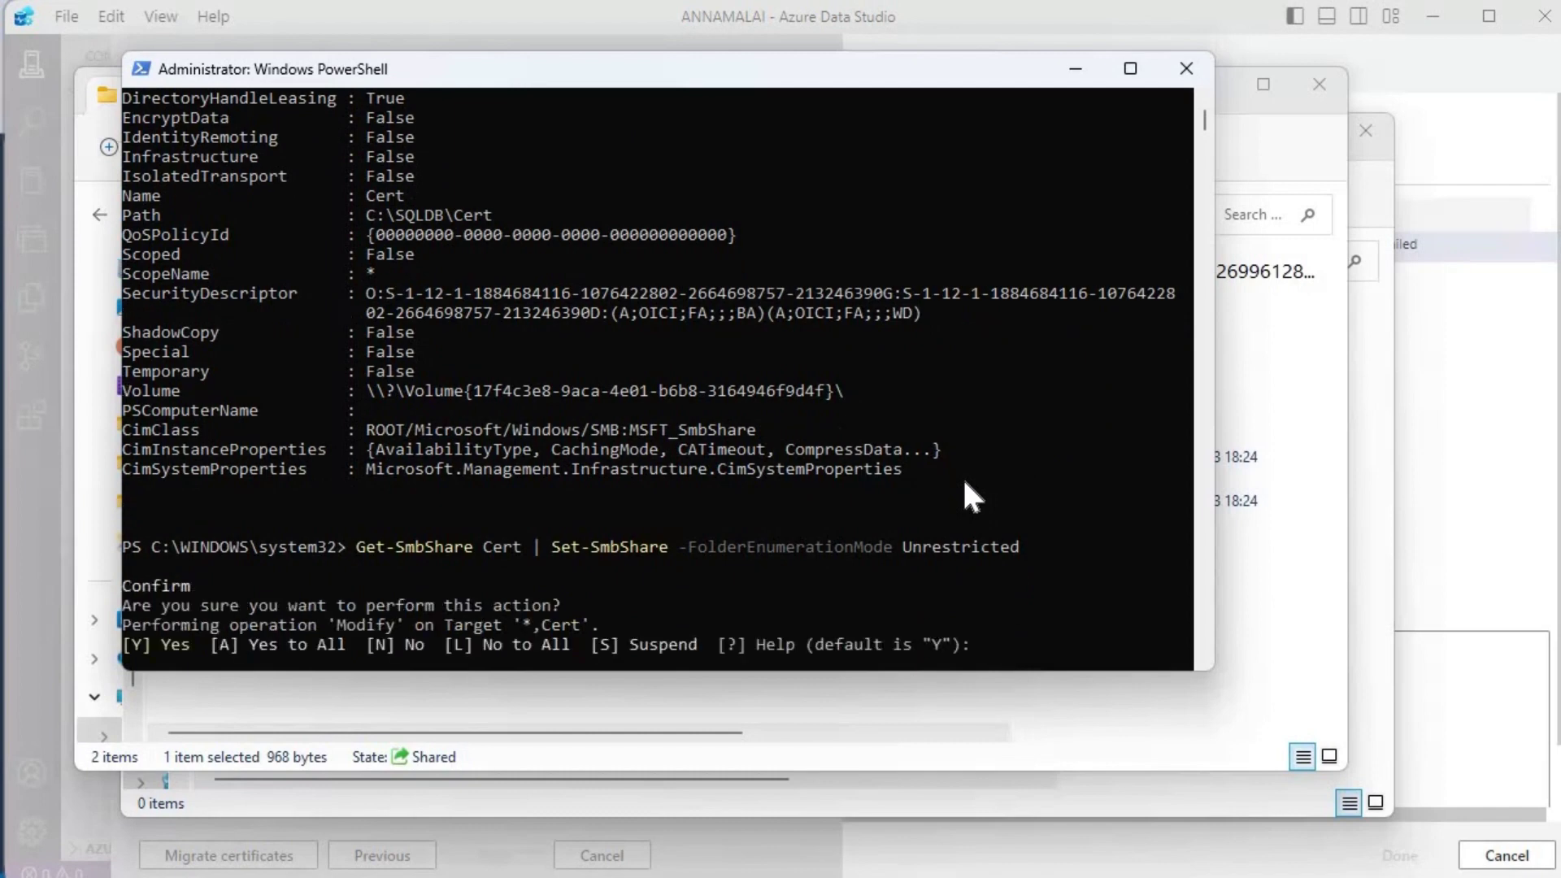
text(y)
key(Return)
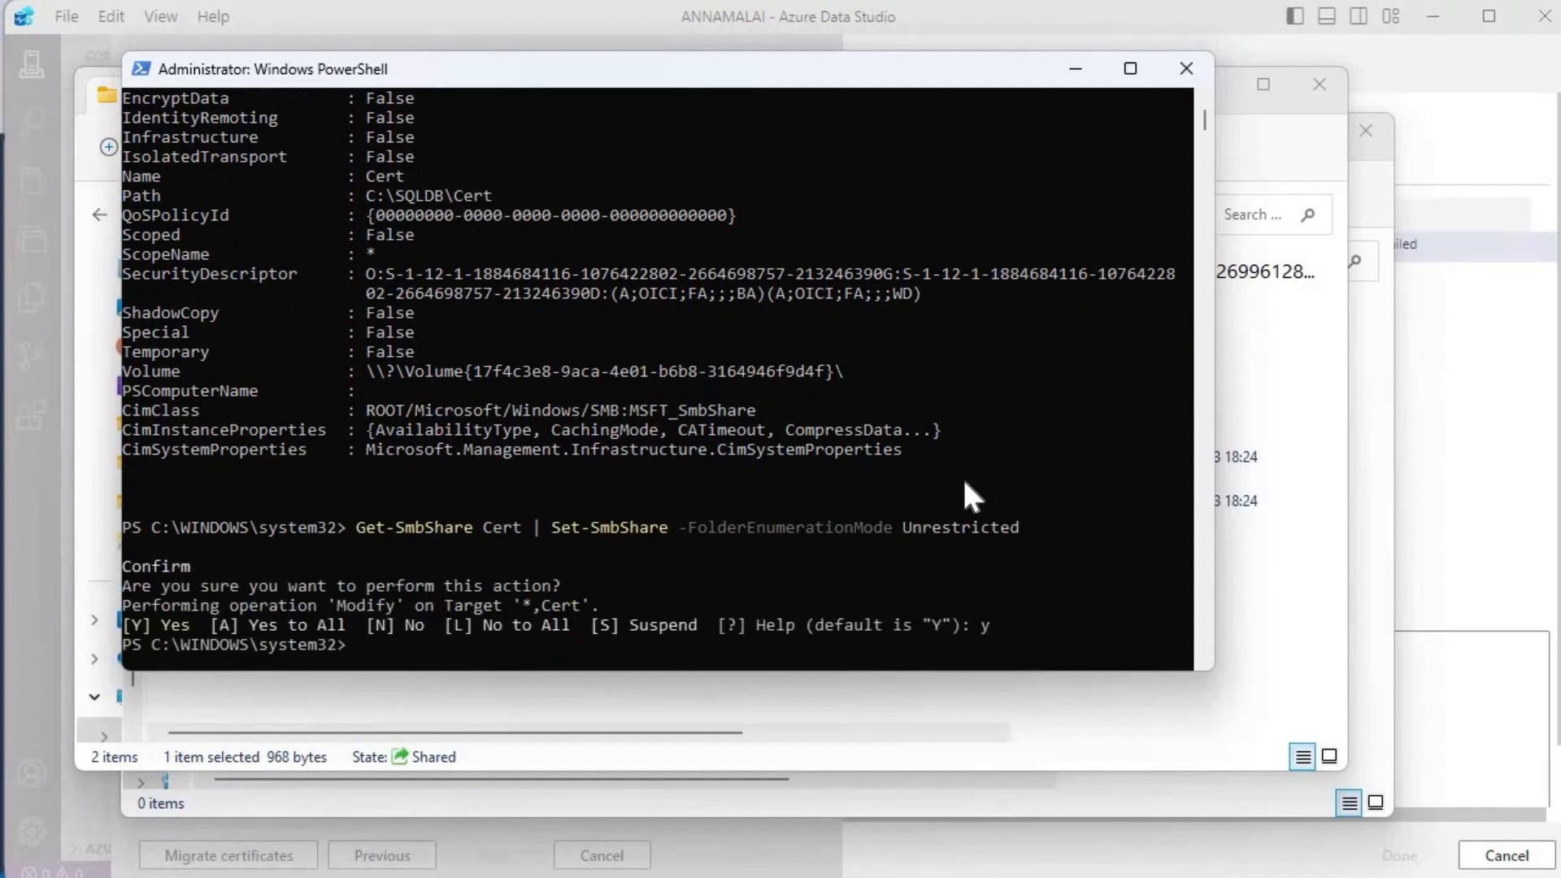
List the cert share's properties again to verify its folder enumeration mode, and put PowerShell away.
key(Up)
key(Up)
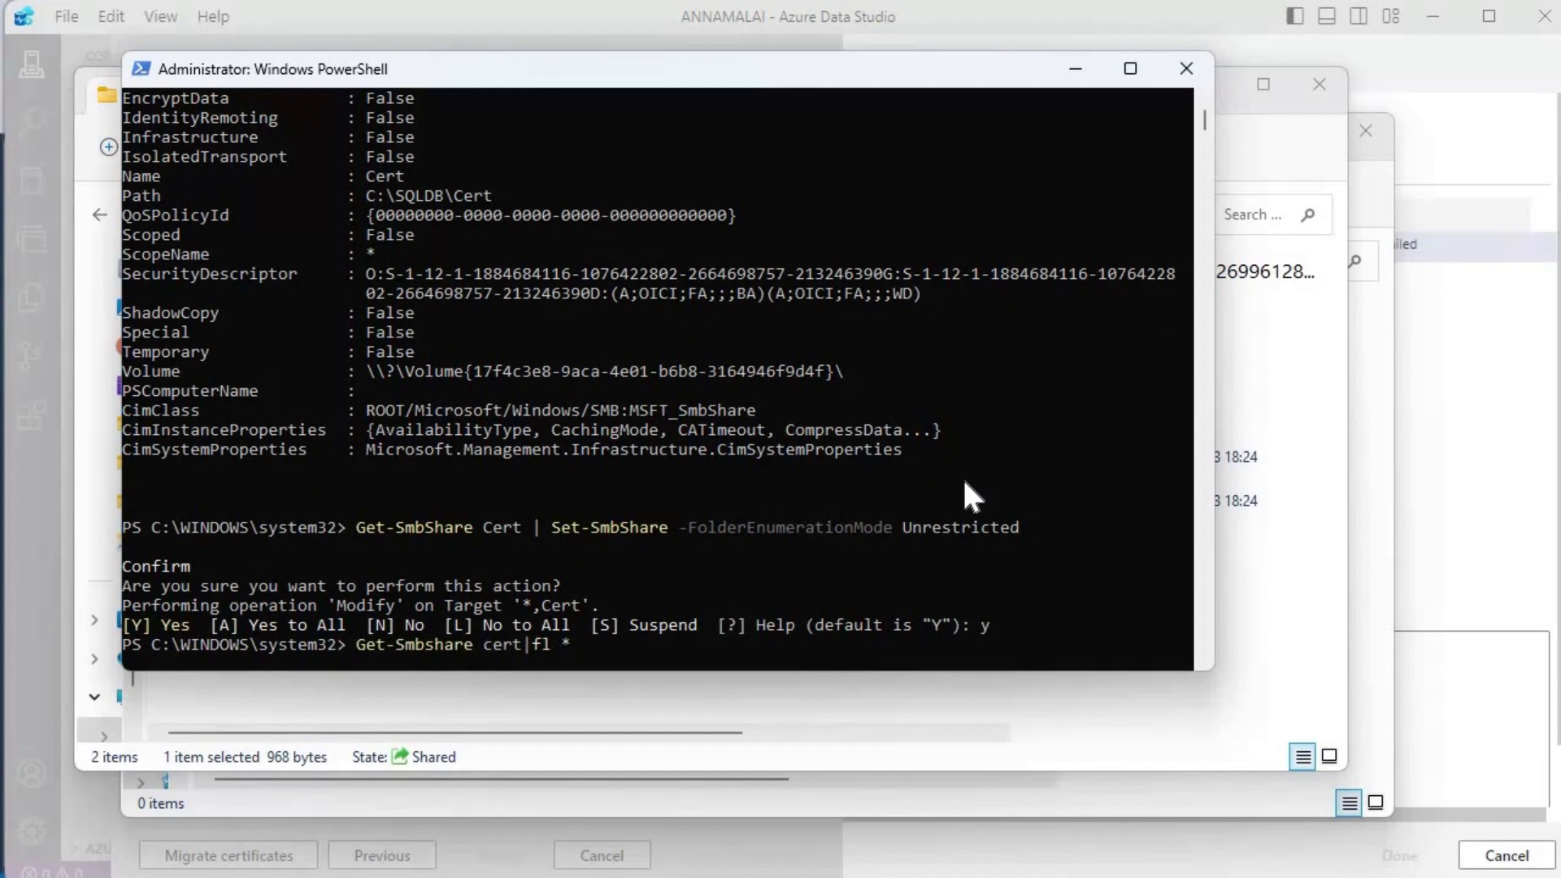
key(Return)
scroll(962, 476, up, 5)
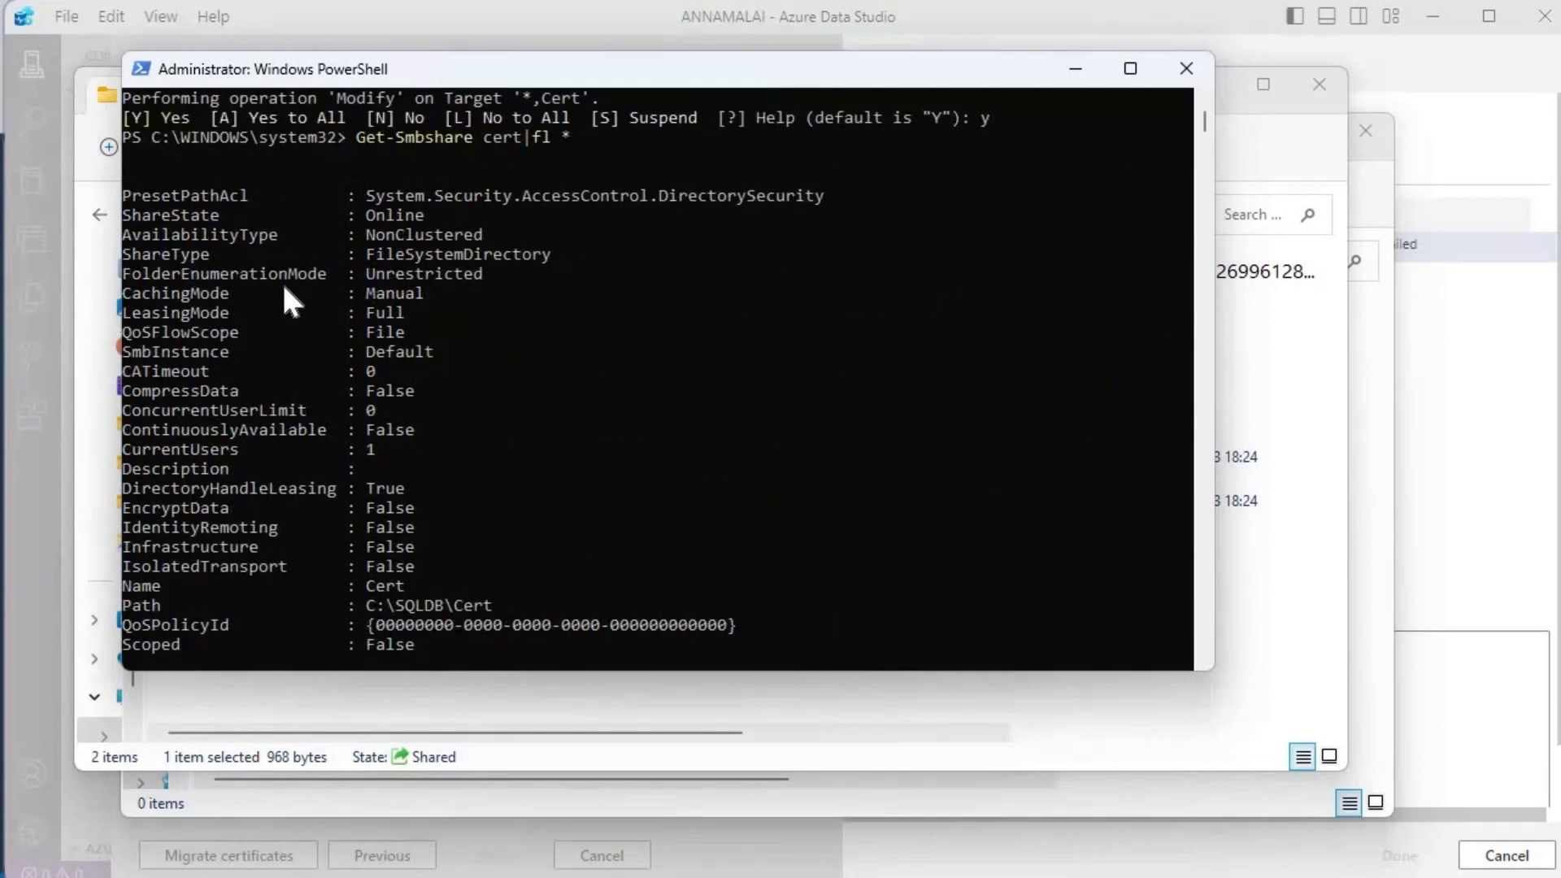
click(1071, 68)
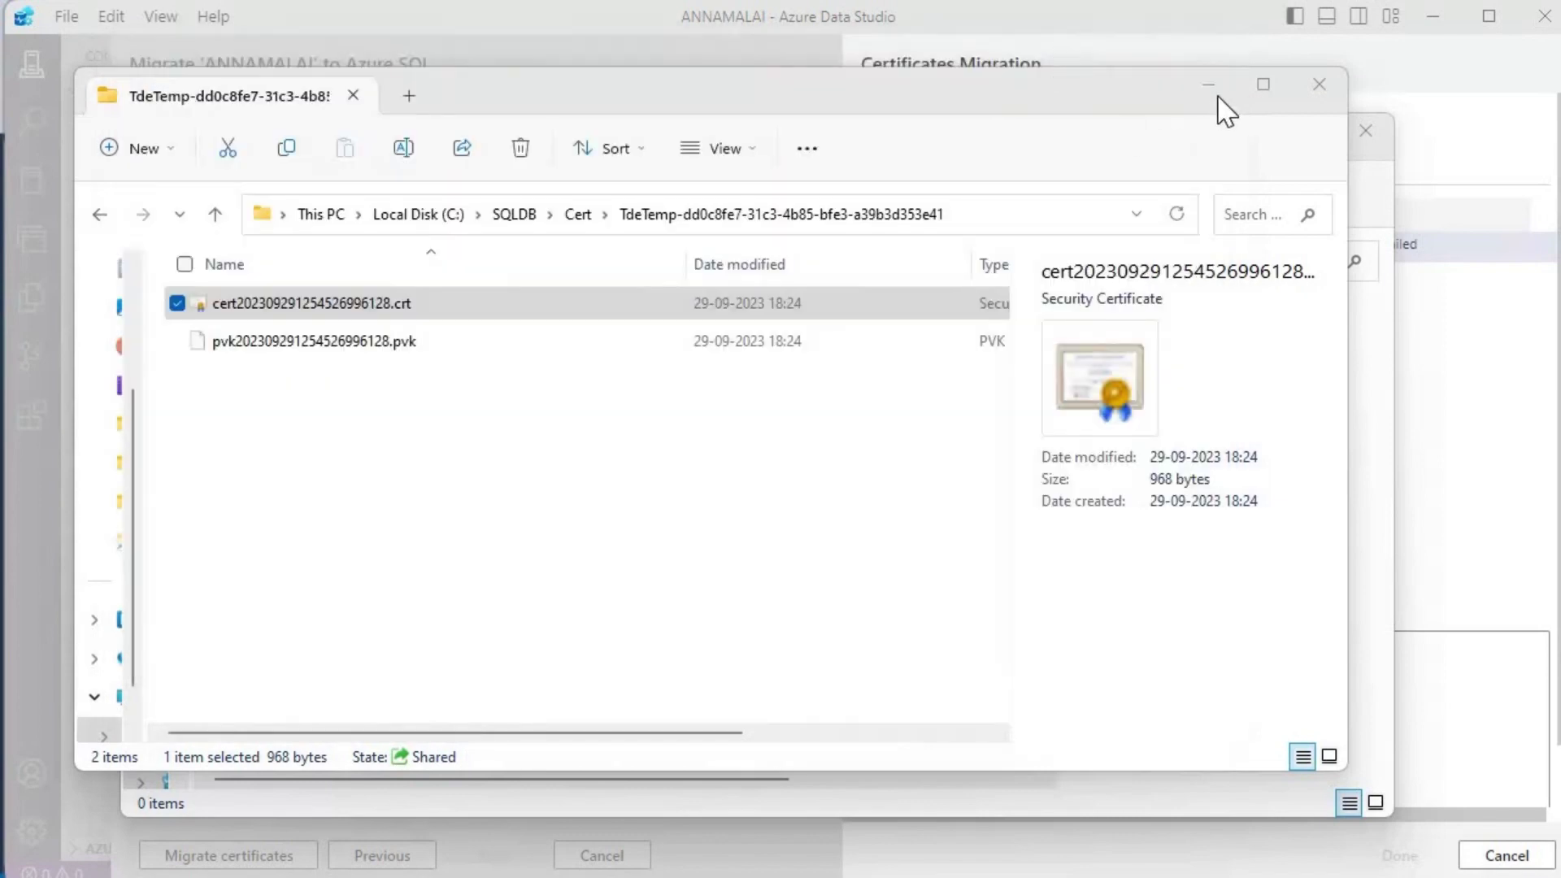
Return to Azure Data Studio, retry the certificate migration for jbdb and view its status details.
right_click(409, 449)
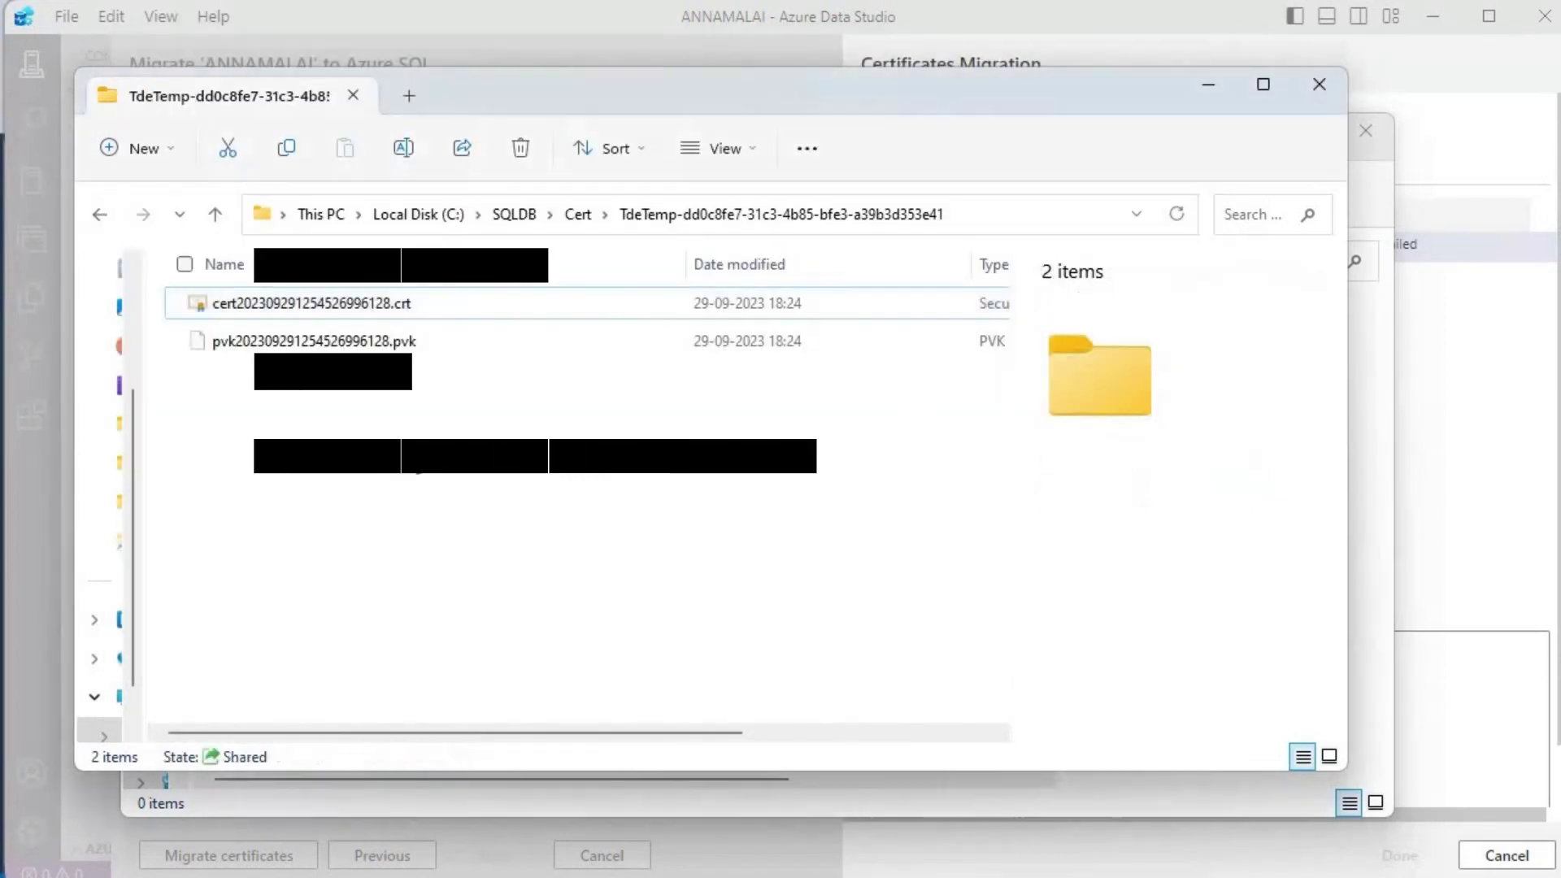
key(Escape)
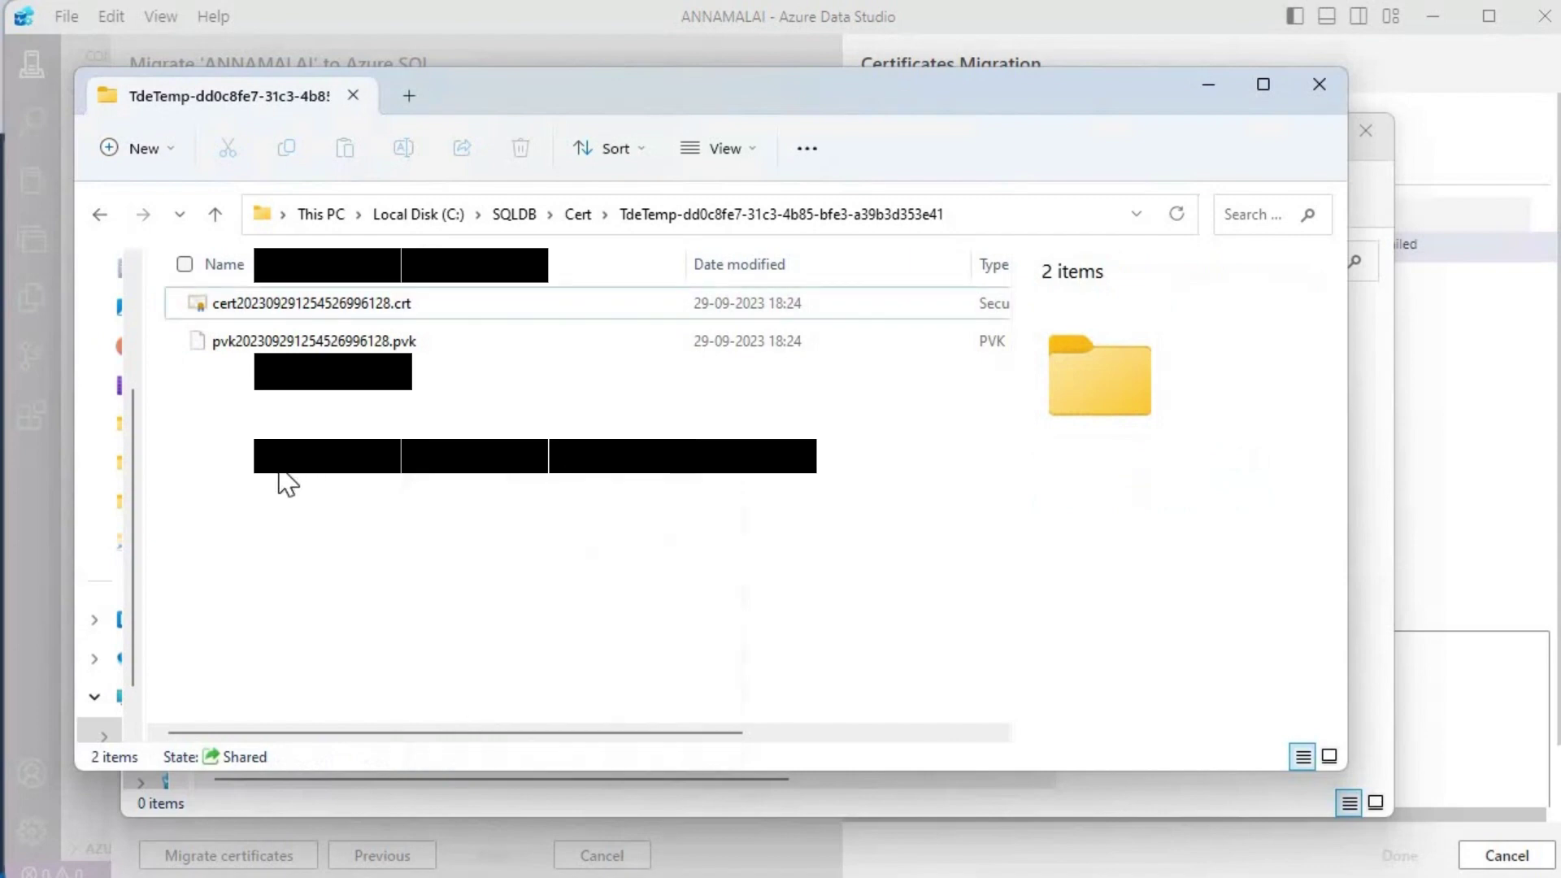
click(1208, 85)
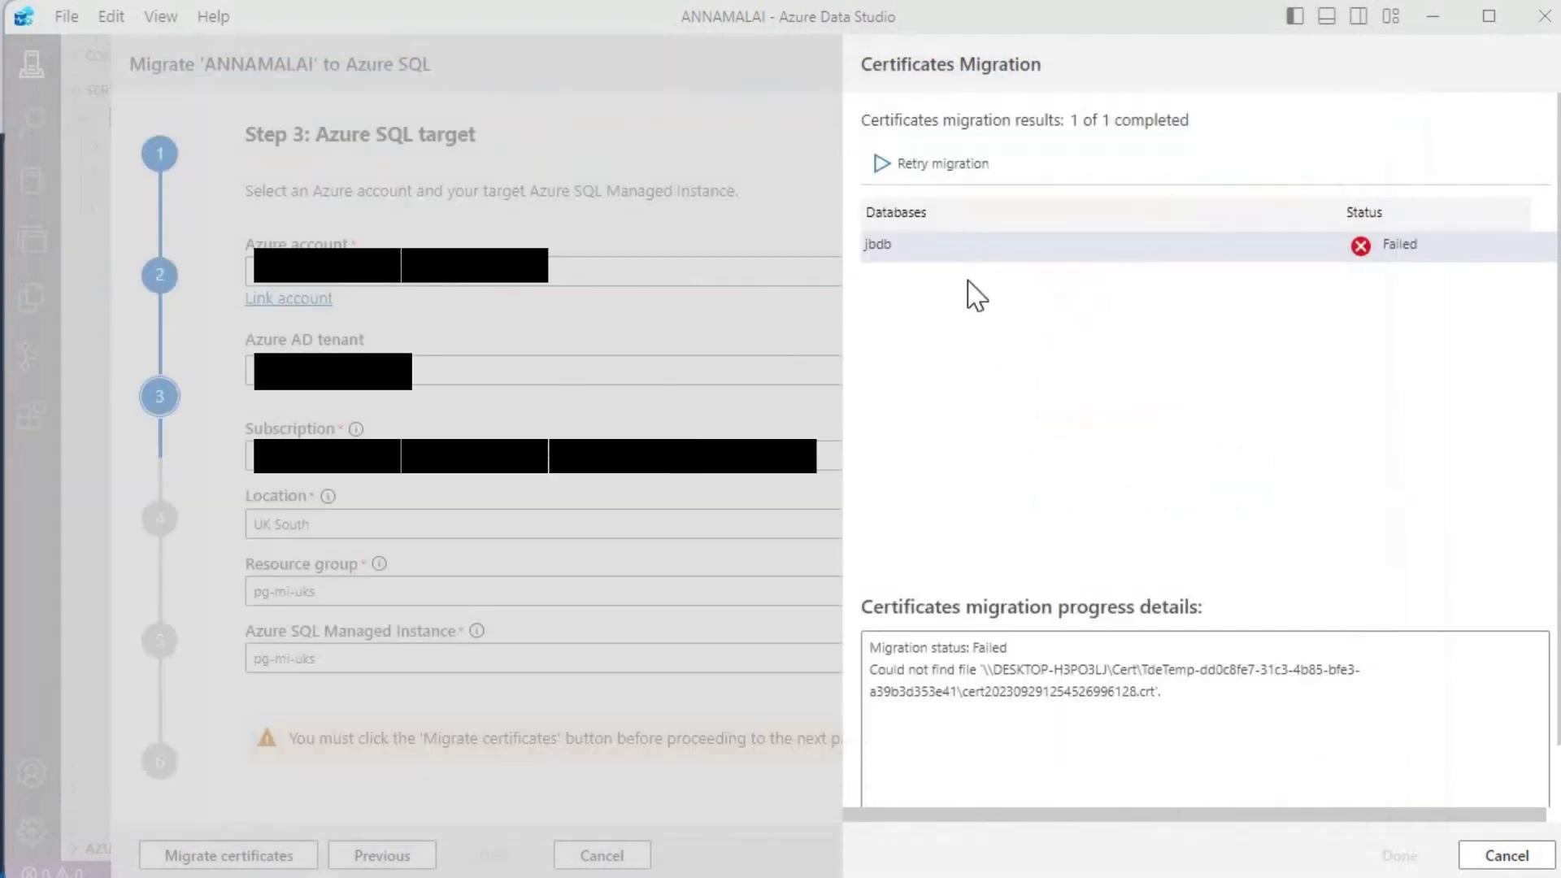
click(912, 167)
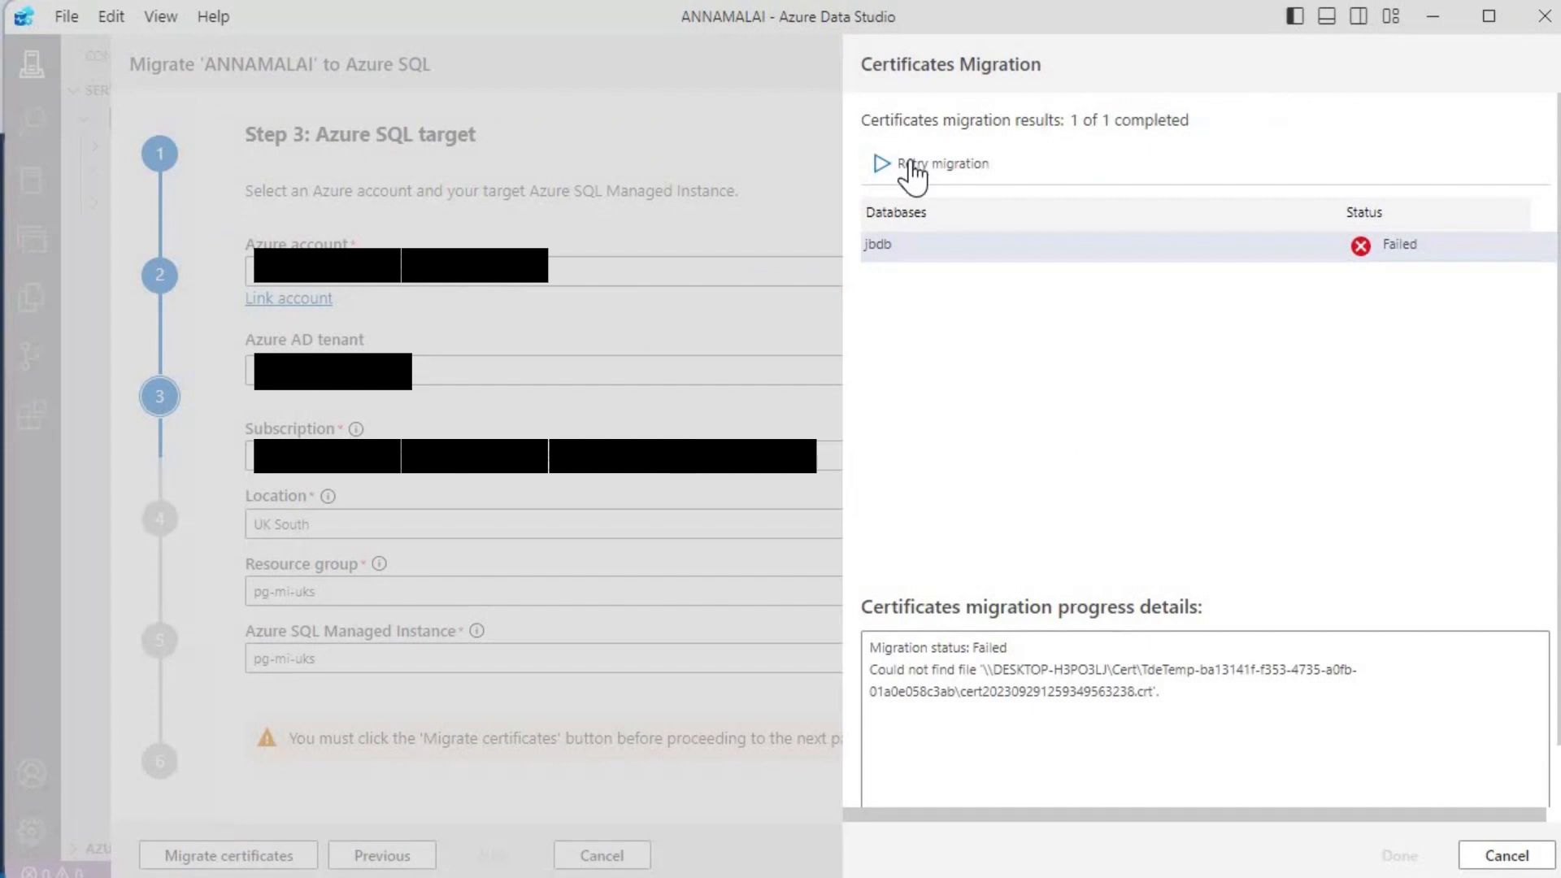
click(959, 267)
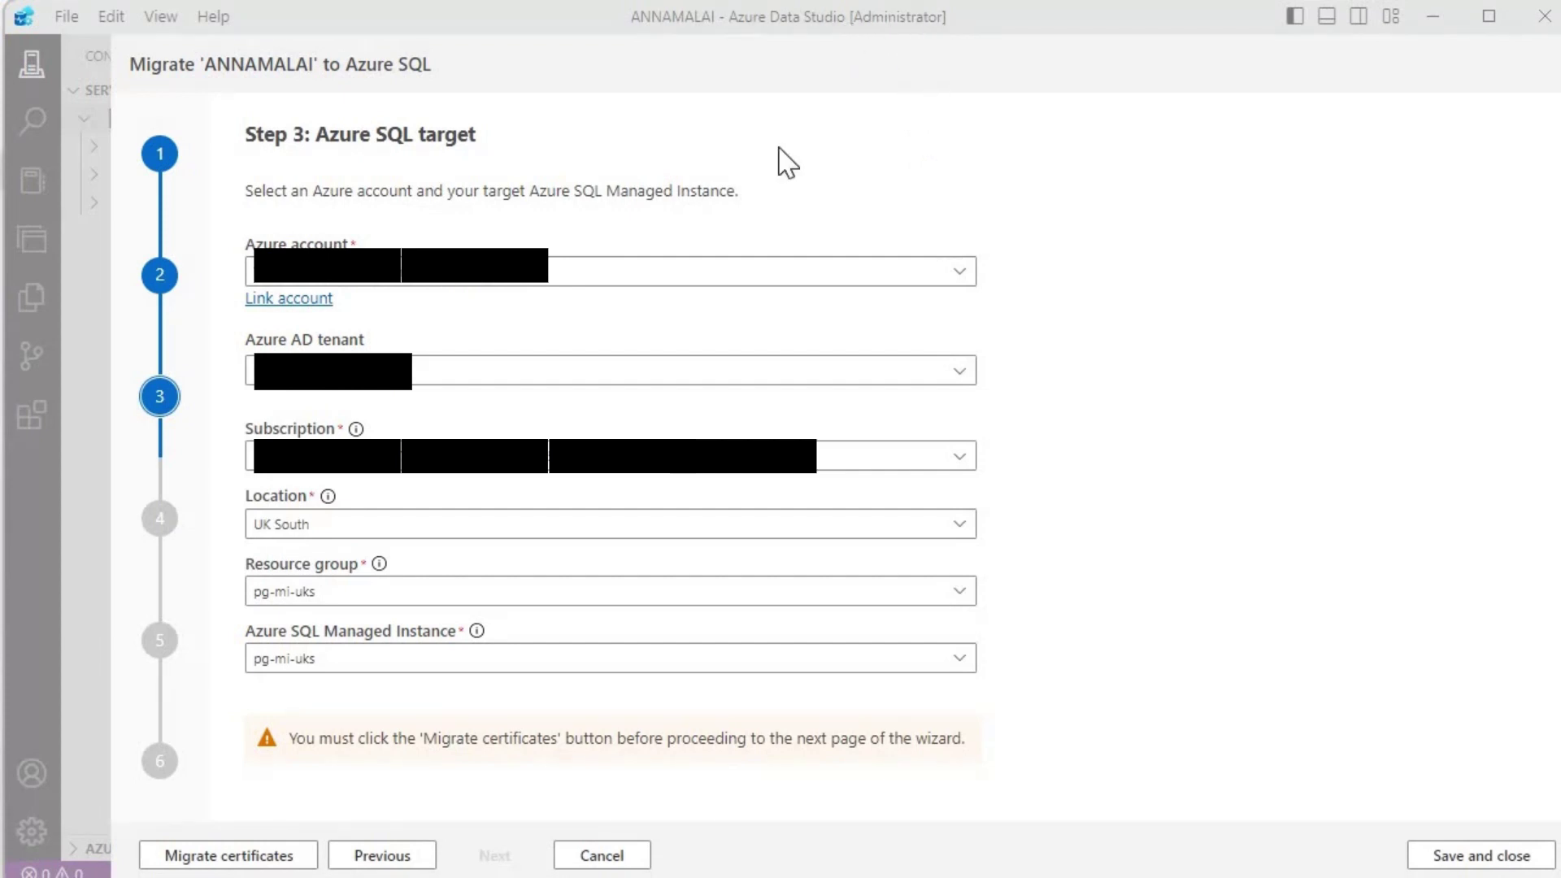
Migrate jbdb's certificates from the administrator session, finish the certificate migration and proceed to the Azure Database Migration Service settings.
click(286, 857)
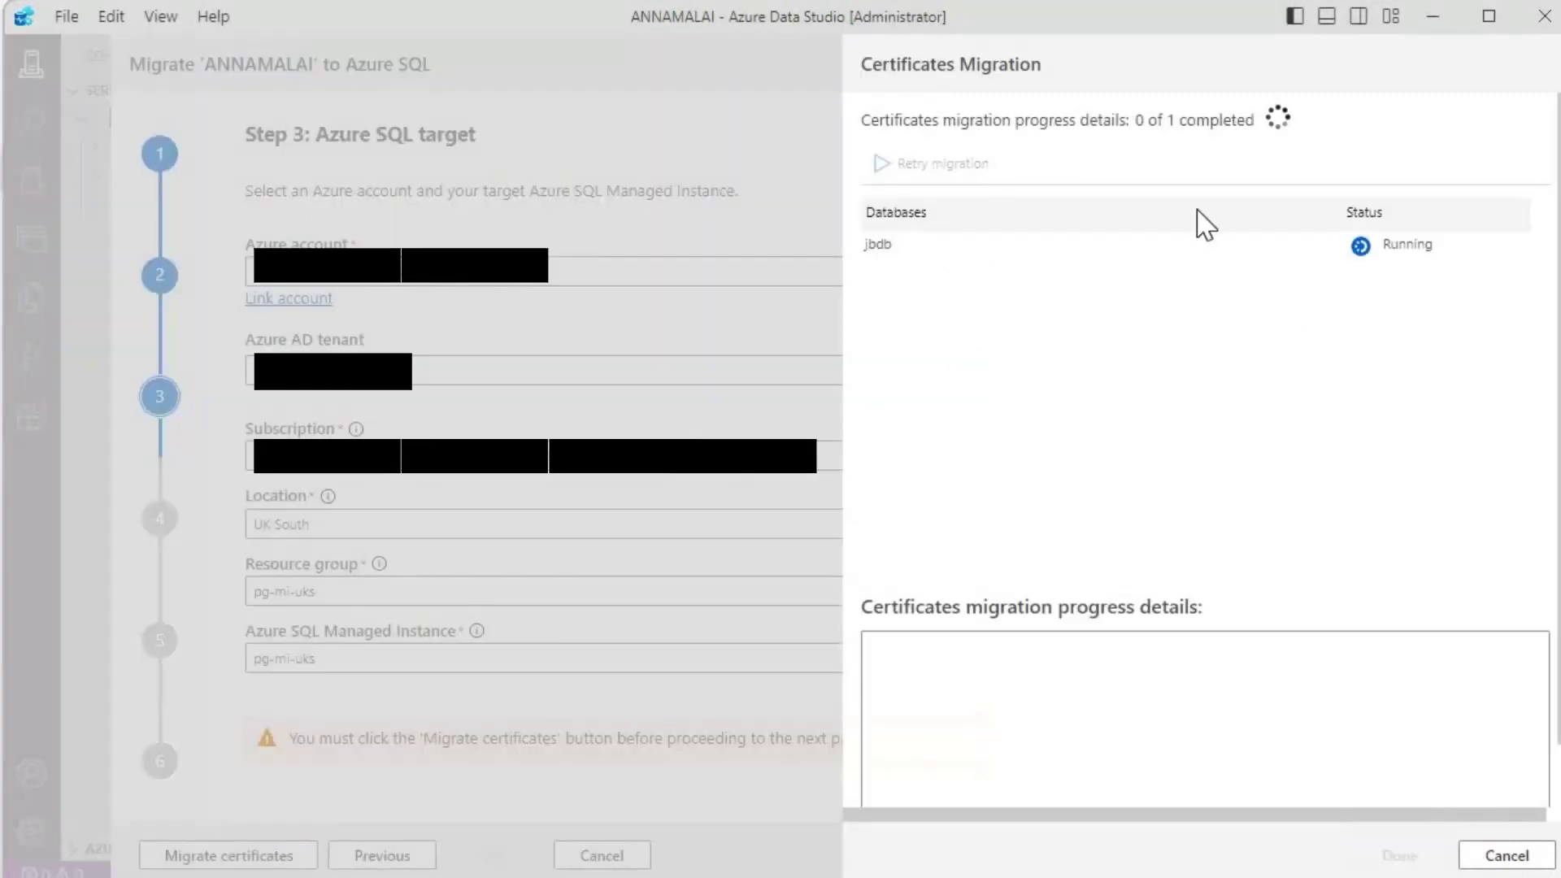
click(981, 247)
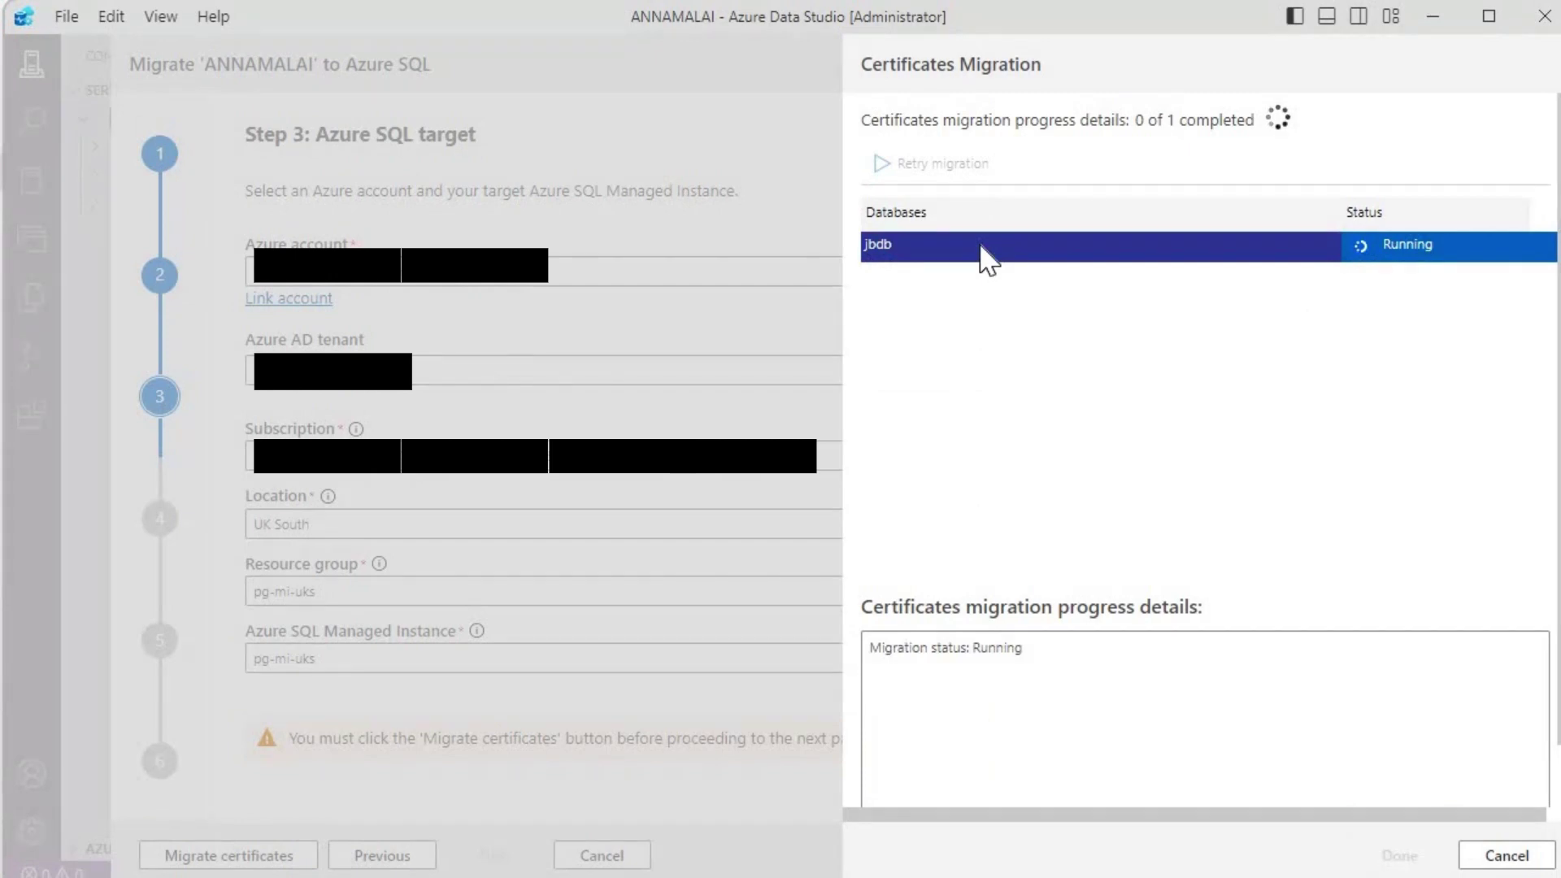
click(980, 247)
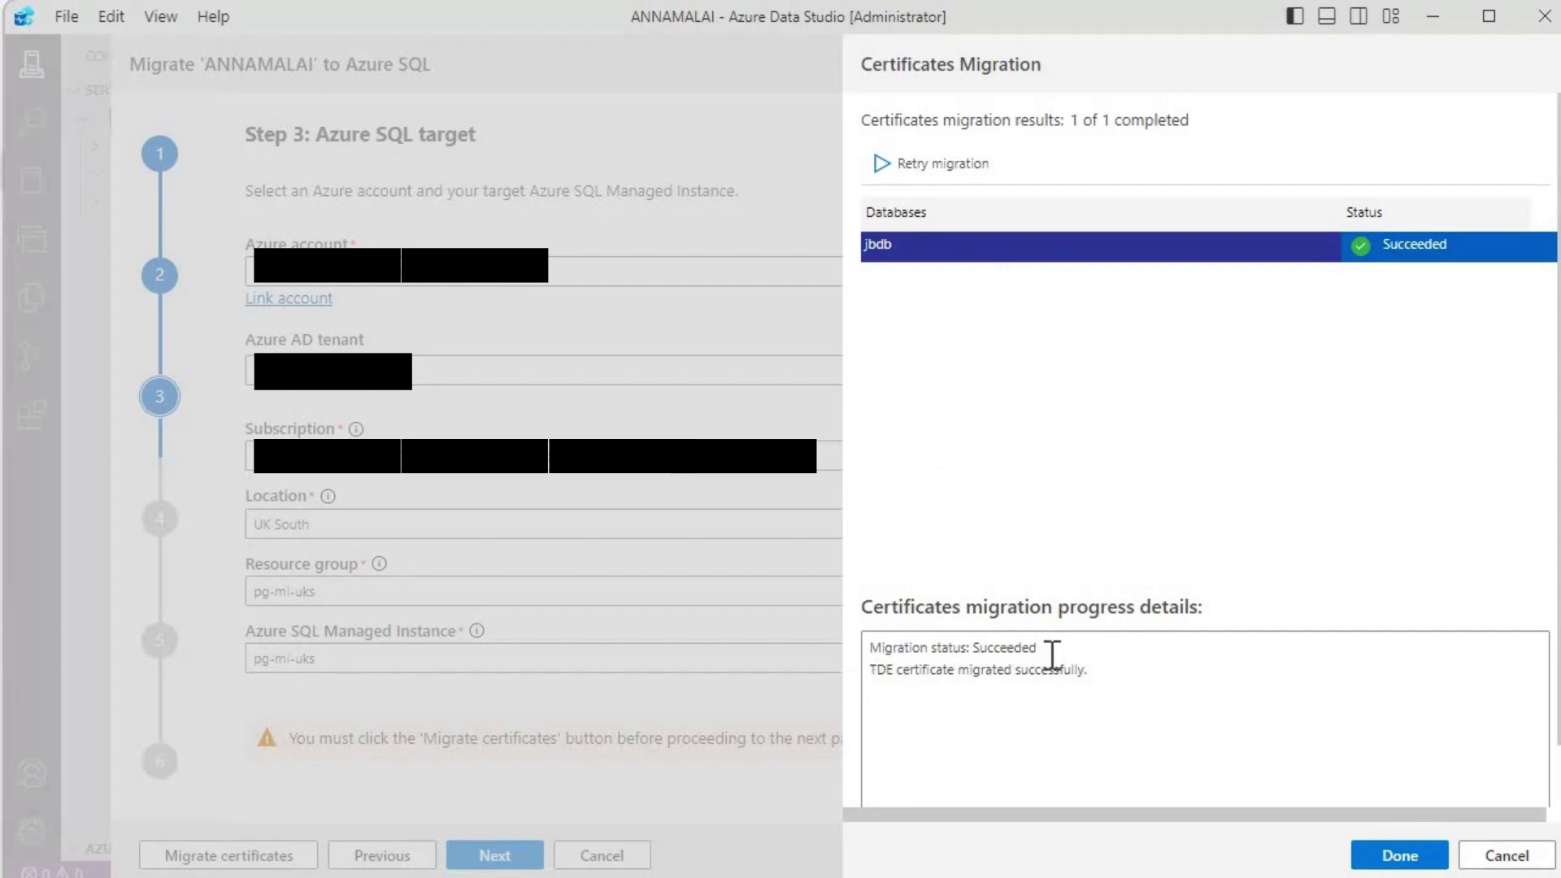
click(1398, 855)
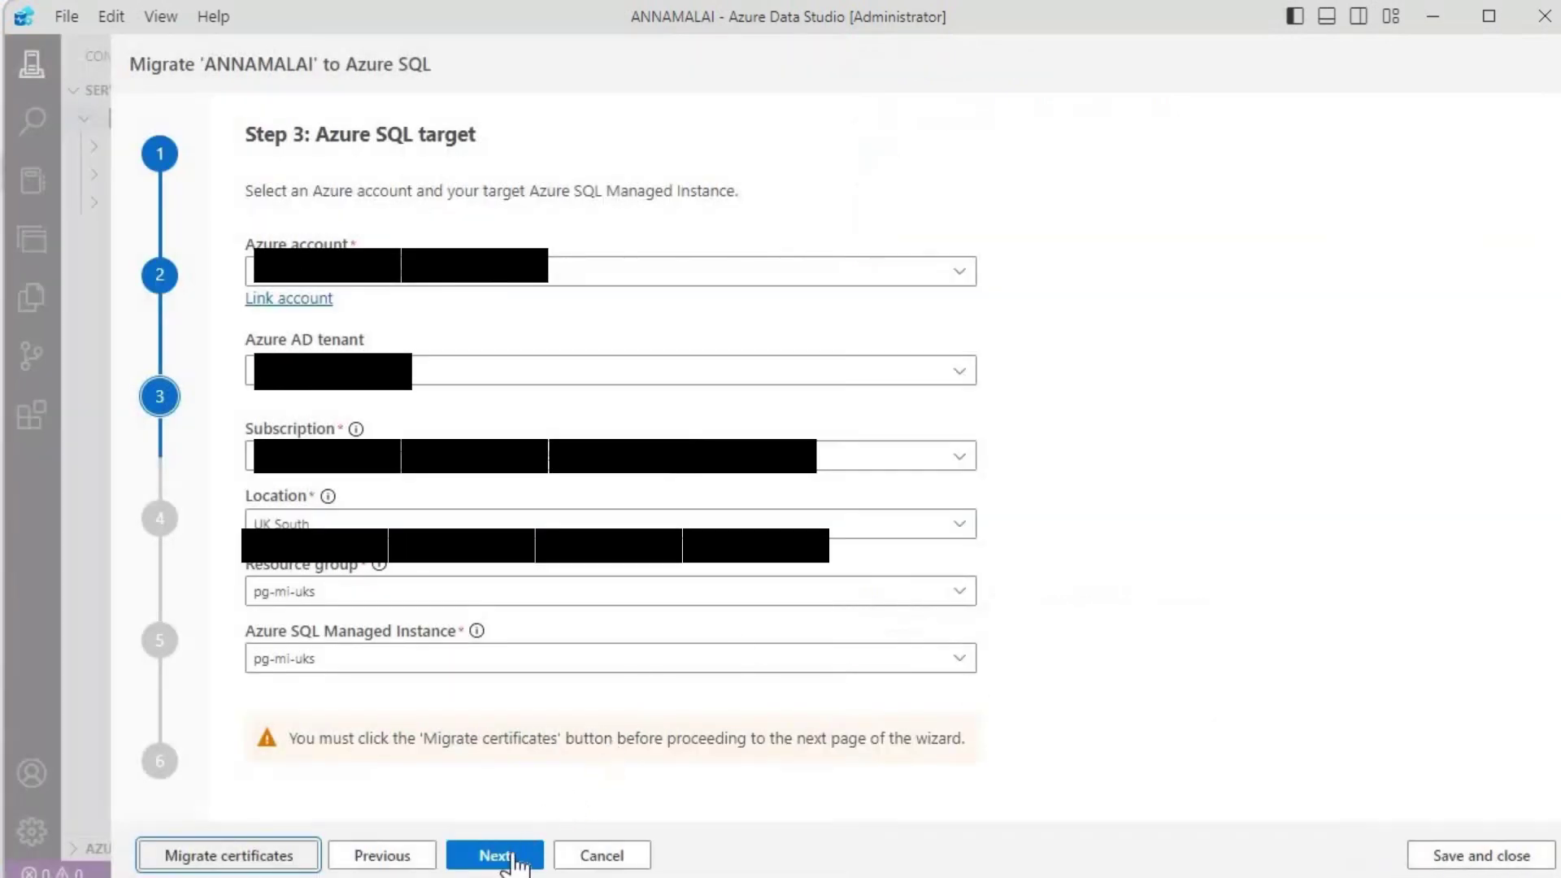
click(509, 861)
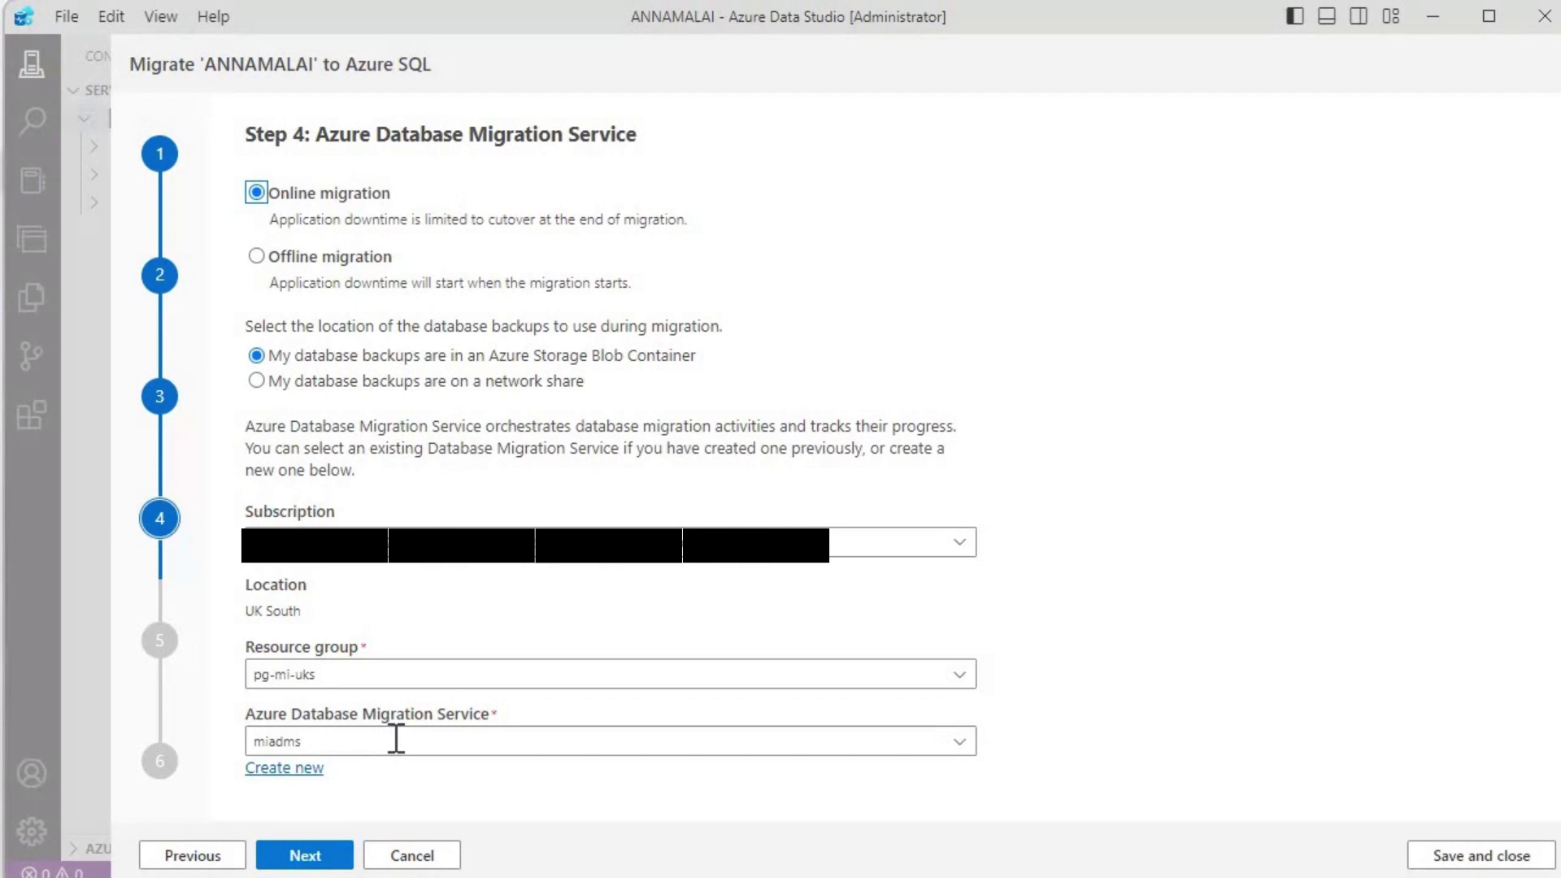
Choose offline migration, use jbdb_29Dep2023.bak from the mimigration container in dbarchivalsas as the backup source, and start the jbdb migration.
click(348, 266)
click(305, 855)
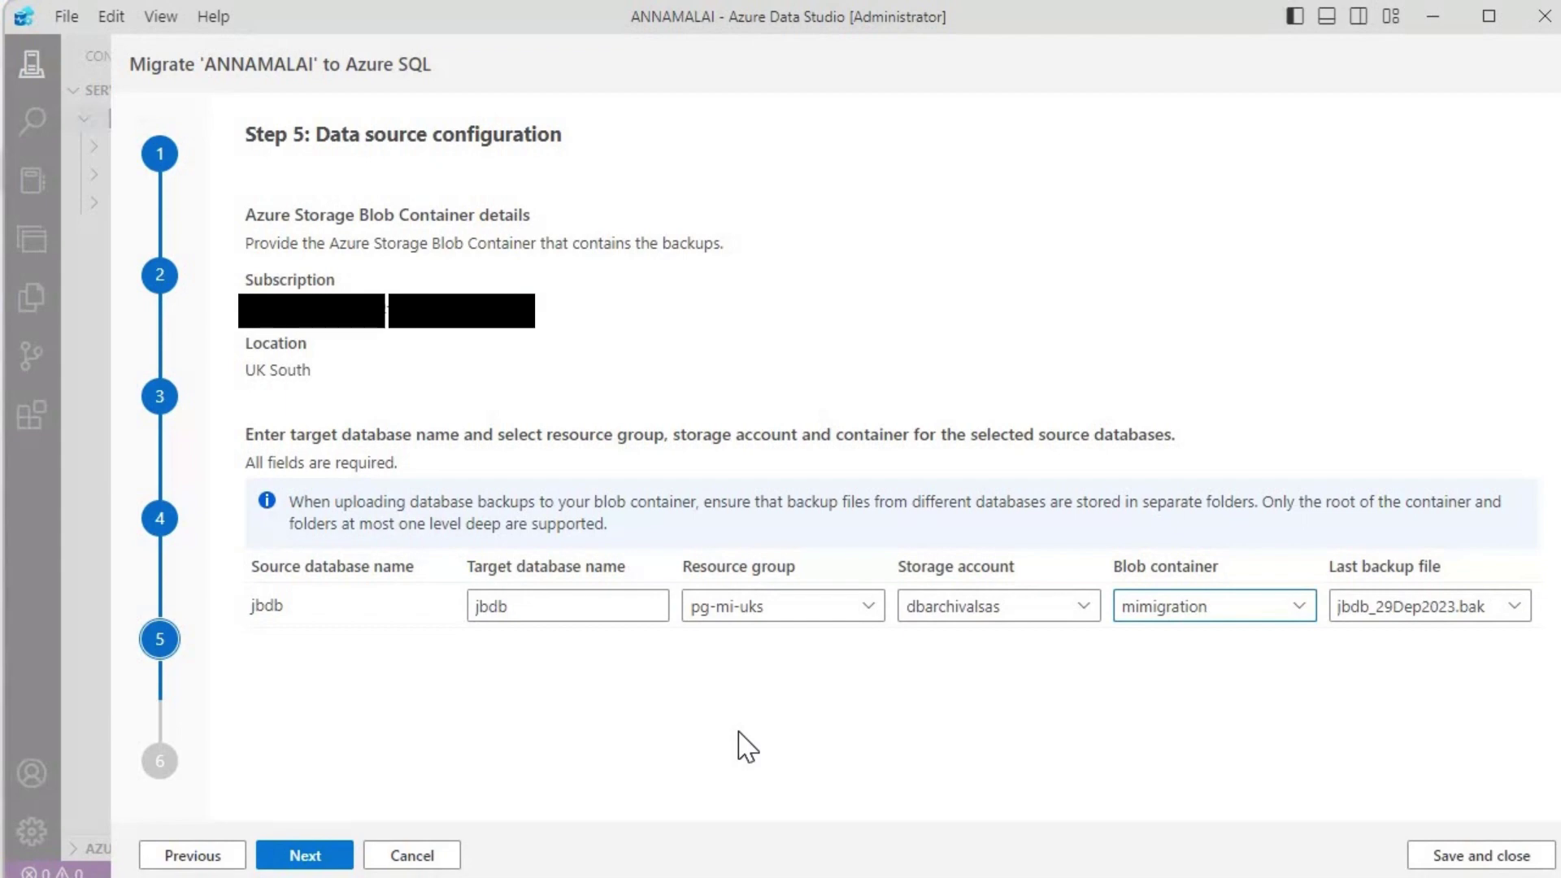
click(306, 854)
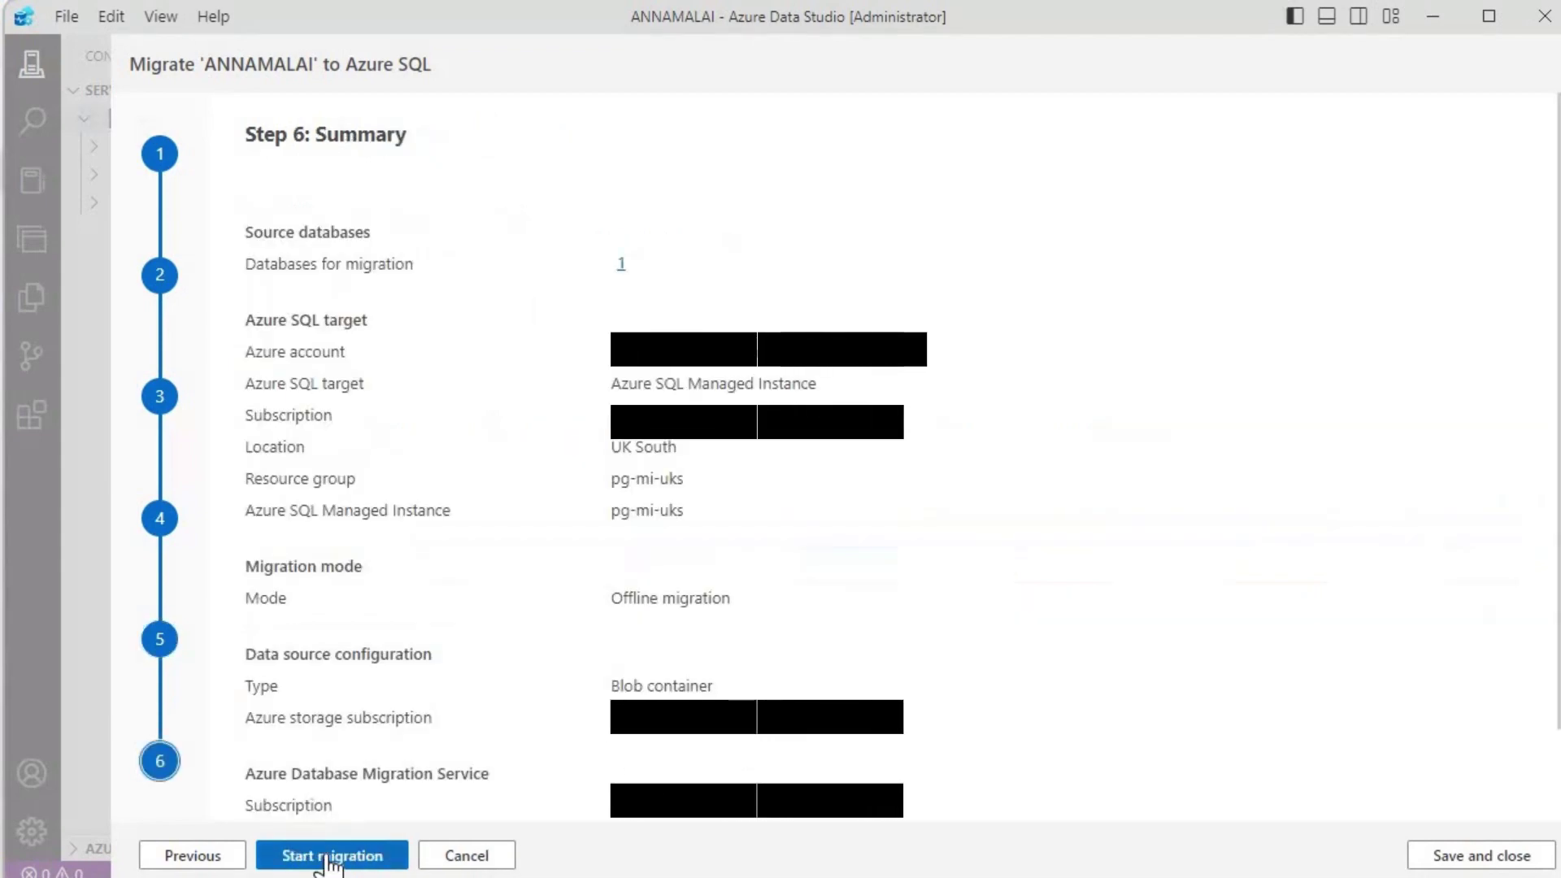
click(329, 855)
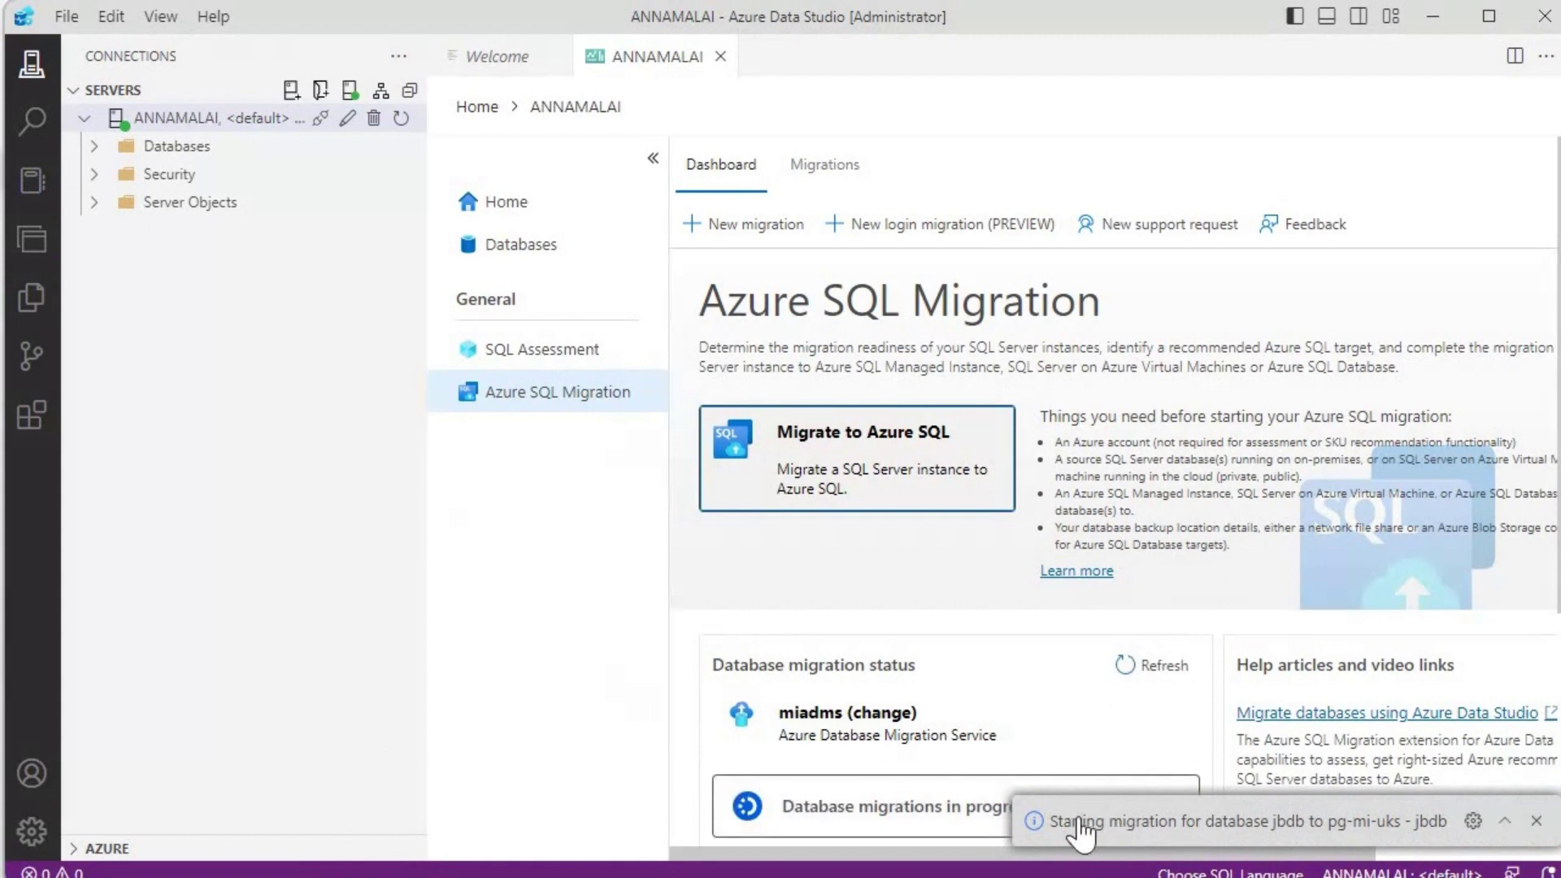
Collapse the dashboard's navigation pane, refresh the database migration status and list the migrations in progress.
click(652, 159)
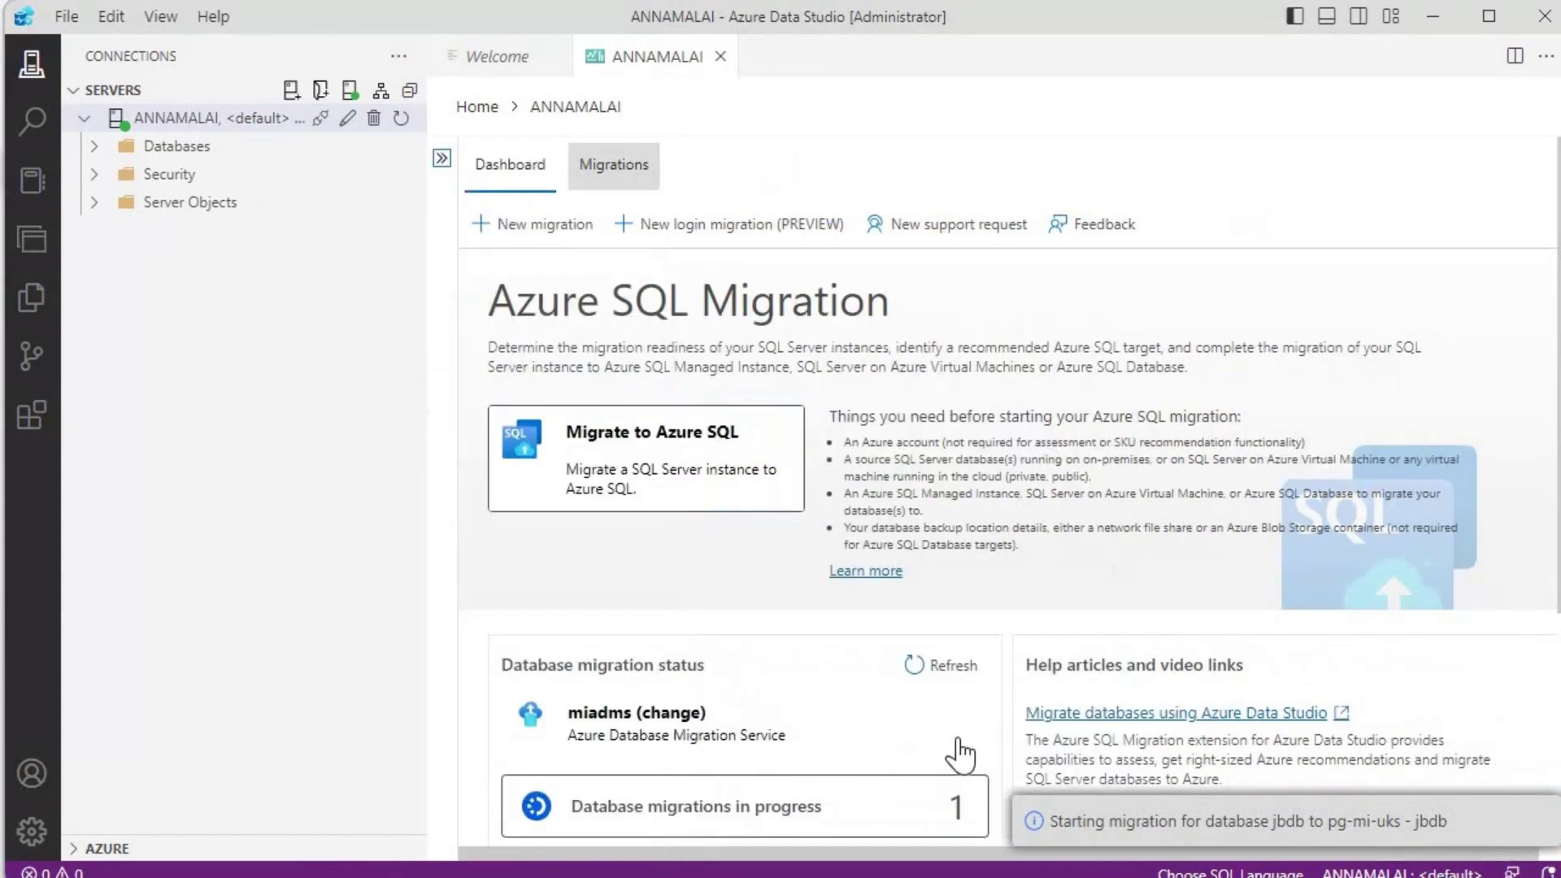
click(948, 665)
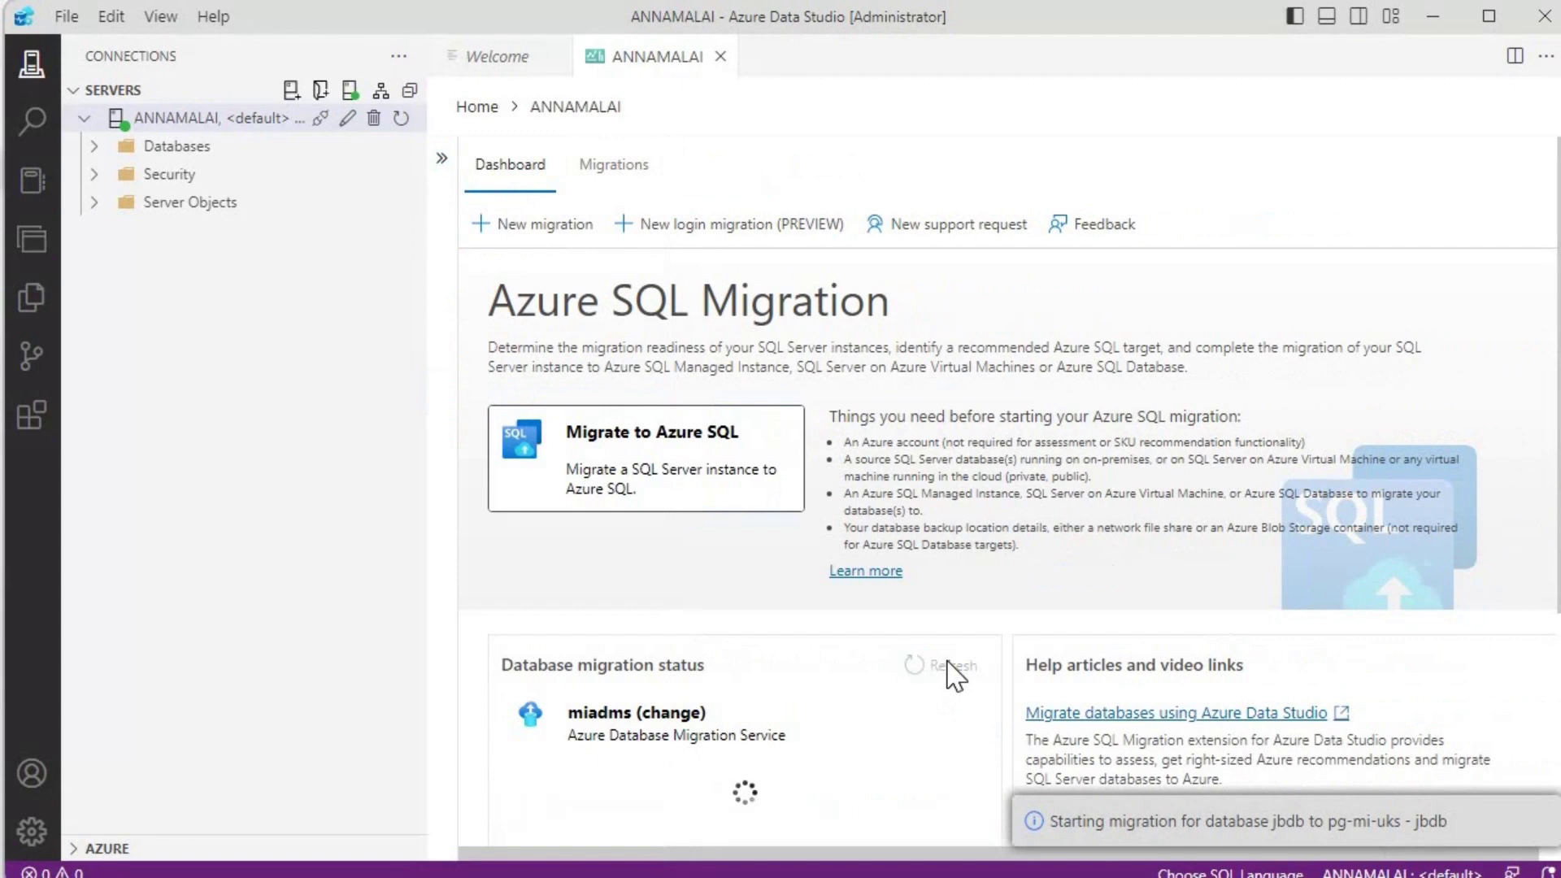
scroll(948, 667, down, 4)
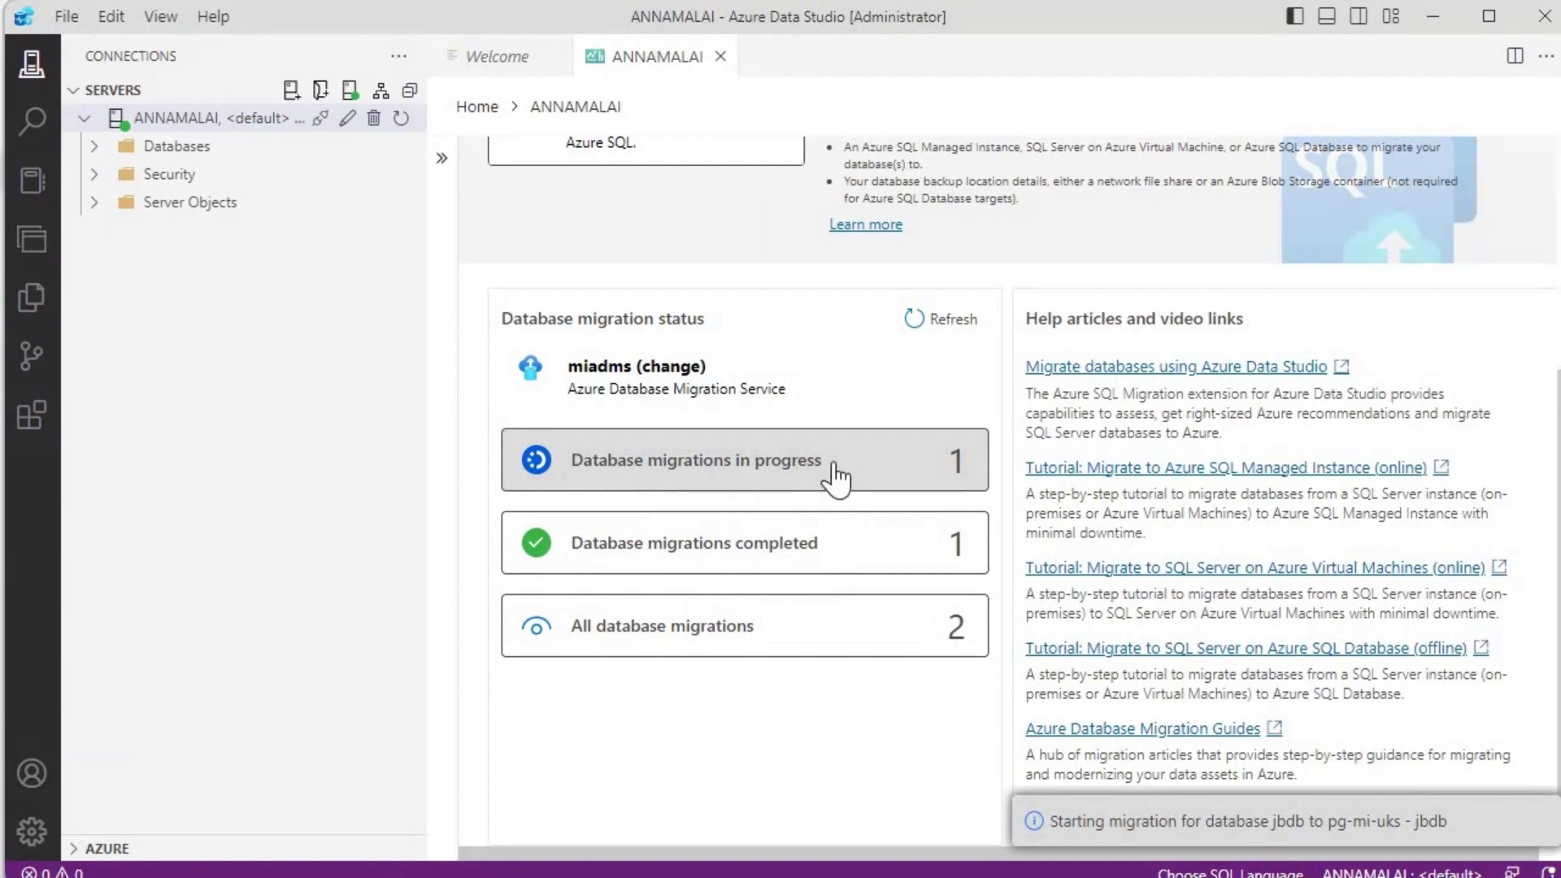
click(867, 479)
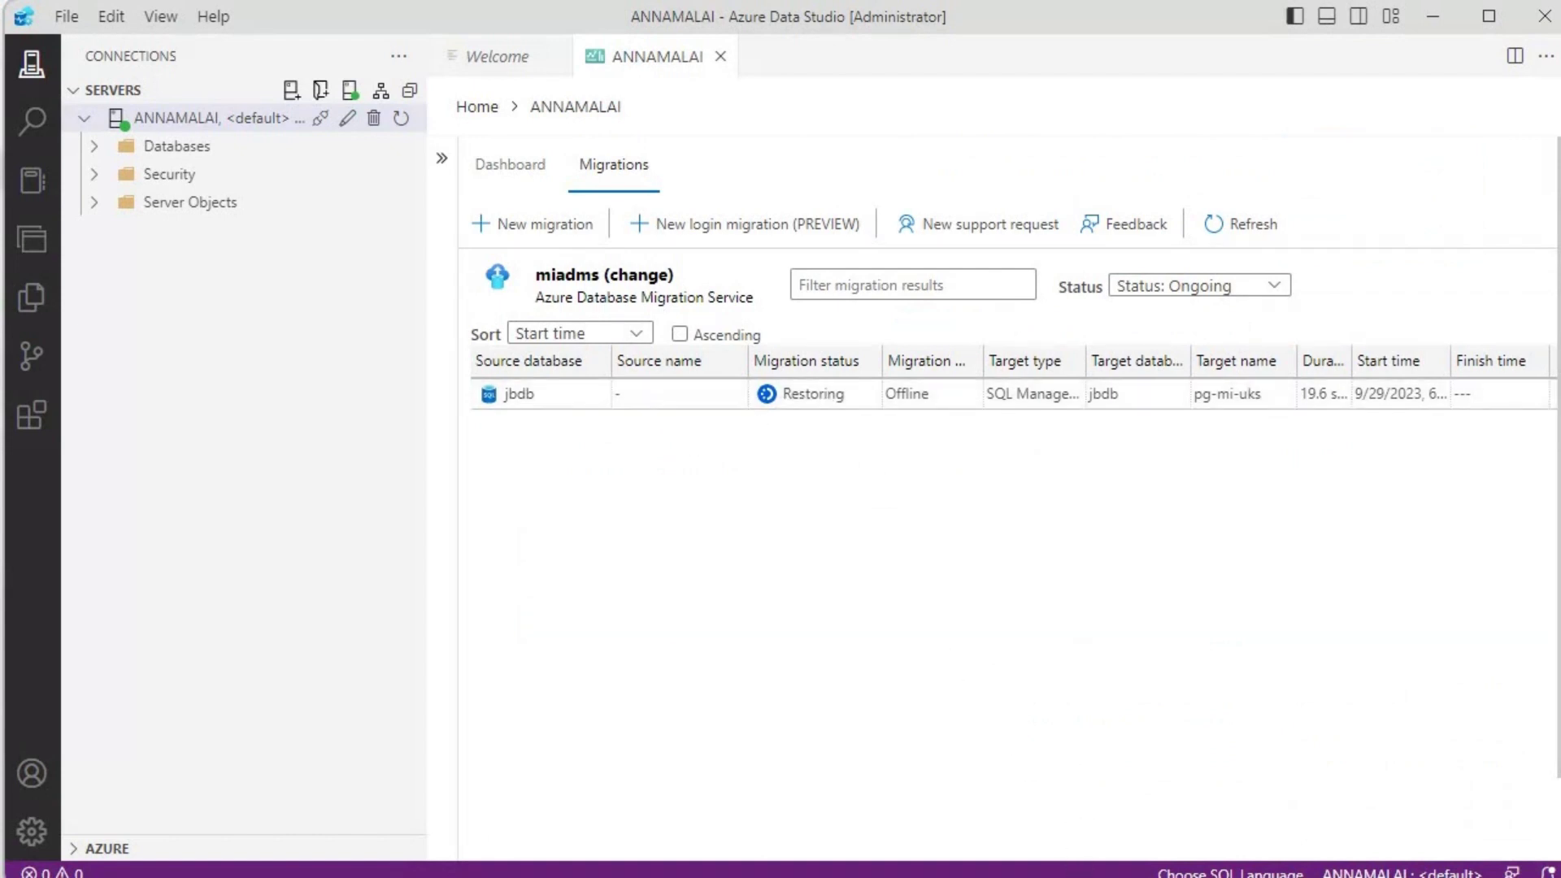
Switch to SQL Server Management Studio and refresh the managed instance's Databases folder to check on jbdb.
click(1059, 873)
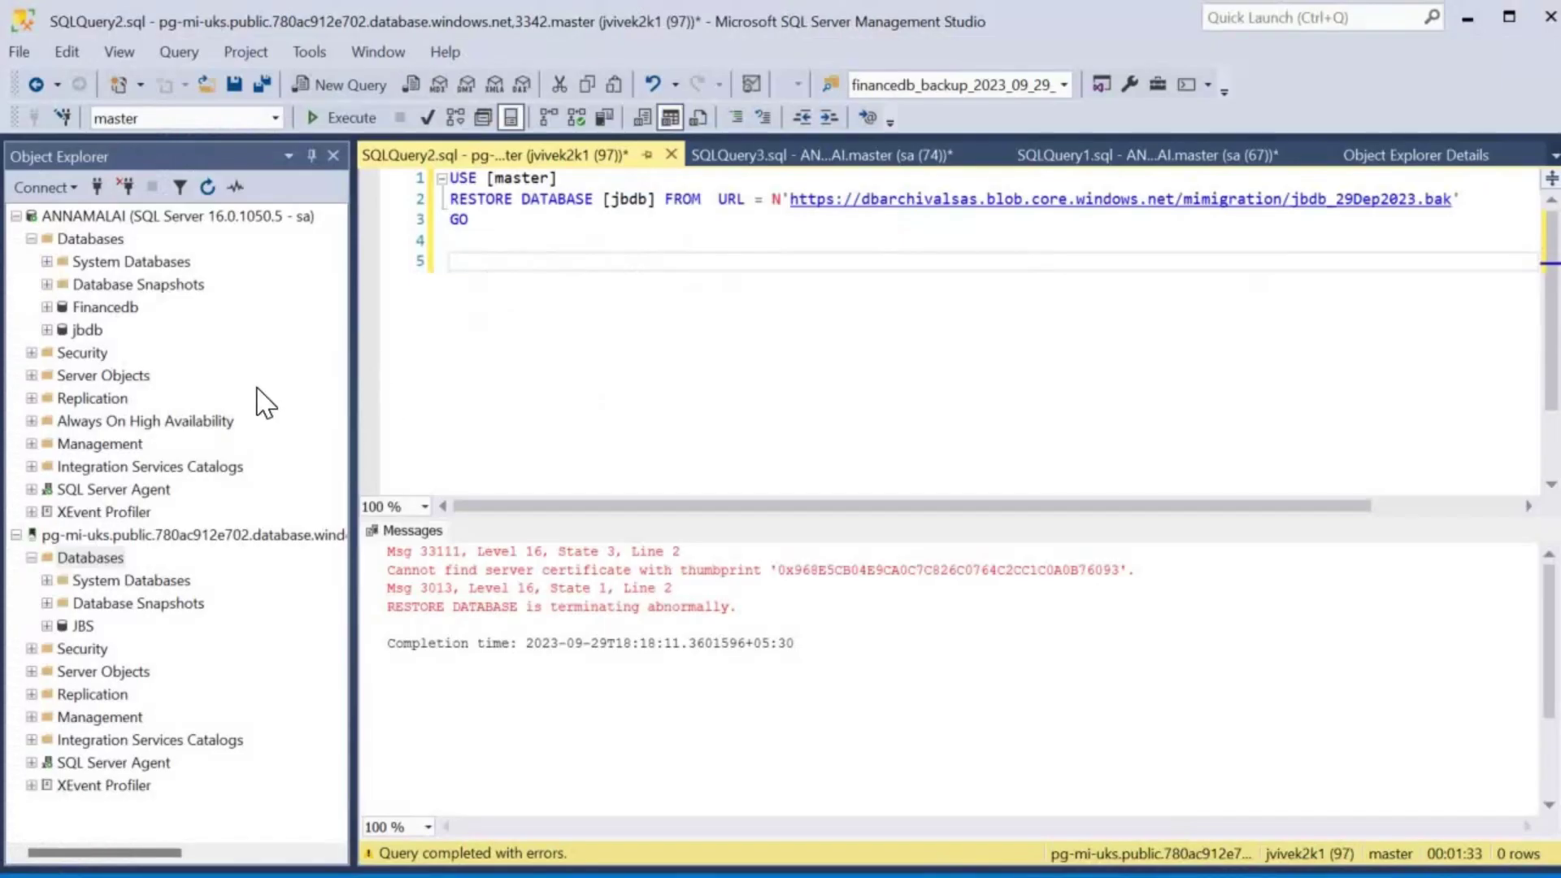
right_click(103, 561)
click(236, 739)
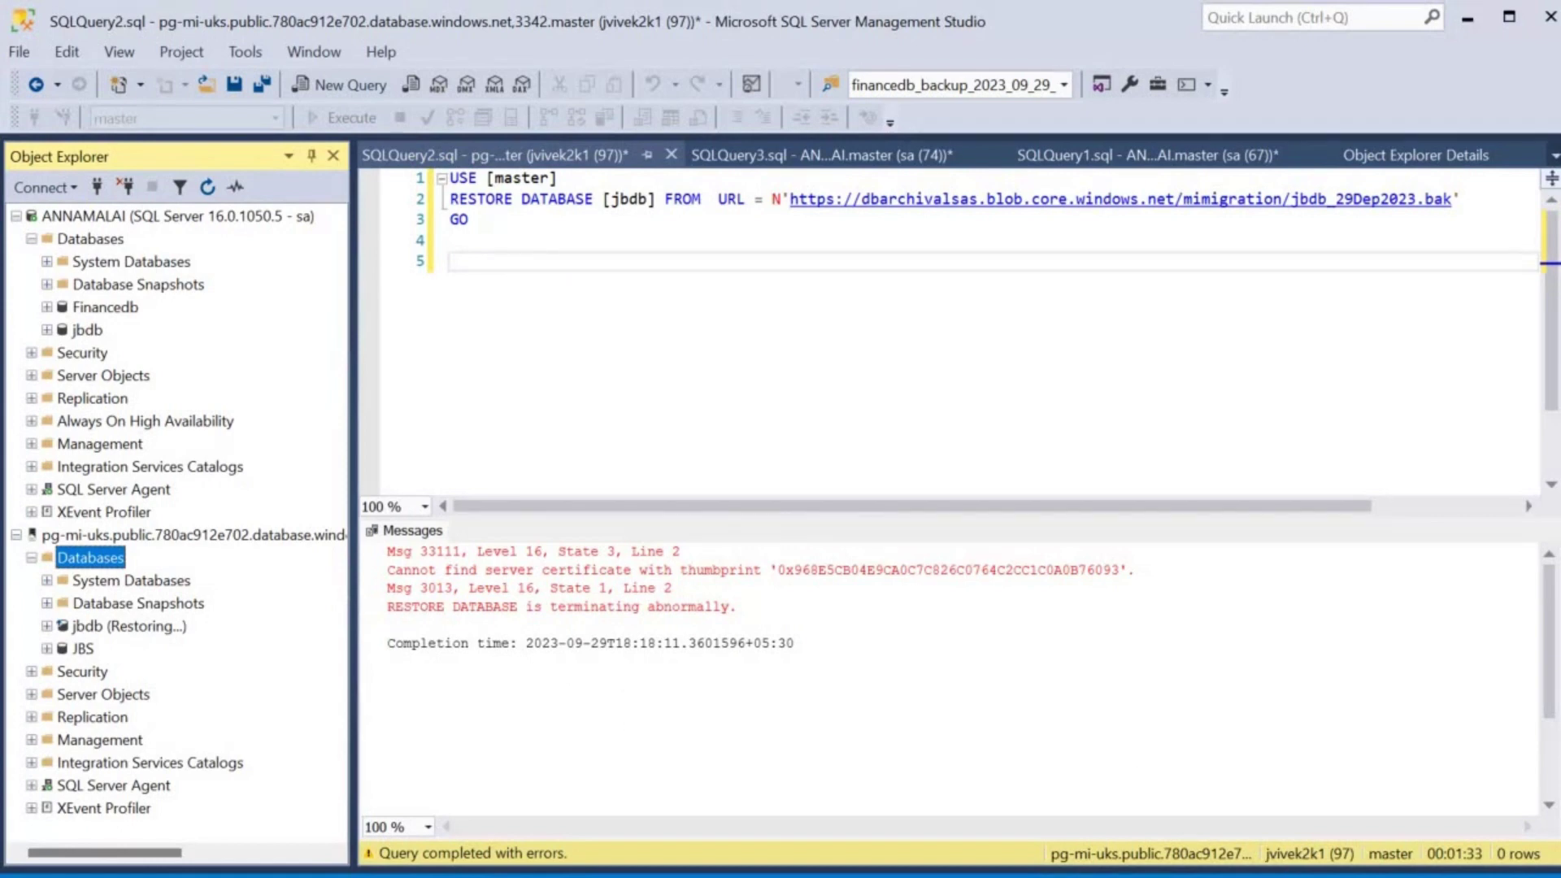
Return to Azure Data Studio and refresh both the ongoing migrations list and the dashboard's database migration status.
key(alt+Tab)
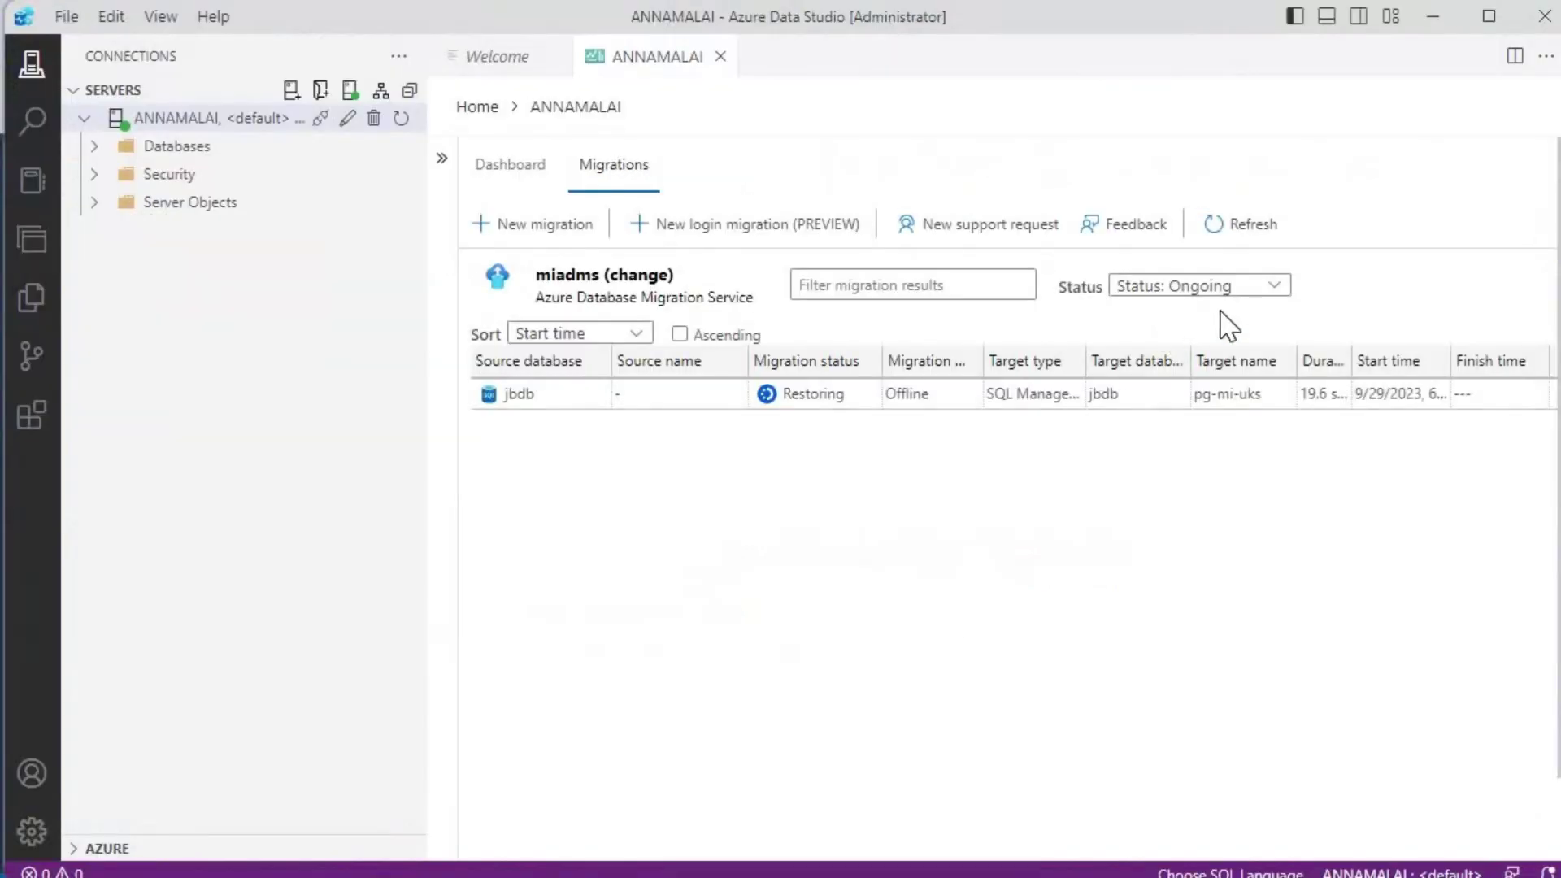
click(1245, 238)
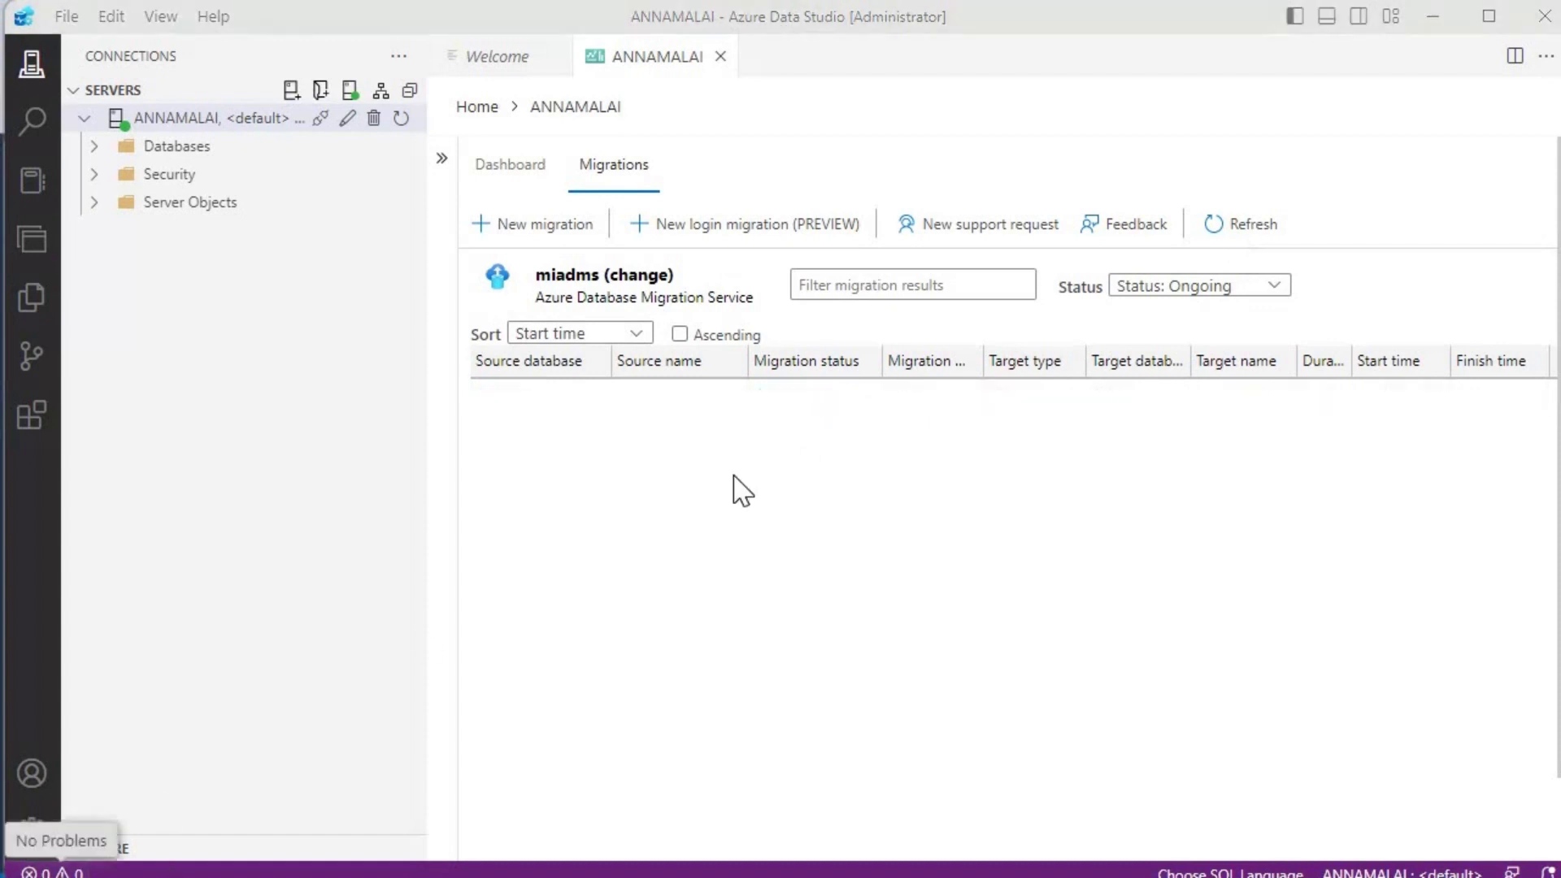
click(1236, 229)
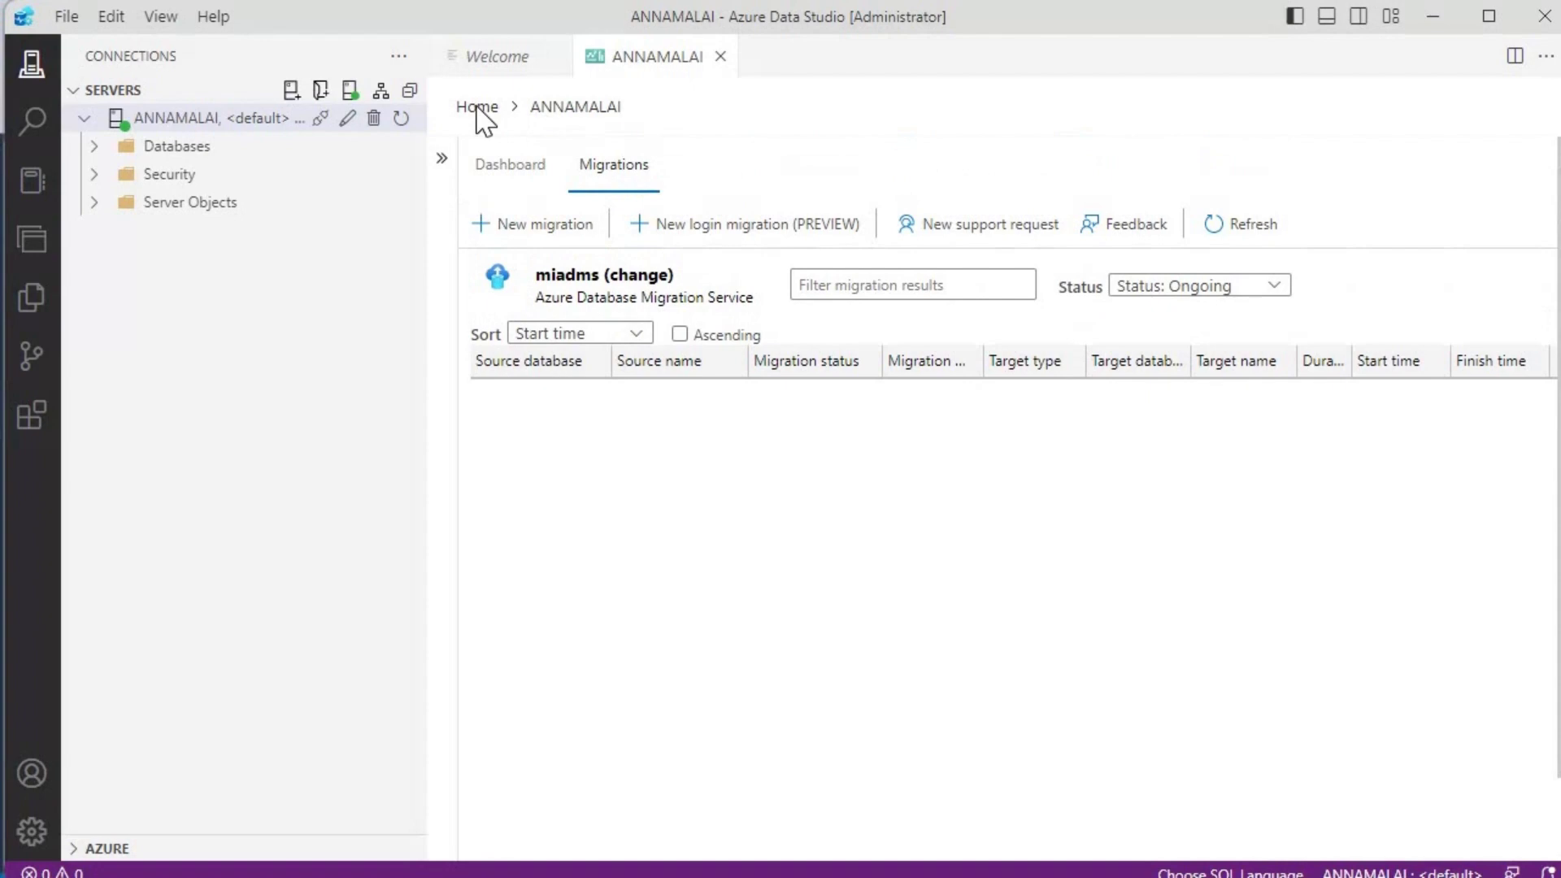
click(489, 165)
scroll(894, 407, down, 4)
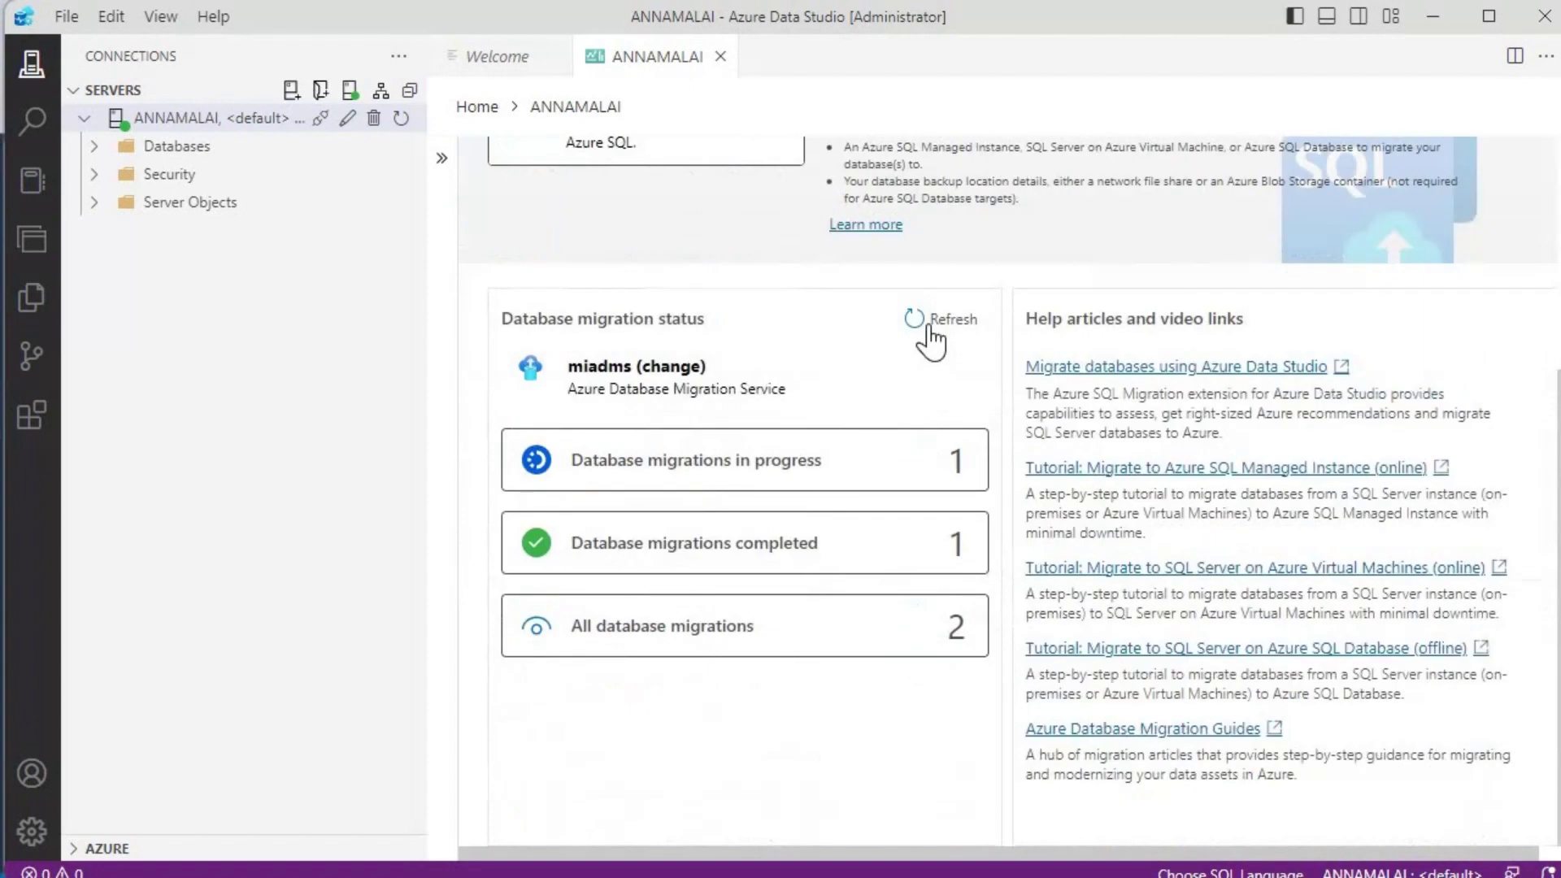
click(933, 323)
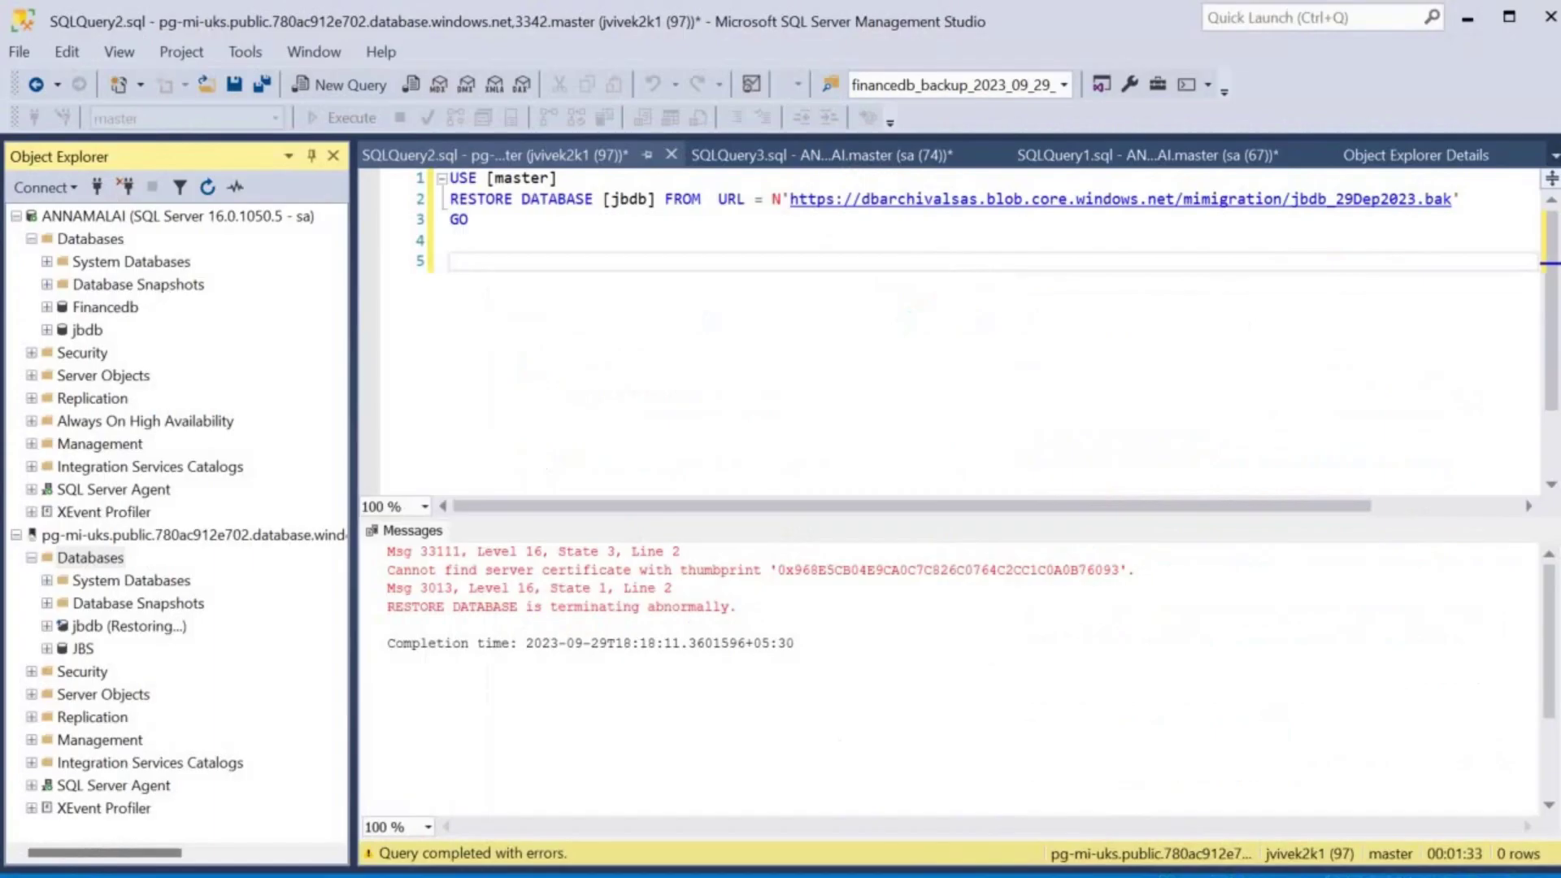
In SQL Server Management Studio, refresh the managed instance's Databases folder again to check the state of the restored jbdb.
click(90, 559)
right_click(90, 558)
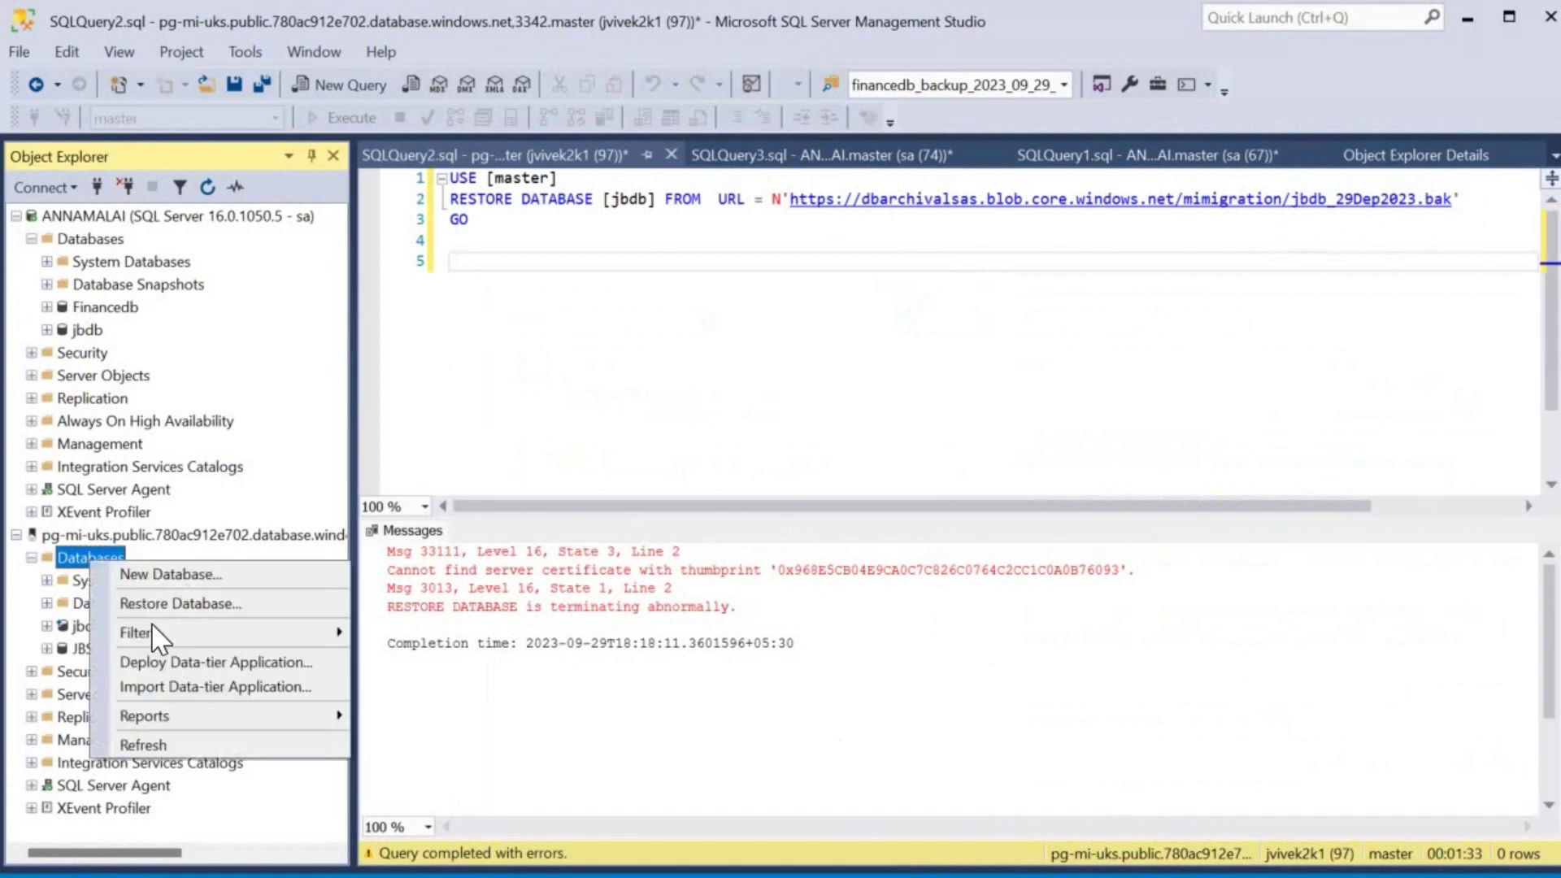
click(195, 740)
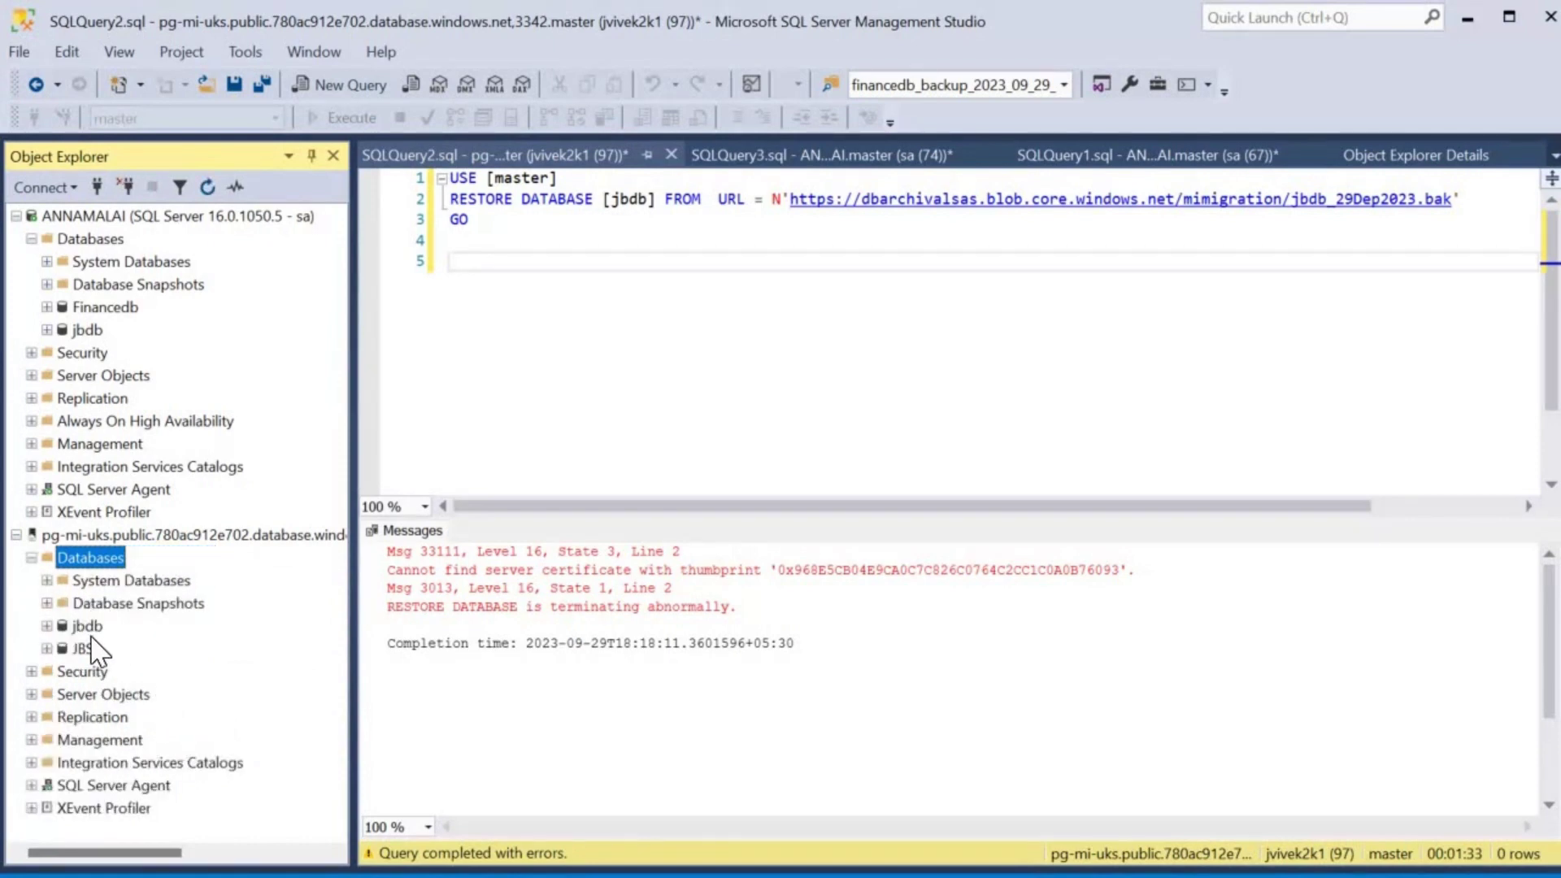
Copy the on-premises encryption-state query on sys.dm_database_encryption_keys into a new query for the managed instance and run it.
click(1103, 158)
click(881, 268)
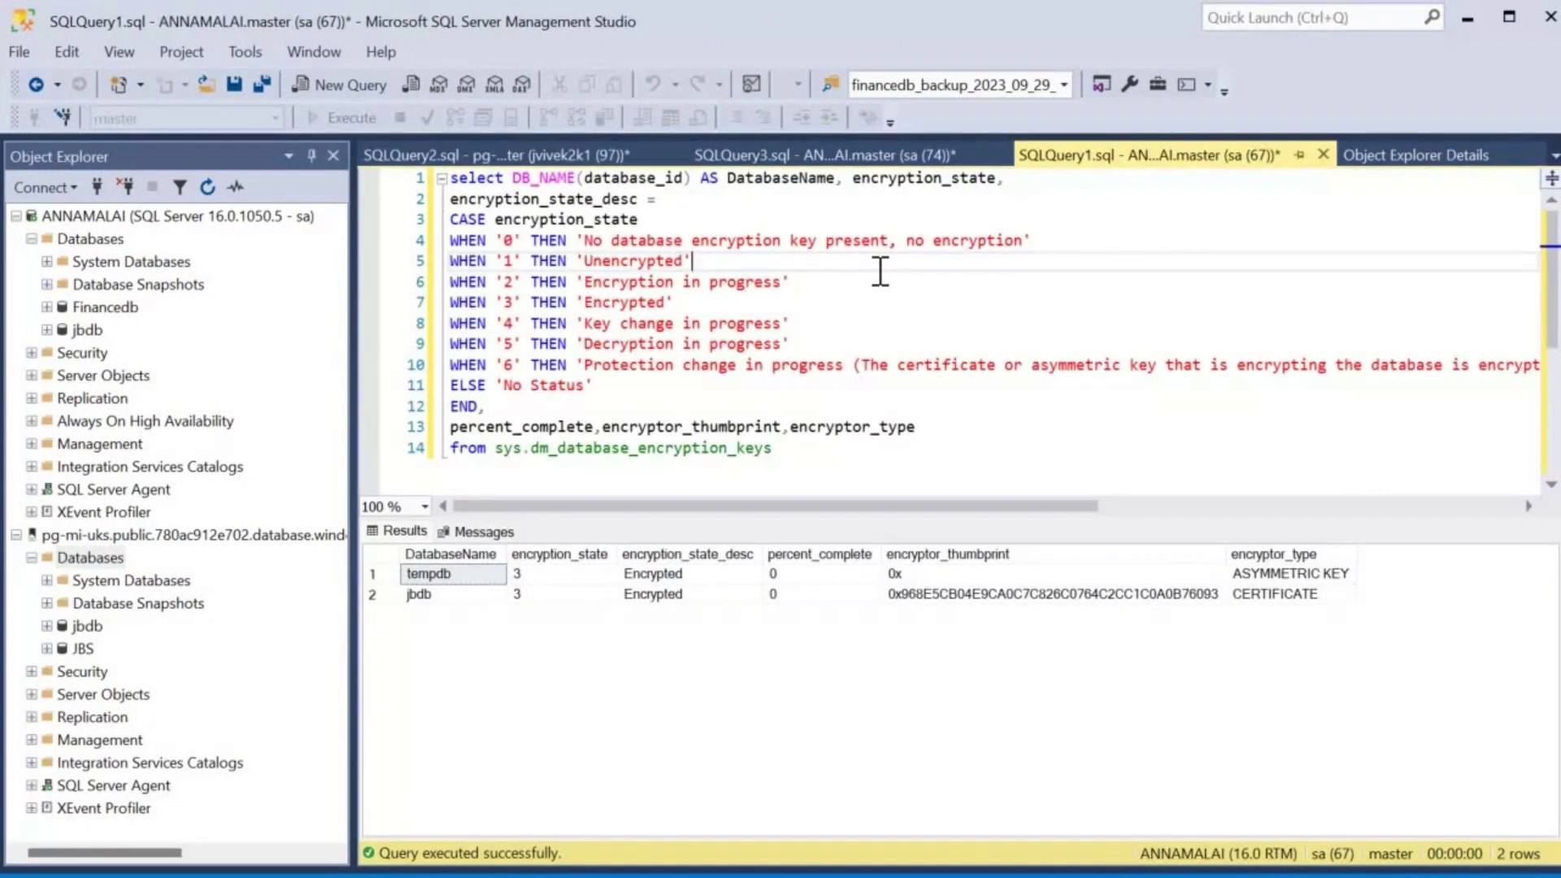
key(ctrl+a)
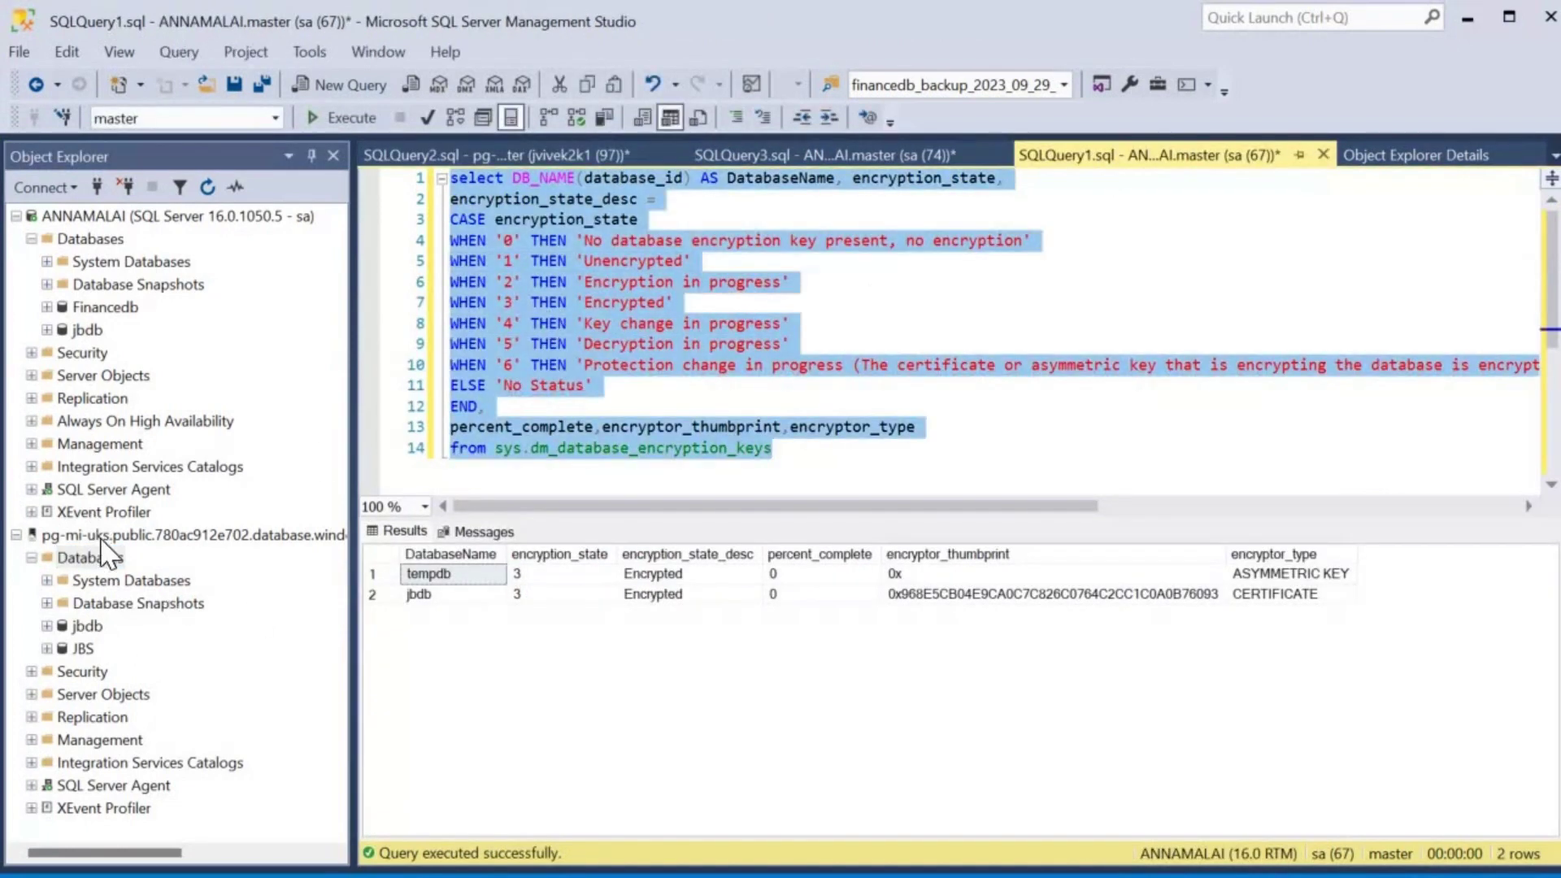
click(105, 536)
click(342, 85)
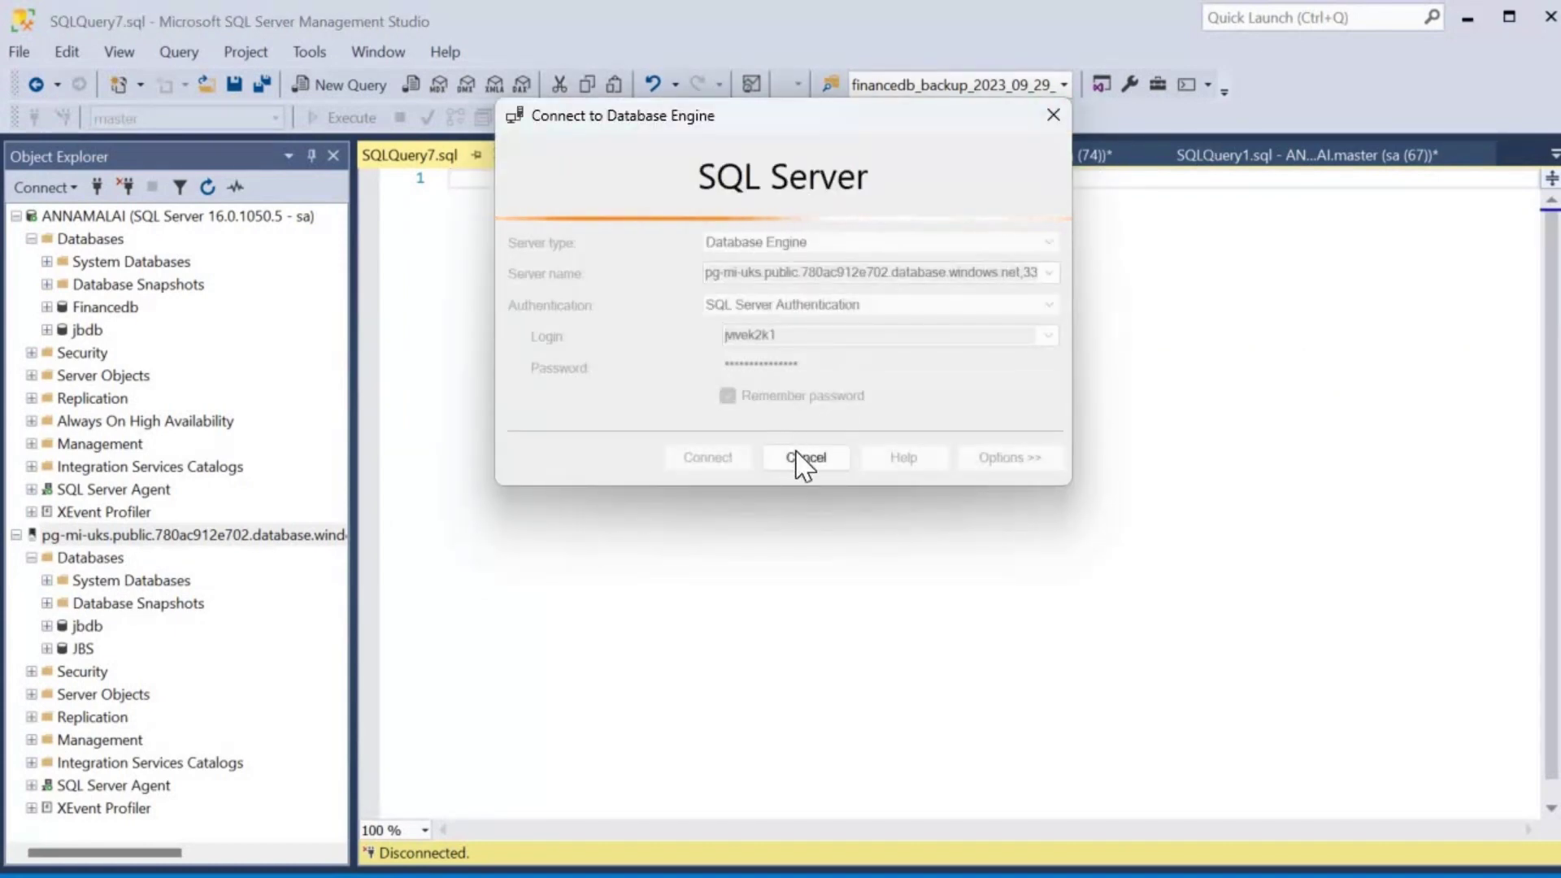
click(803, 458)
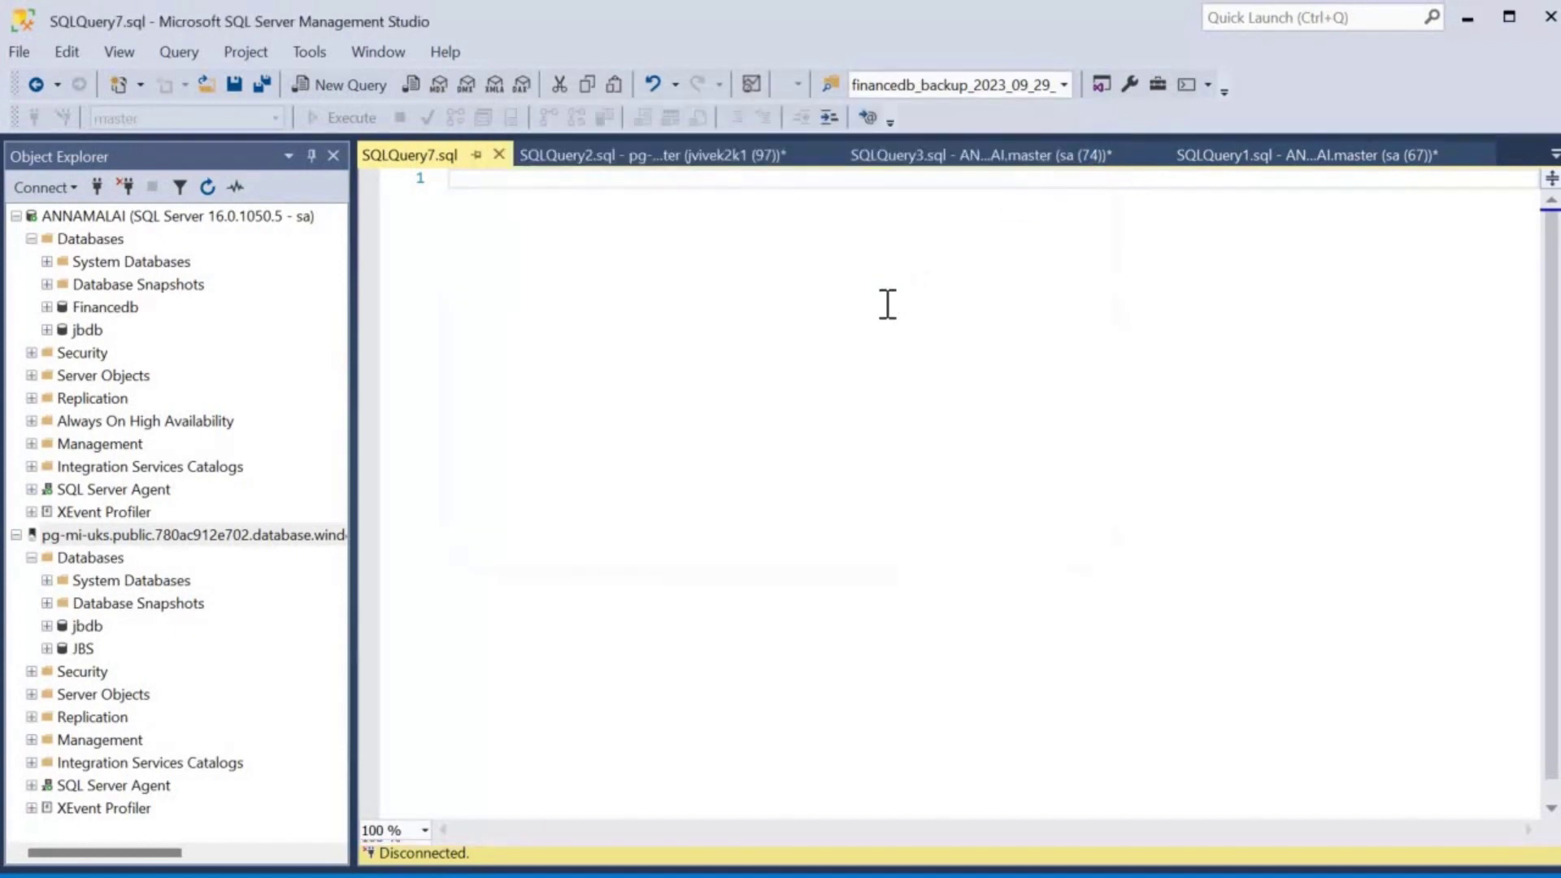
text(select DB_NAME(database_id) AS DatabaseName, encryption_state, encryption_state_desc = CASE encryption_state WHEN '0' THEN 'No database encryption key present, no encryption' WHEN '1' THEN 'Unencrypted' WHEN '2' THEN 'Encryption in progress' WHEN '3' THEN 'Encrypted' WHEN '4' THEN 'Key change in progress' WHEN '5' THEN 'Decryption in progress' WHEN '6' THEN 'Protection change in progress (The certificate or asymmetric key that is encrypting the database is being changed)' ELSE 'No Status' END, percent_complete,encryptor_thumbprint,encryptor_type from sys.dm_database_encryption_keys)
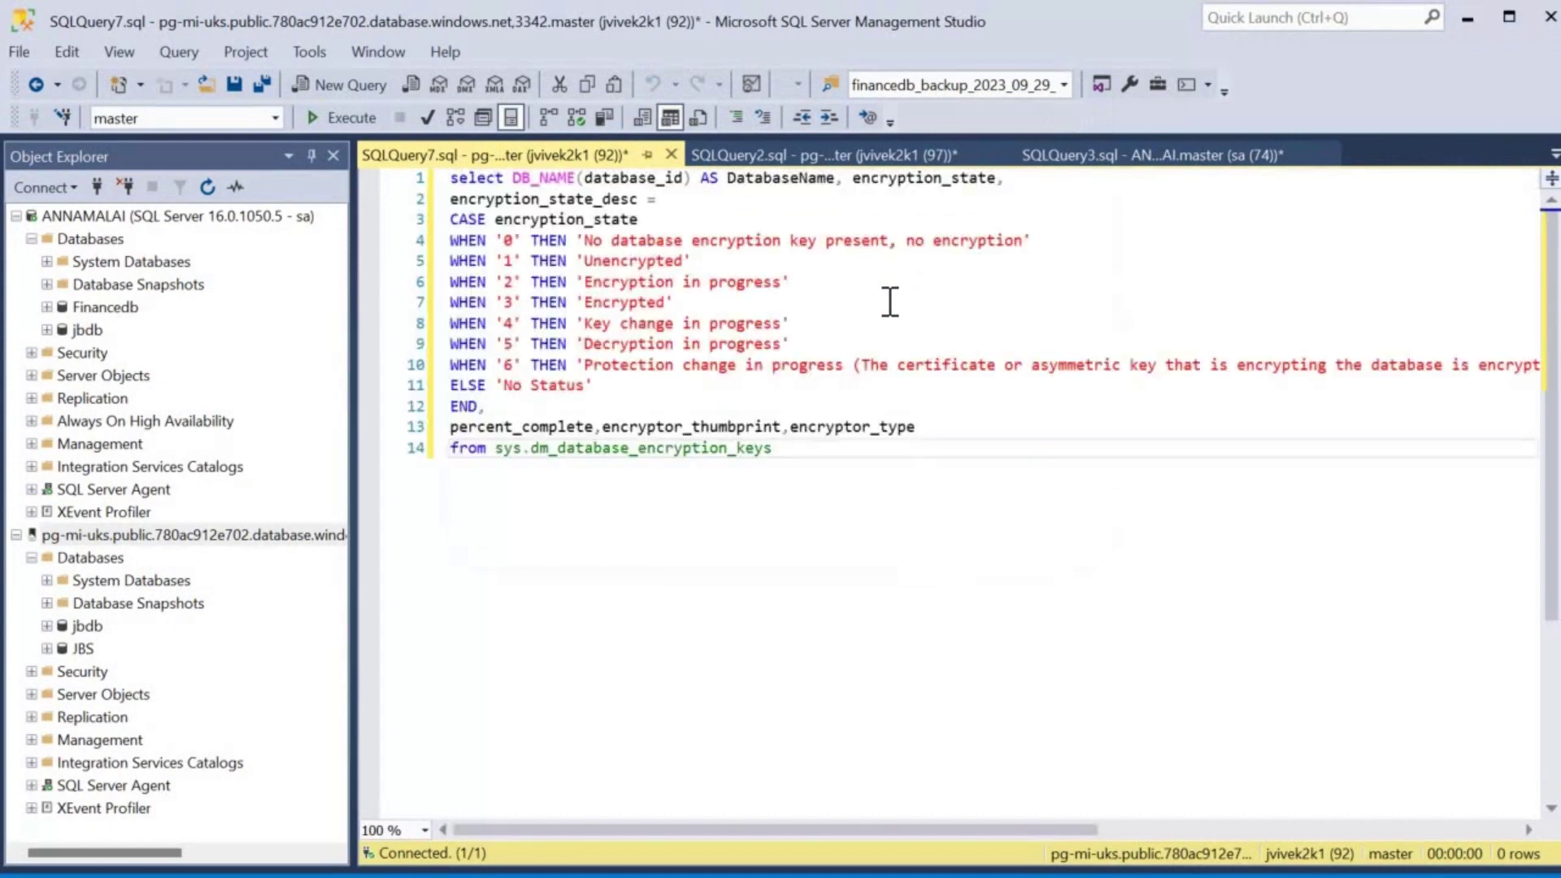
key(F5)
Auto-hide Object Explorer and copy jbdb's encryptor thumbprint from the on-premises ANNAMALAI query results.
click(1090, 154)
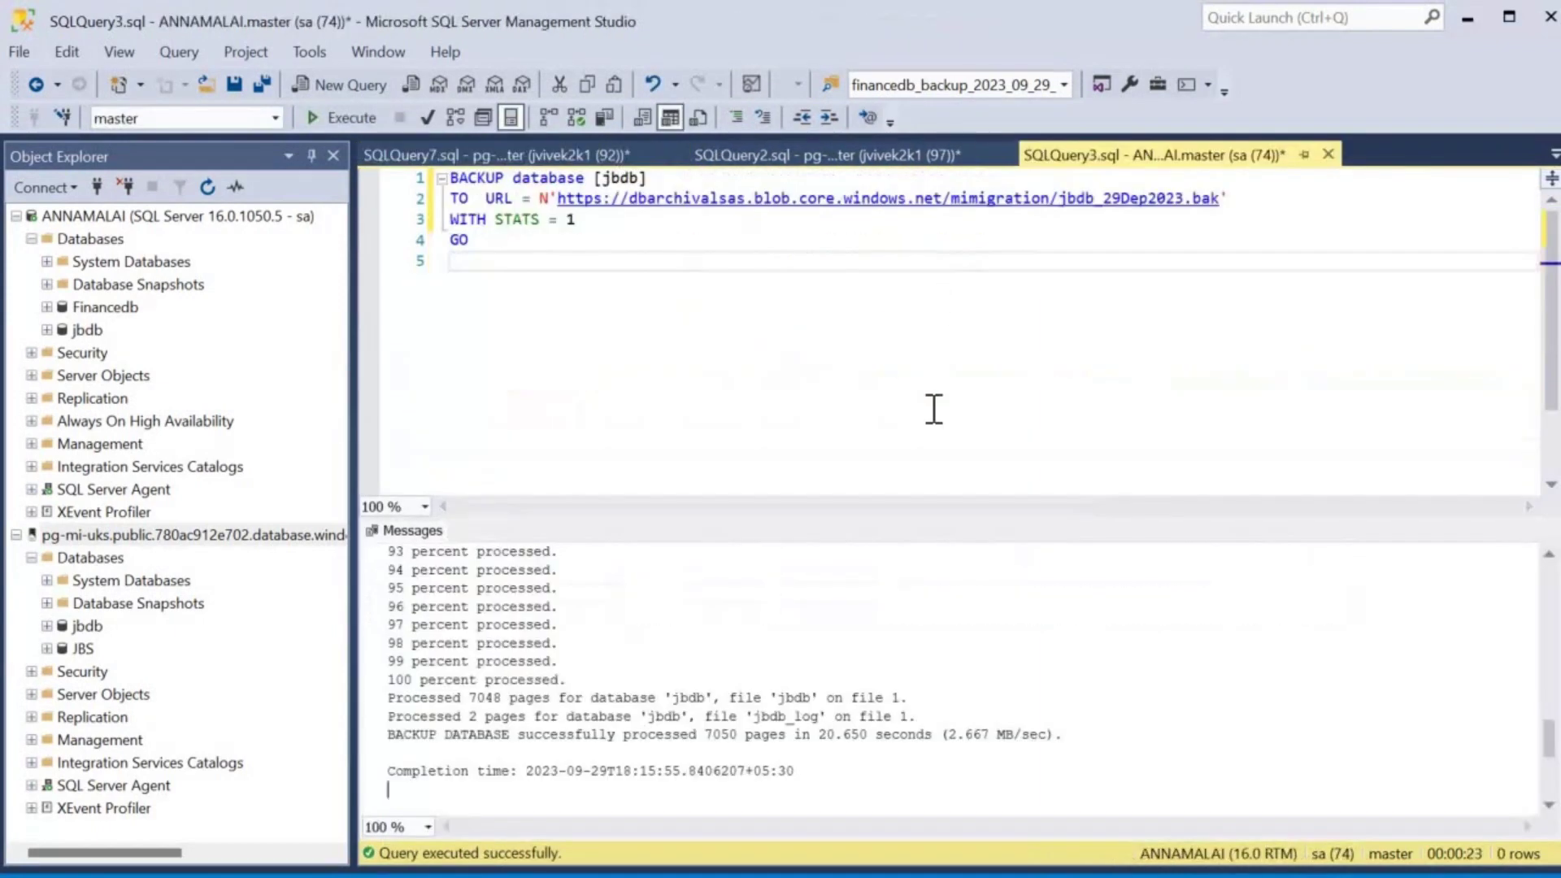
click(907, 156)
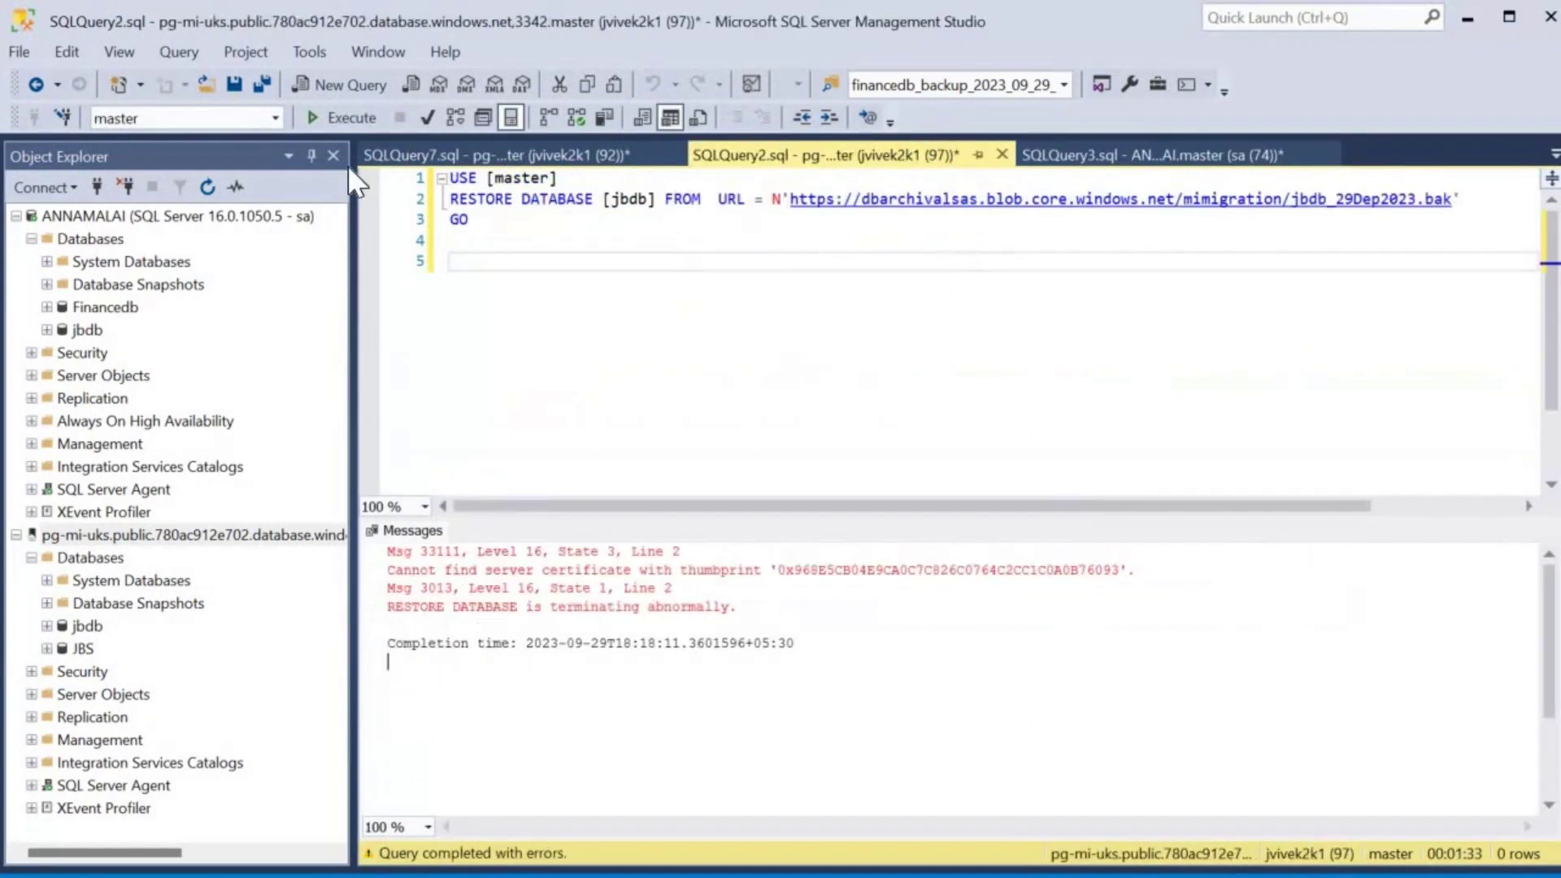
click(312, 156)
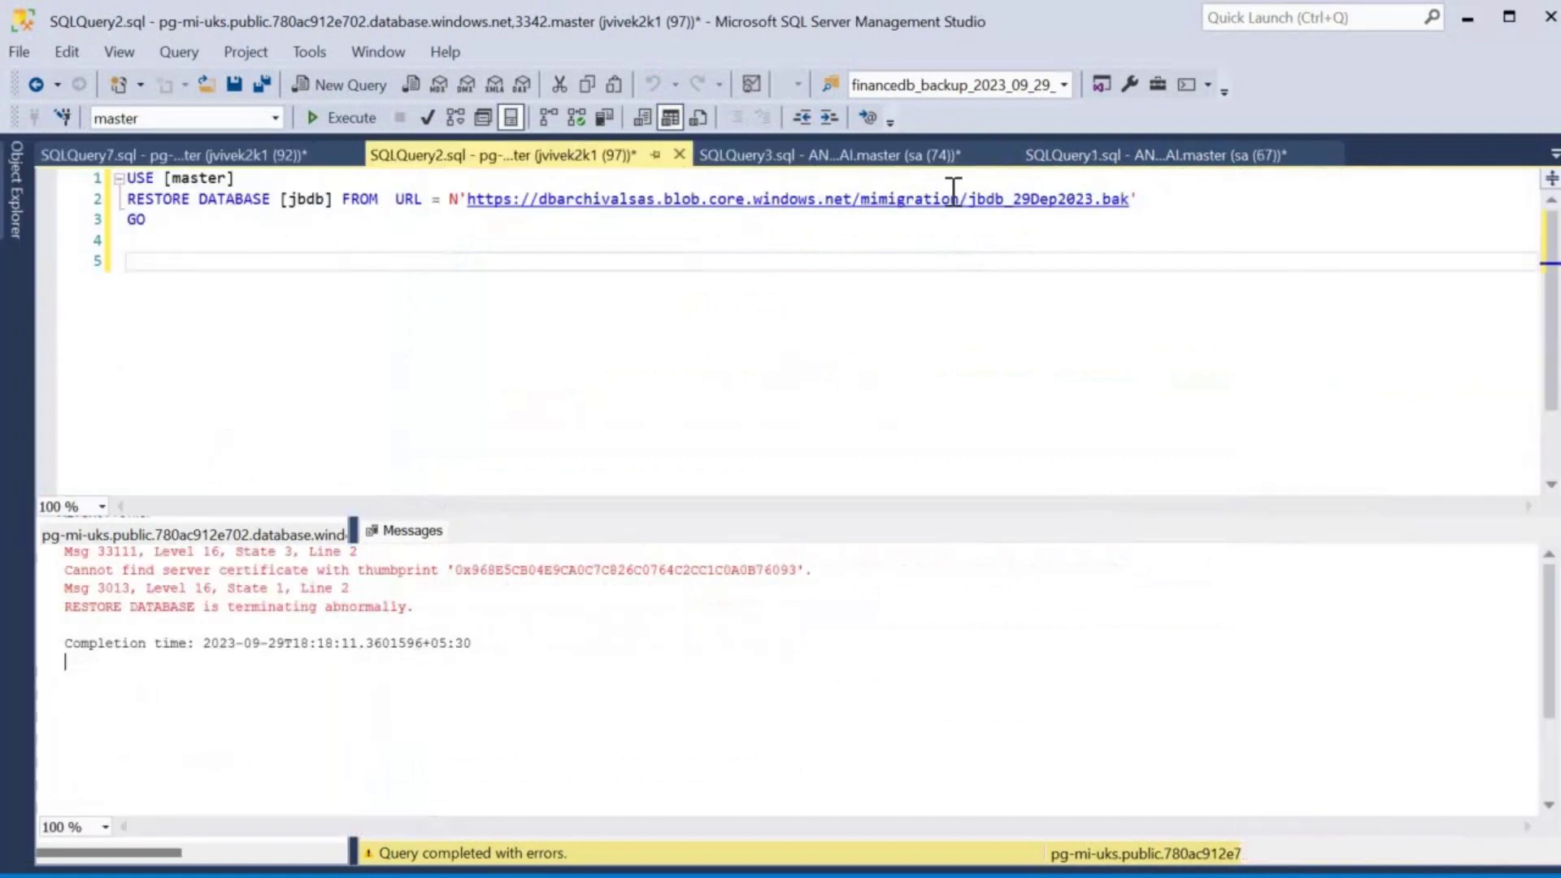
click(1053, 155)
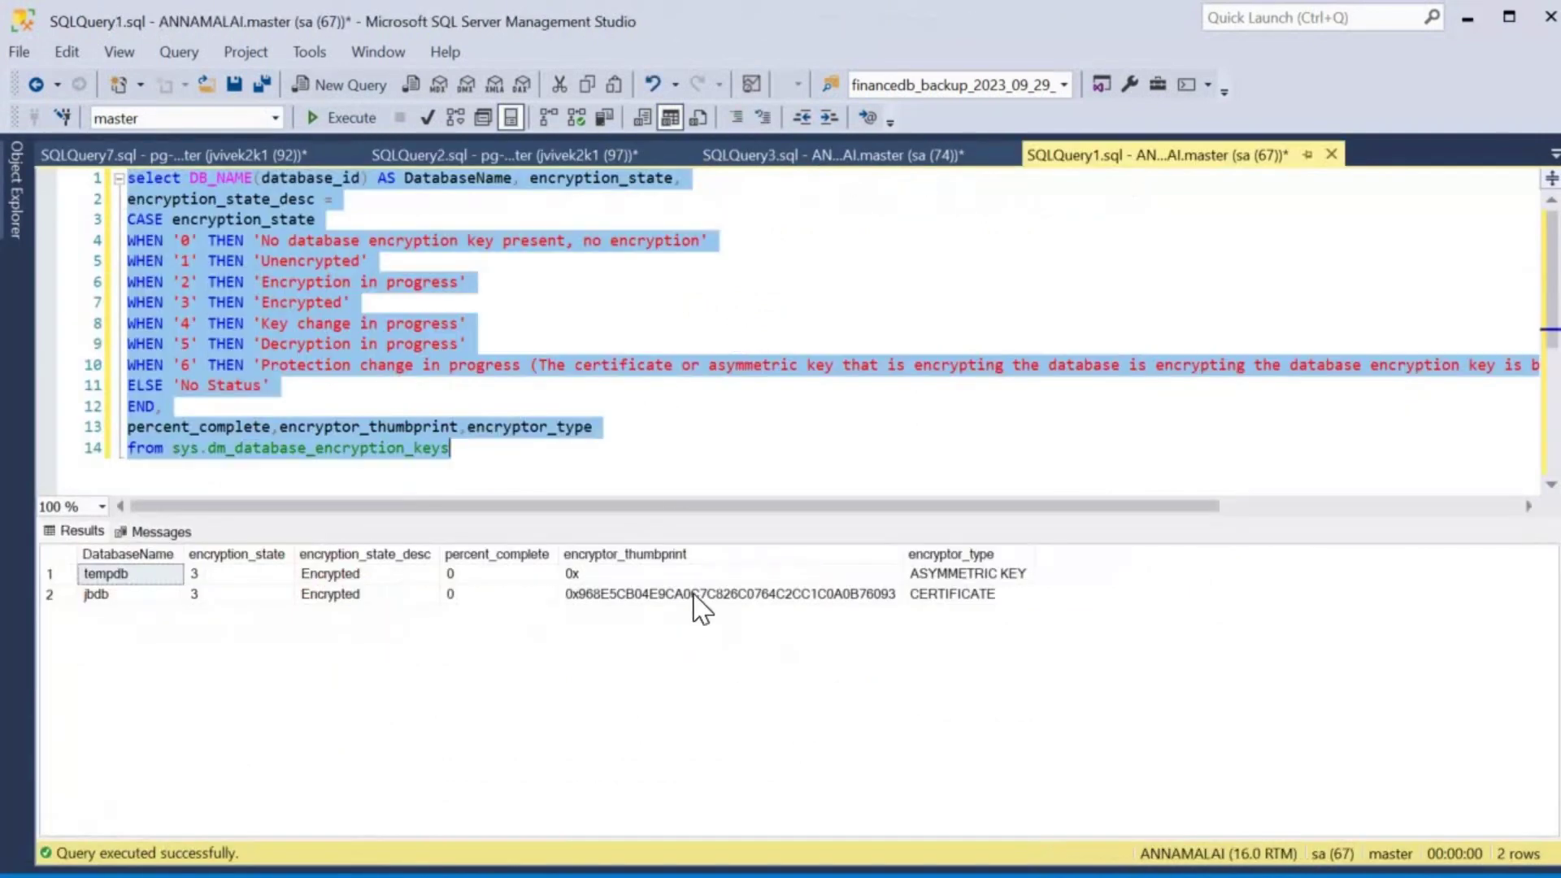
click(694, 594)
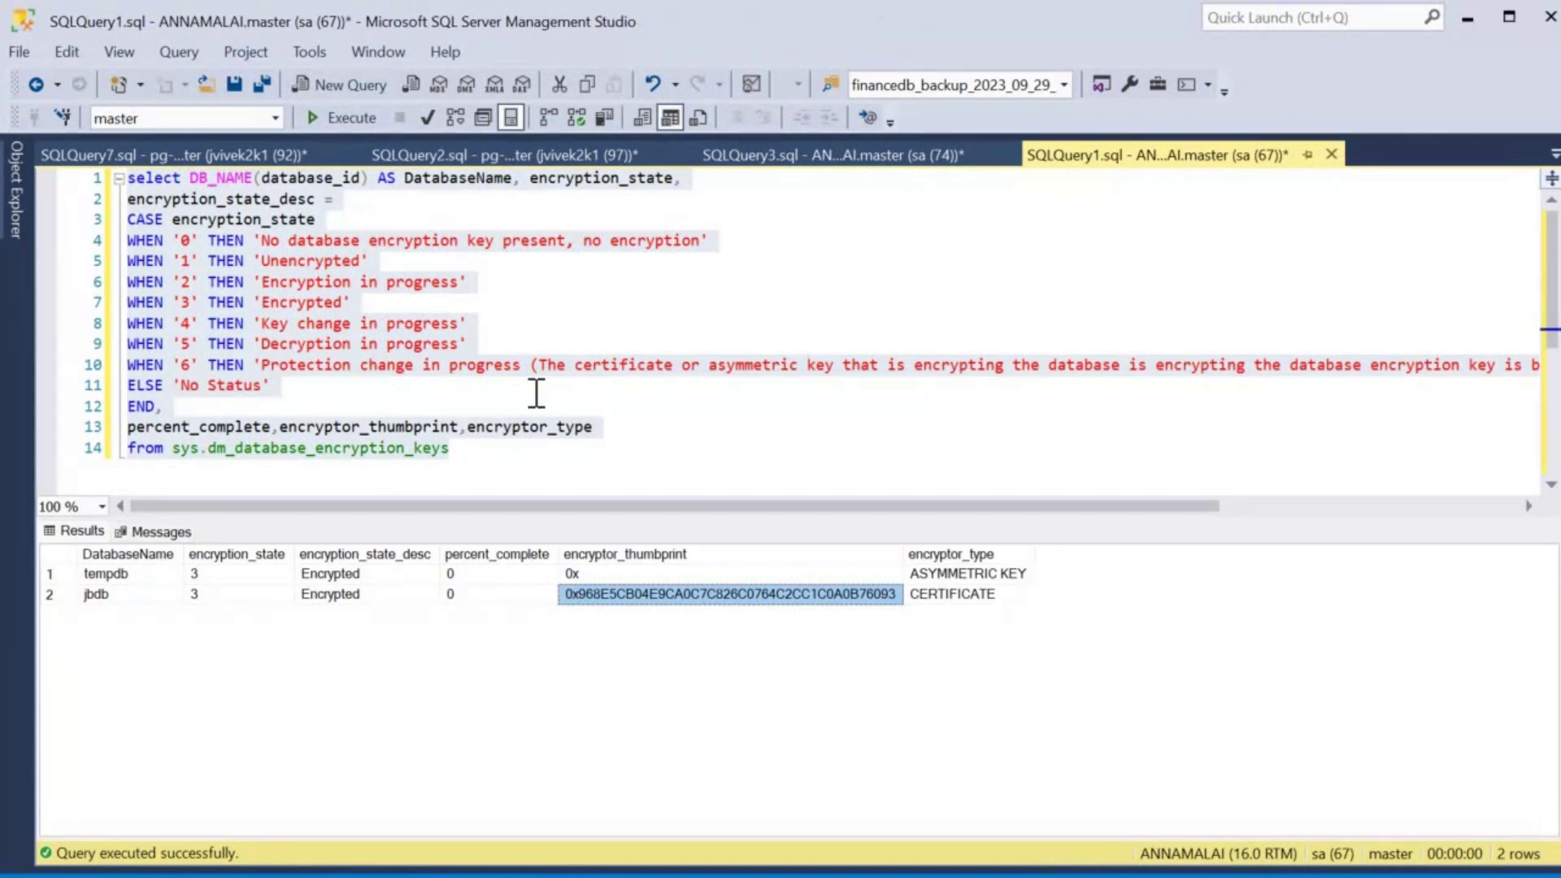
Add the comment --0x968E5CB04E9CA0C7C826C0764C2CC1C0A0B76093 below the managed instance query and select jbdb's encryptor thumbprint in the results for comparison.
click(265, 152)
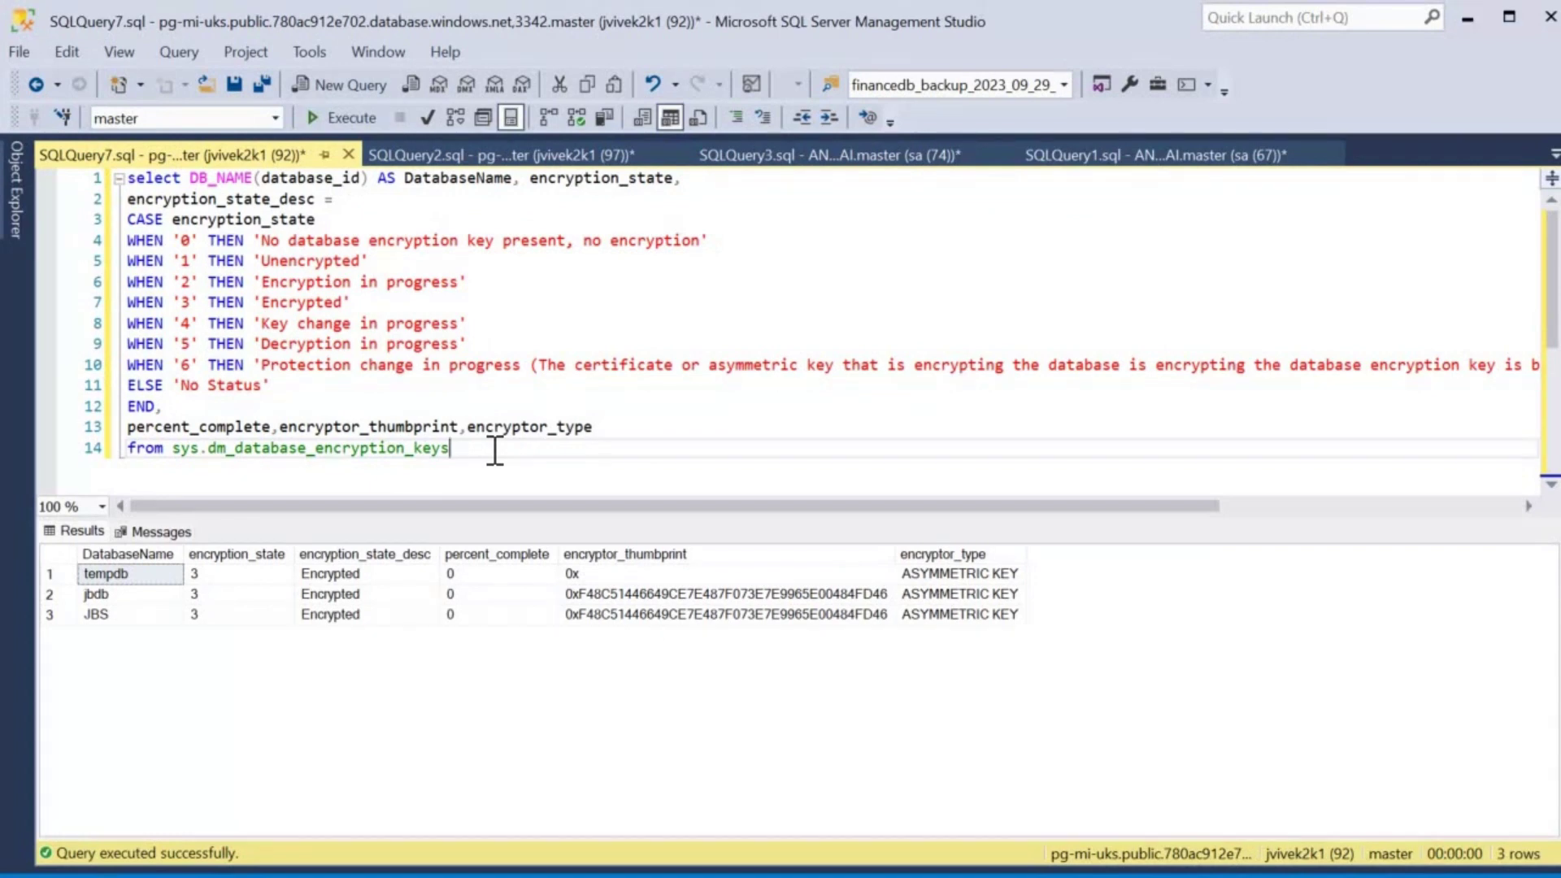
key(Return)
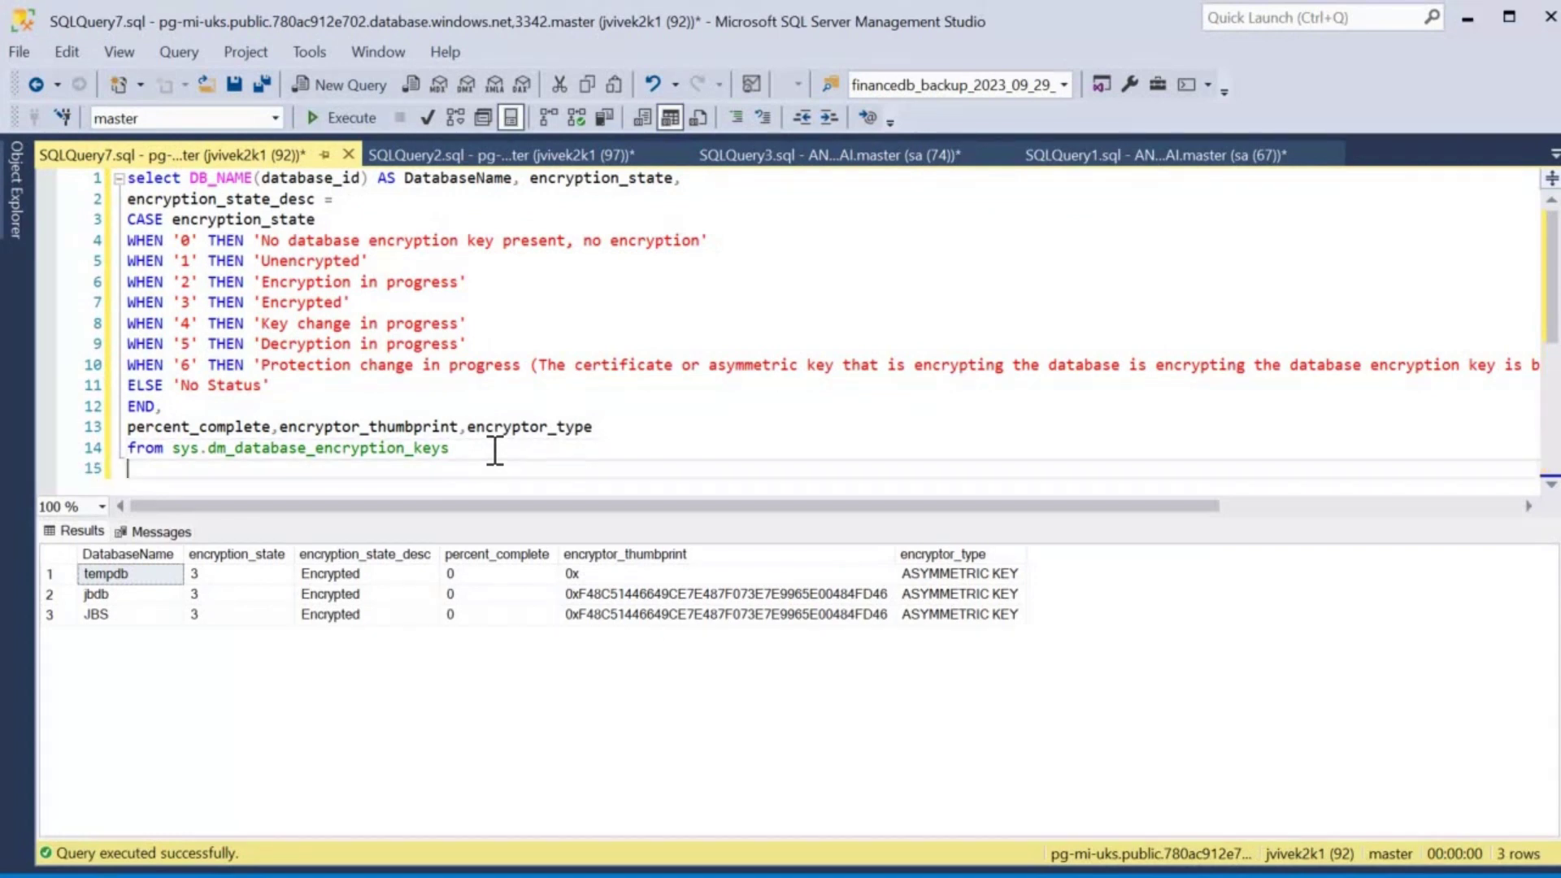
text(--)
text(0x968E5CB04E9CA0C7C826C0764C2CC1C0A0B76093)
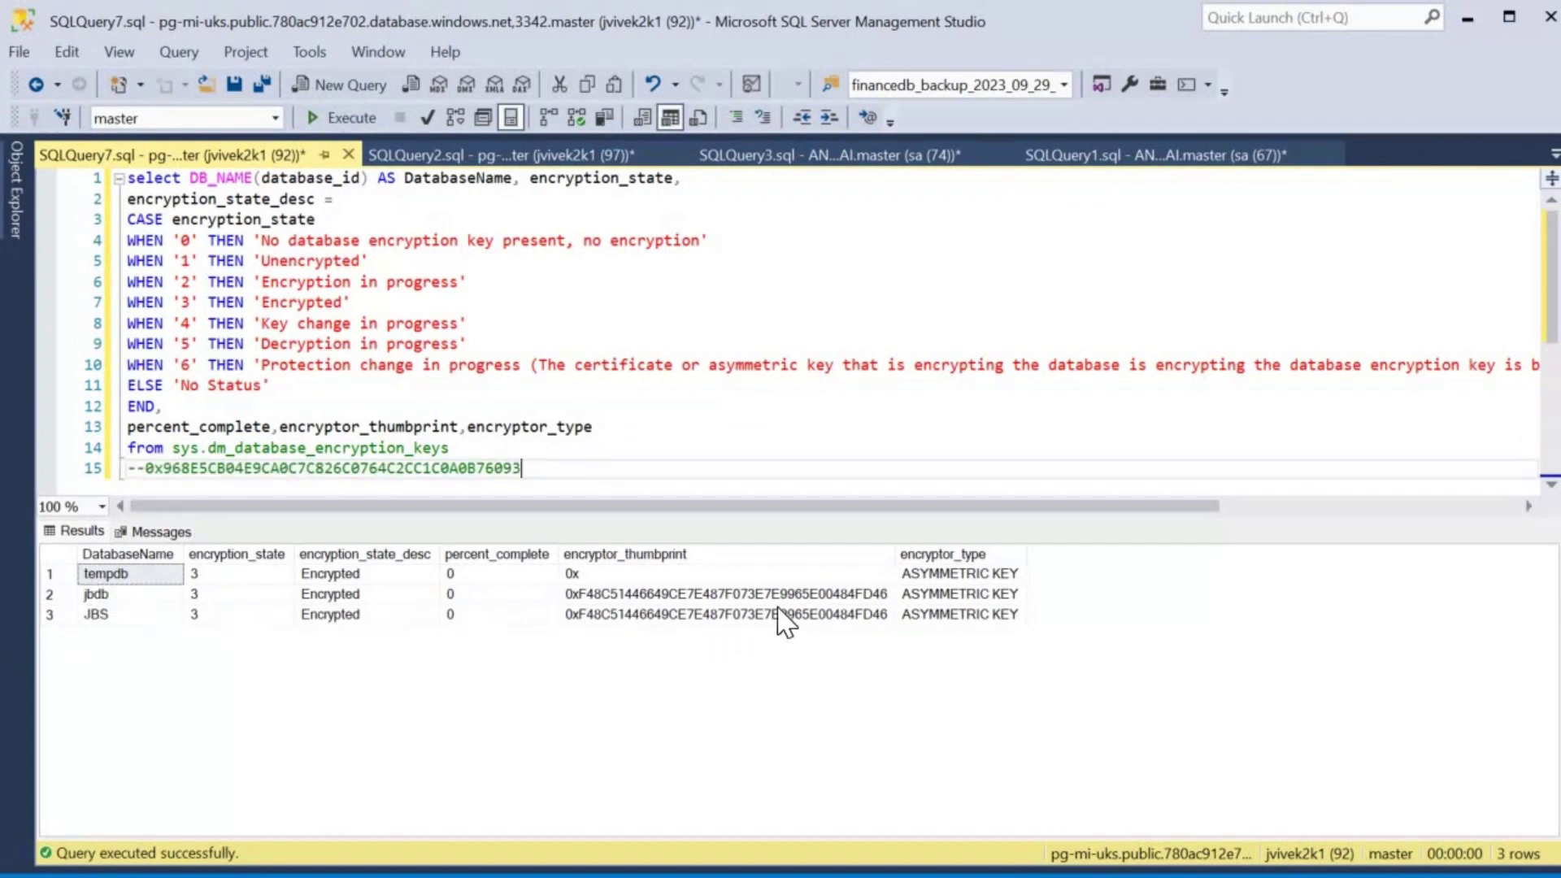
click(644, 594)
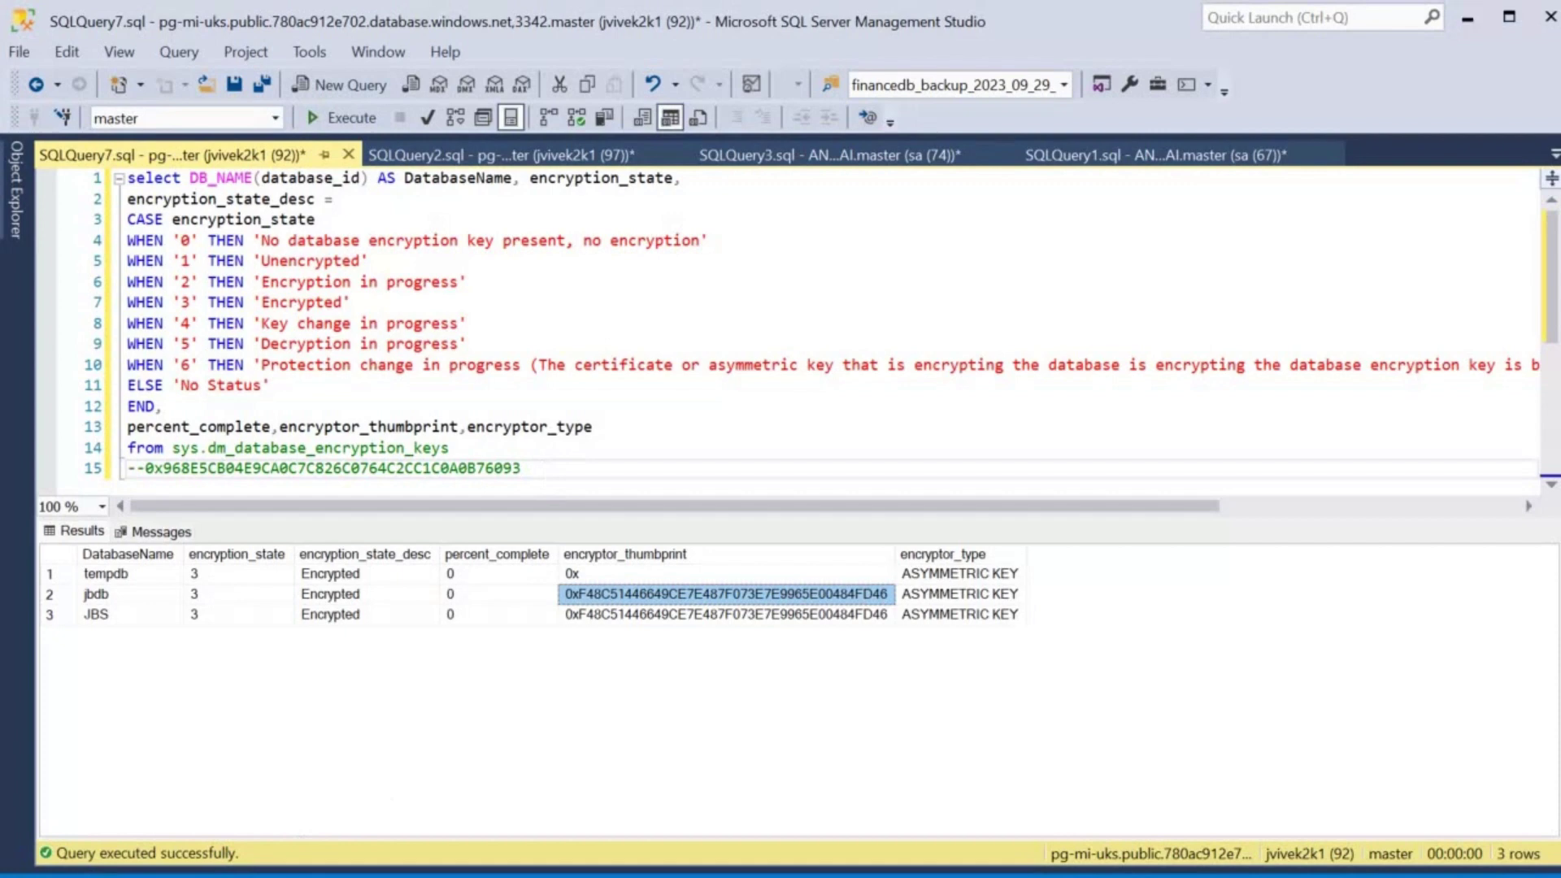
Review the TDE certificate migration article's Important note in the browser, and return to SQL Server Management Studio to show Object Explorer.
key(alt+Tab)
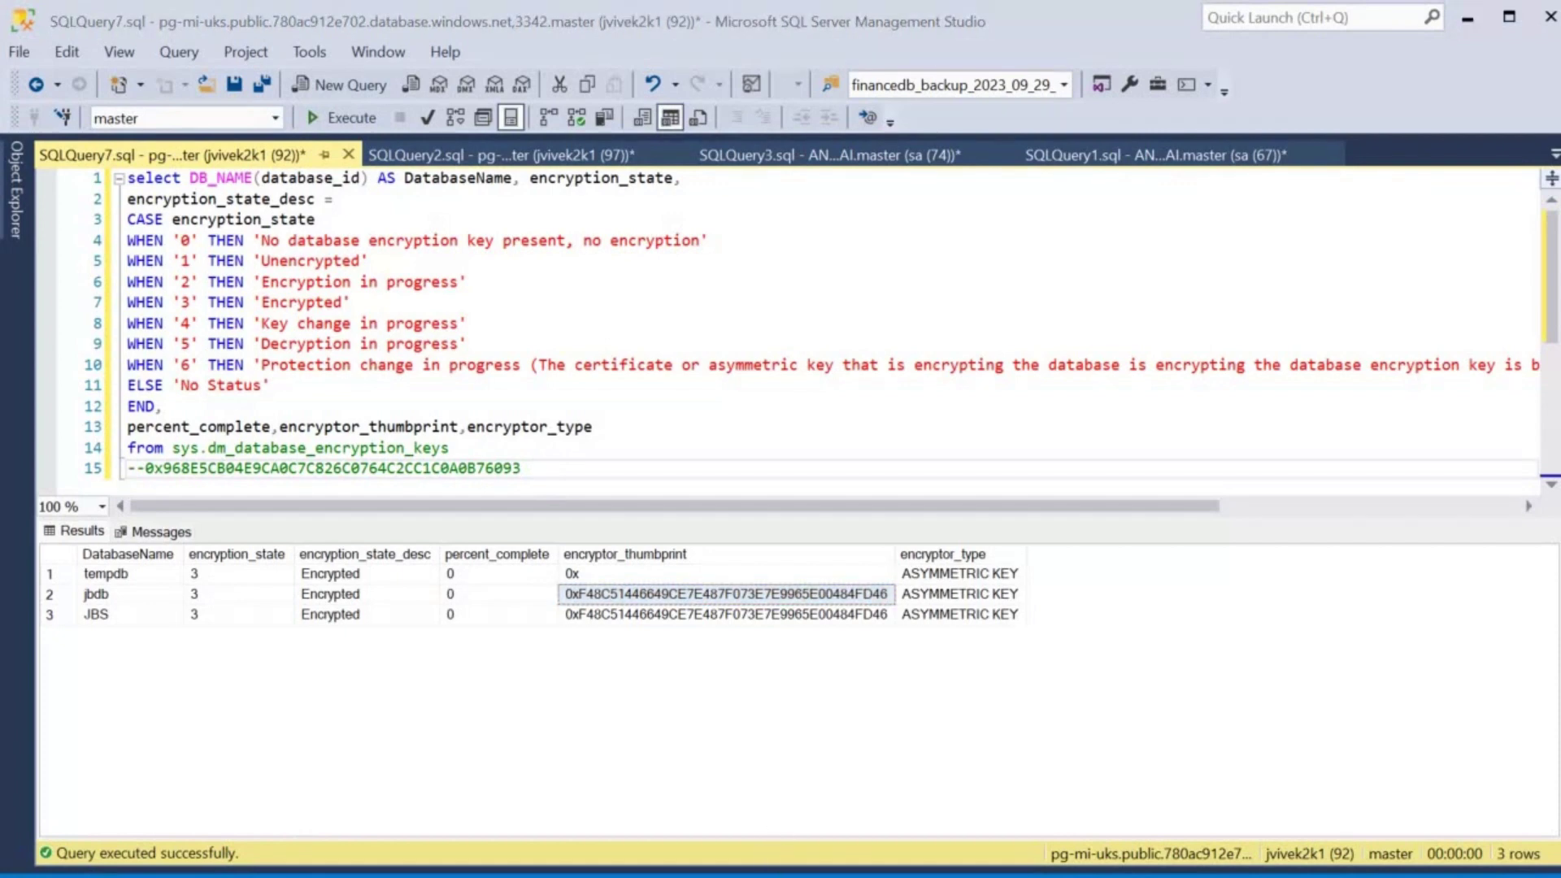
click(987, 863)
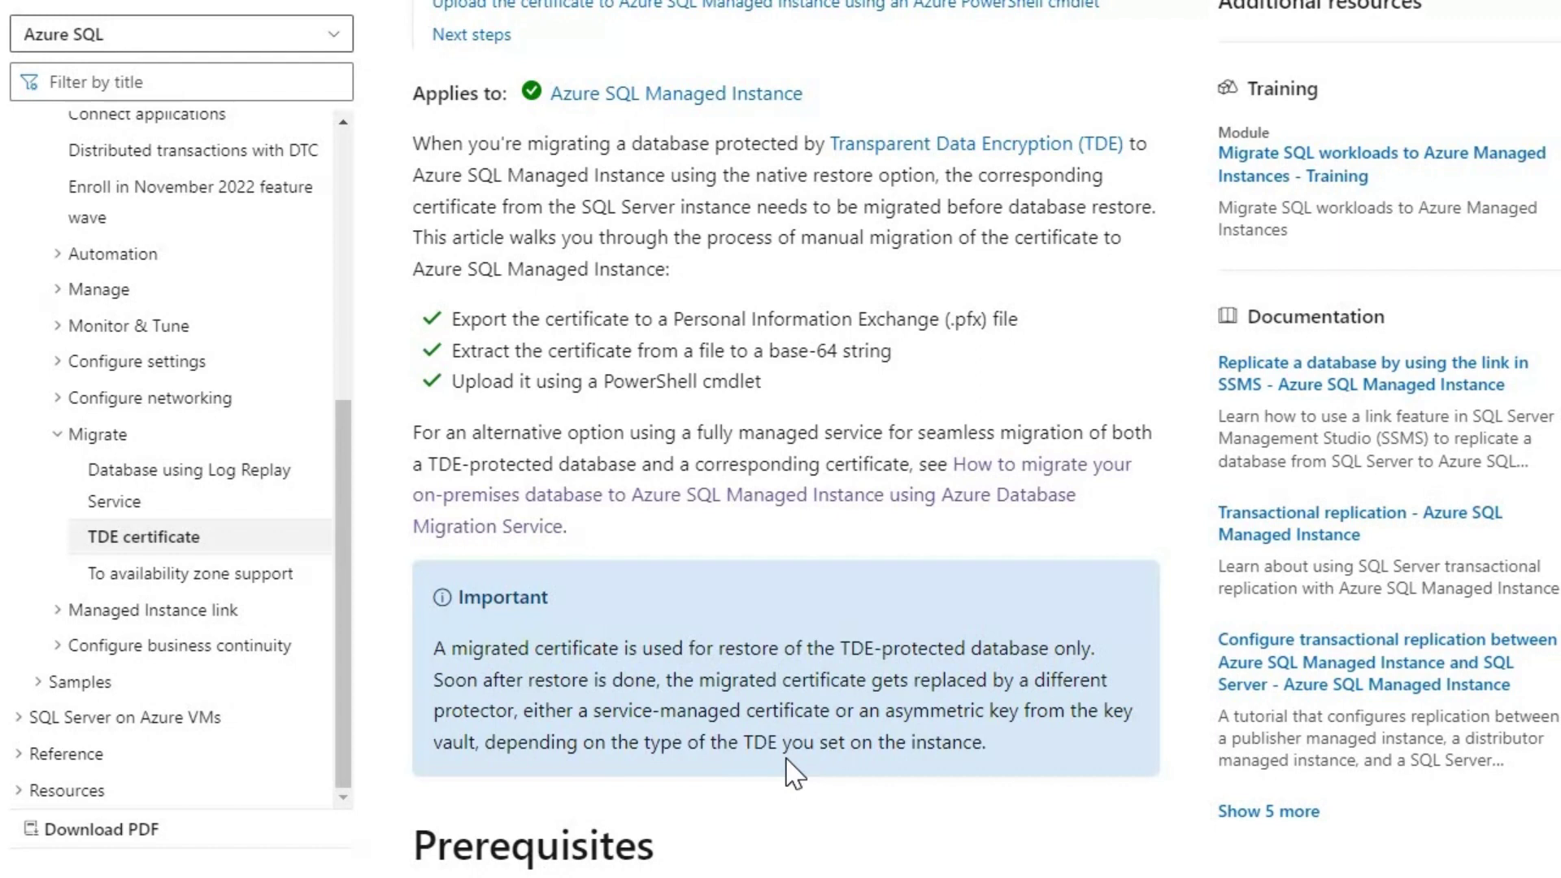
scroll(800, 508, up, 5)
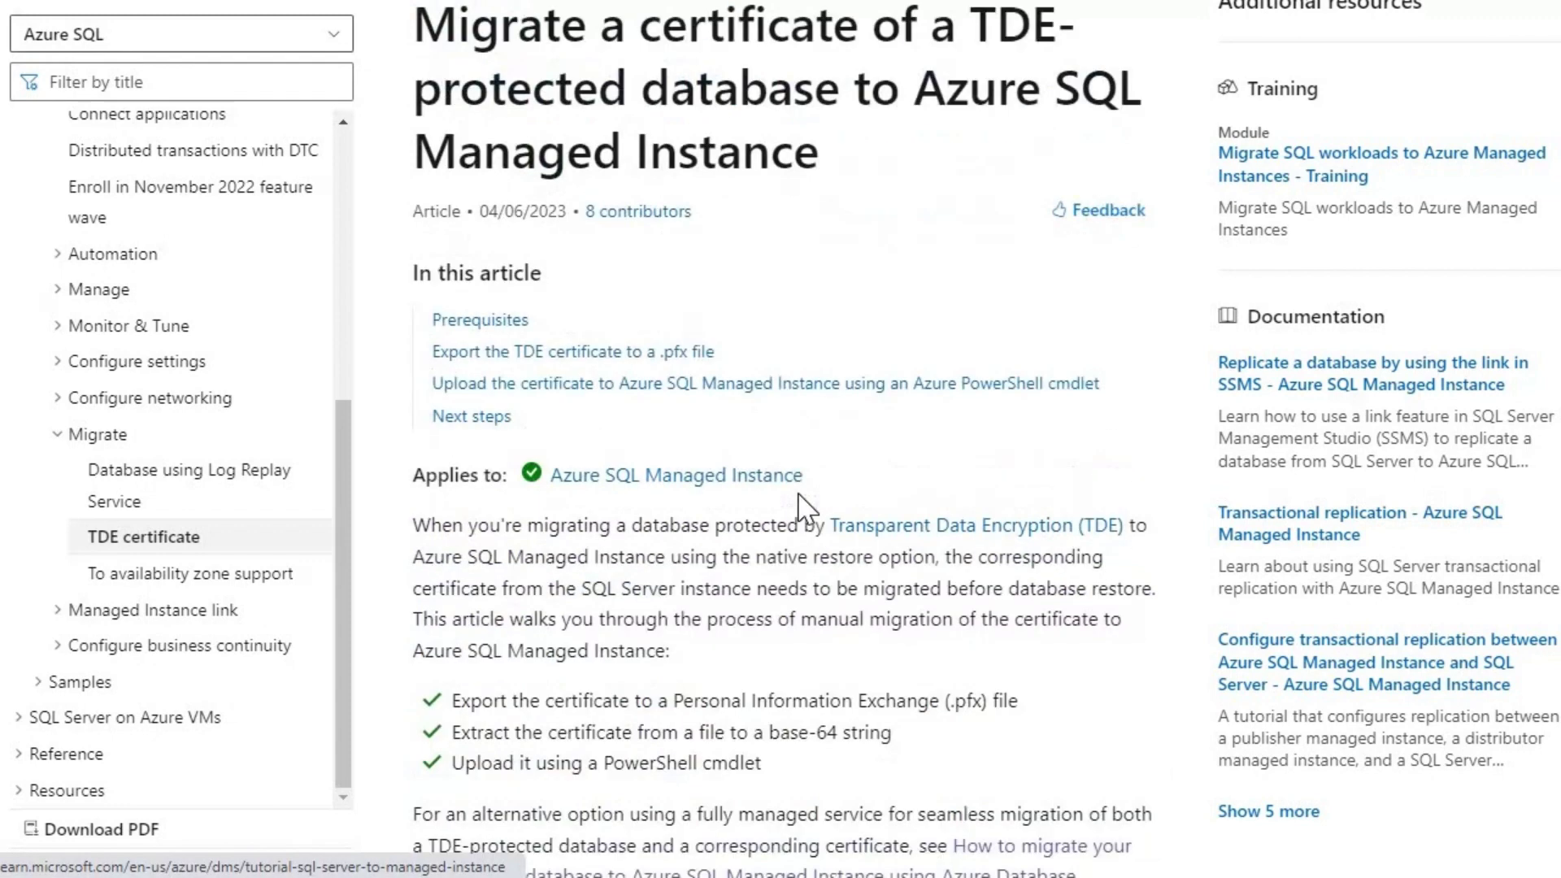
scroll(801, 508, up, 3)
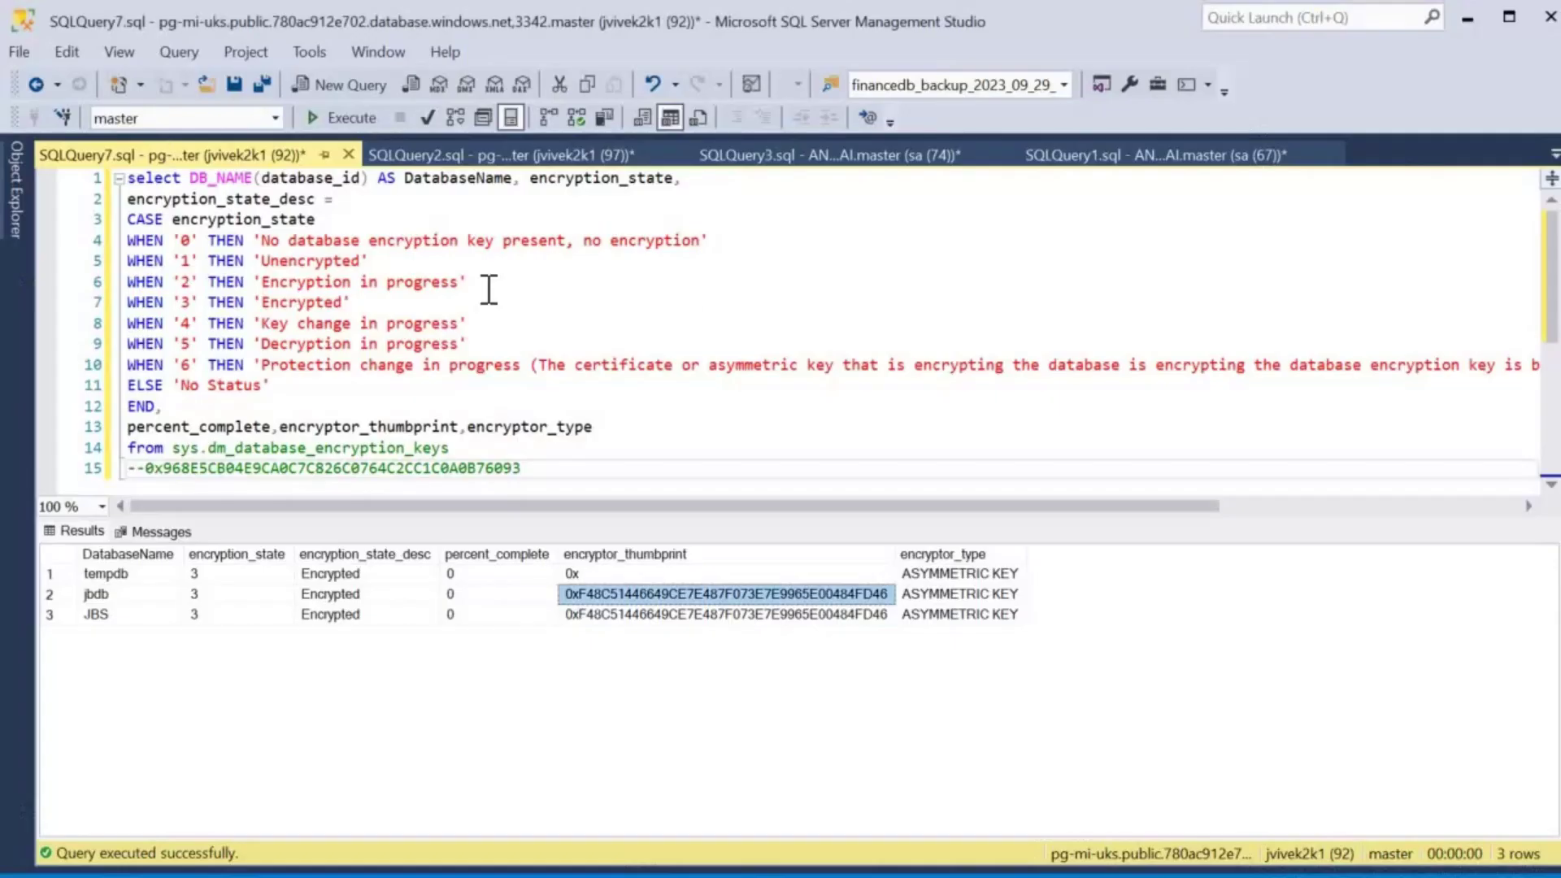
click(26, 213)
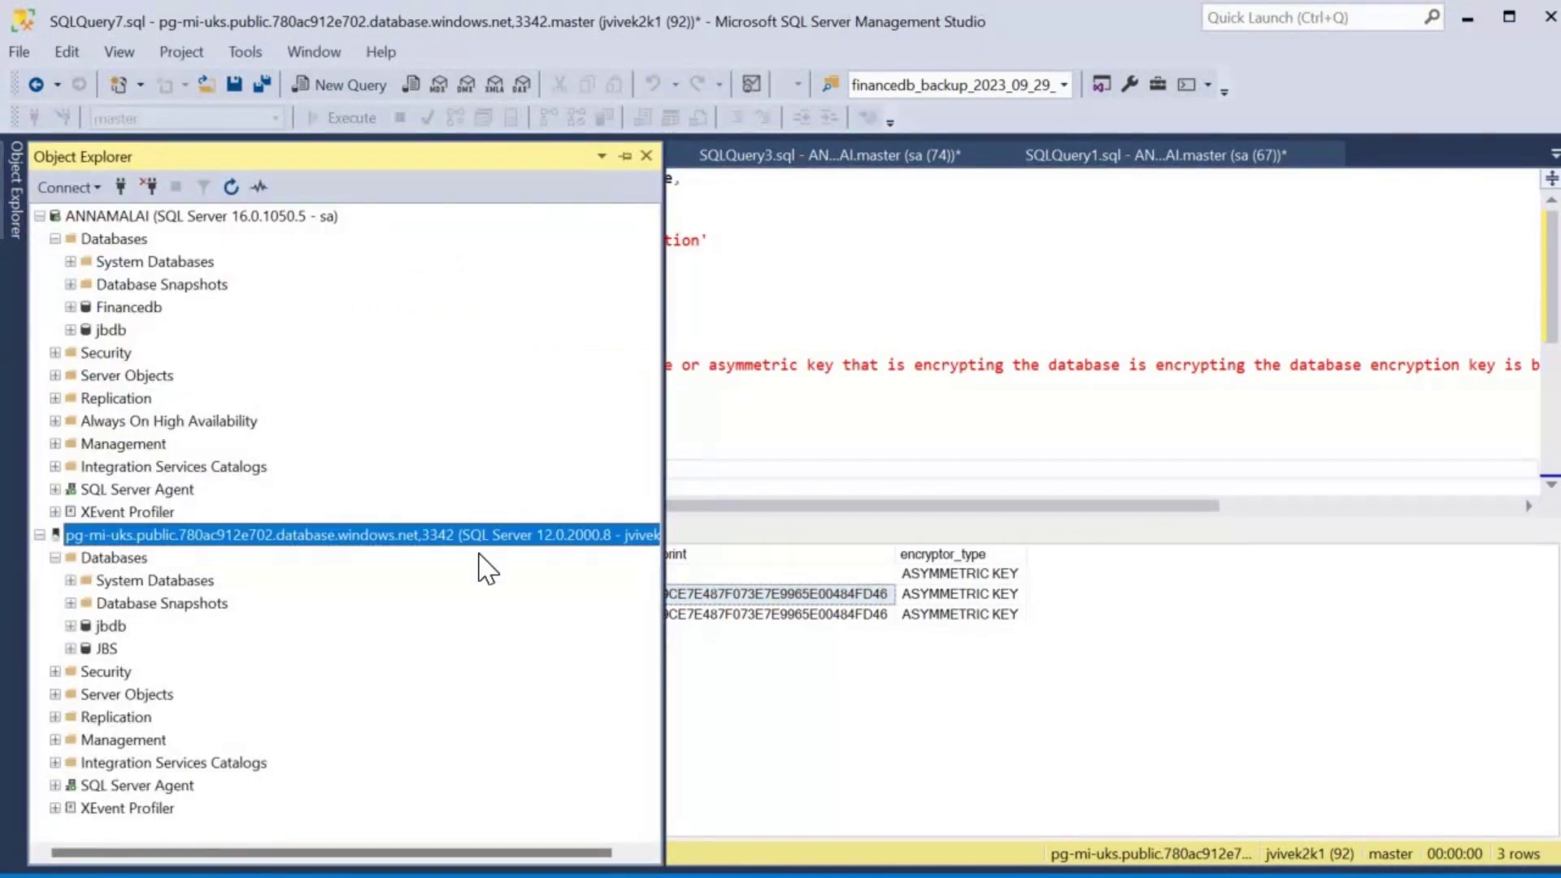
Delete the jbdb database from the Azure SQL Managed Instance.
click(112, 633)
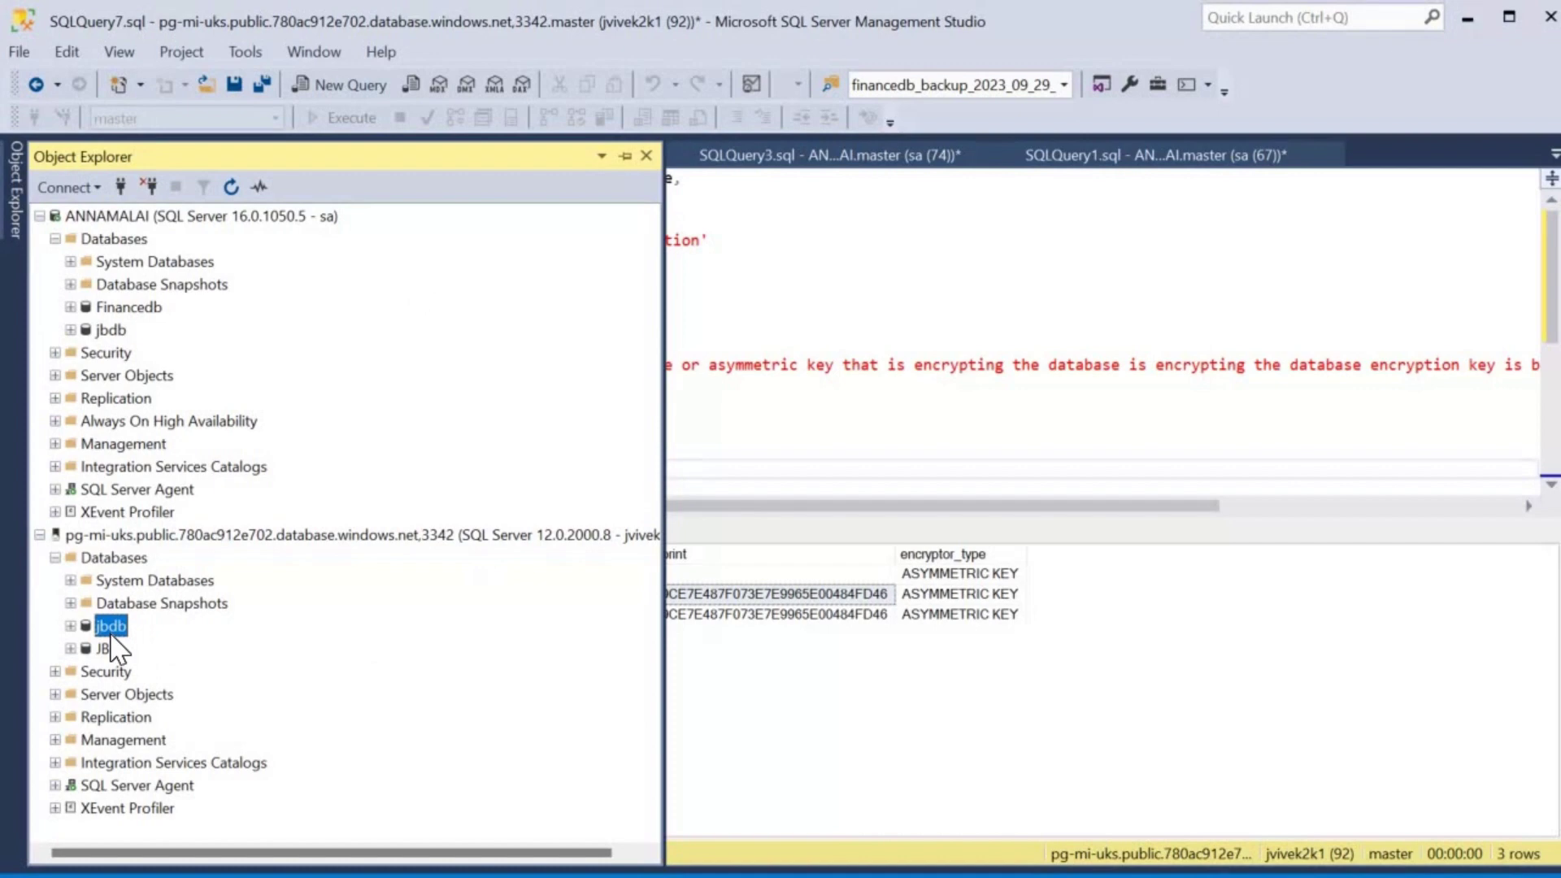
right_click(111, 636)
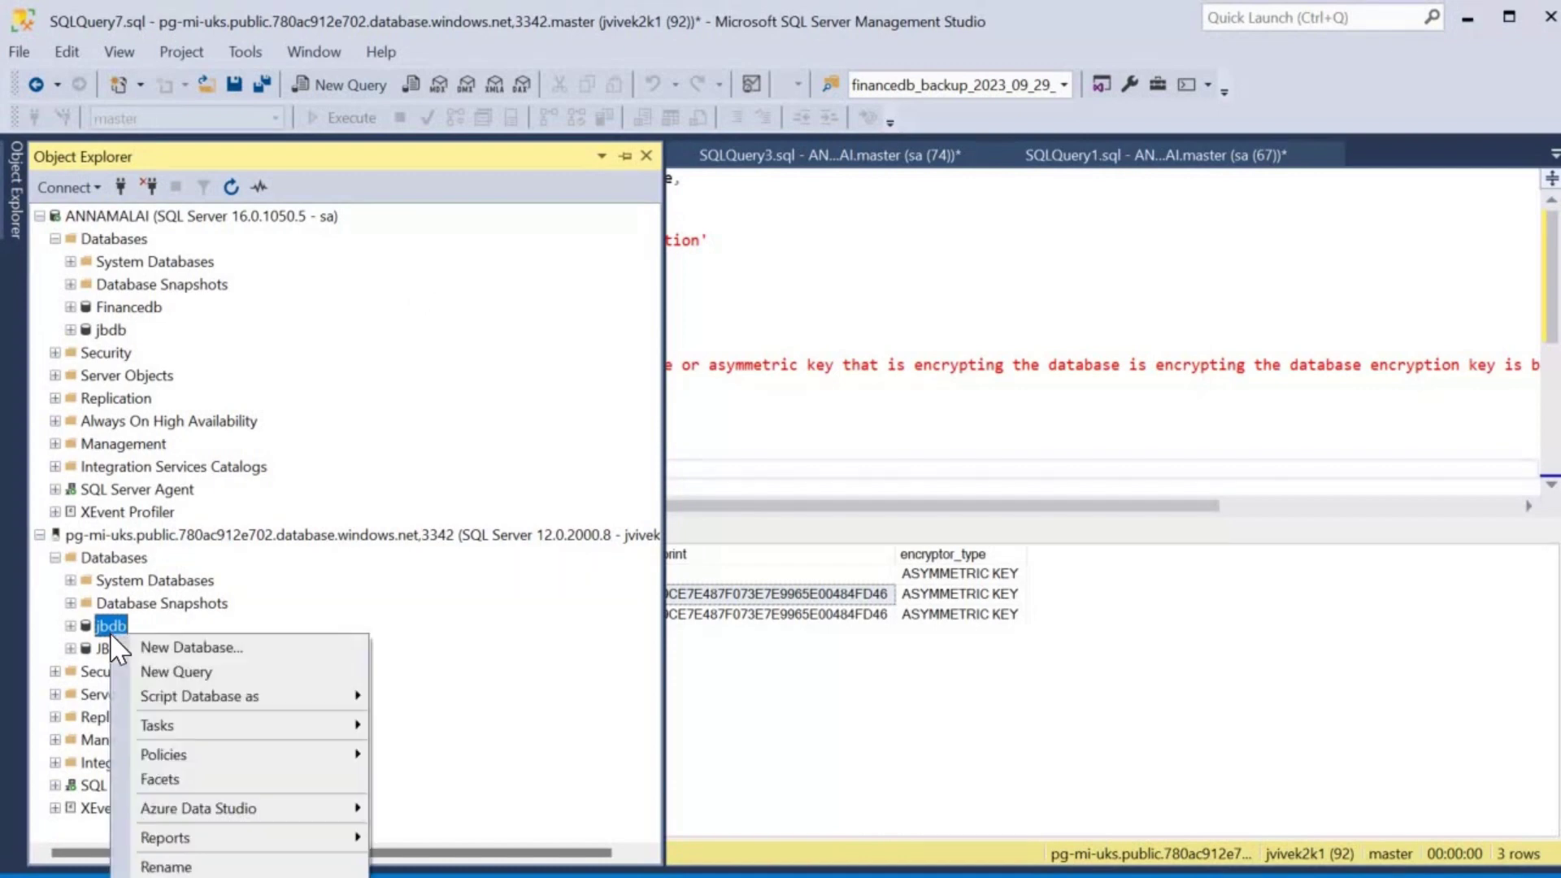
click(267, 873)
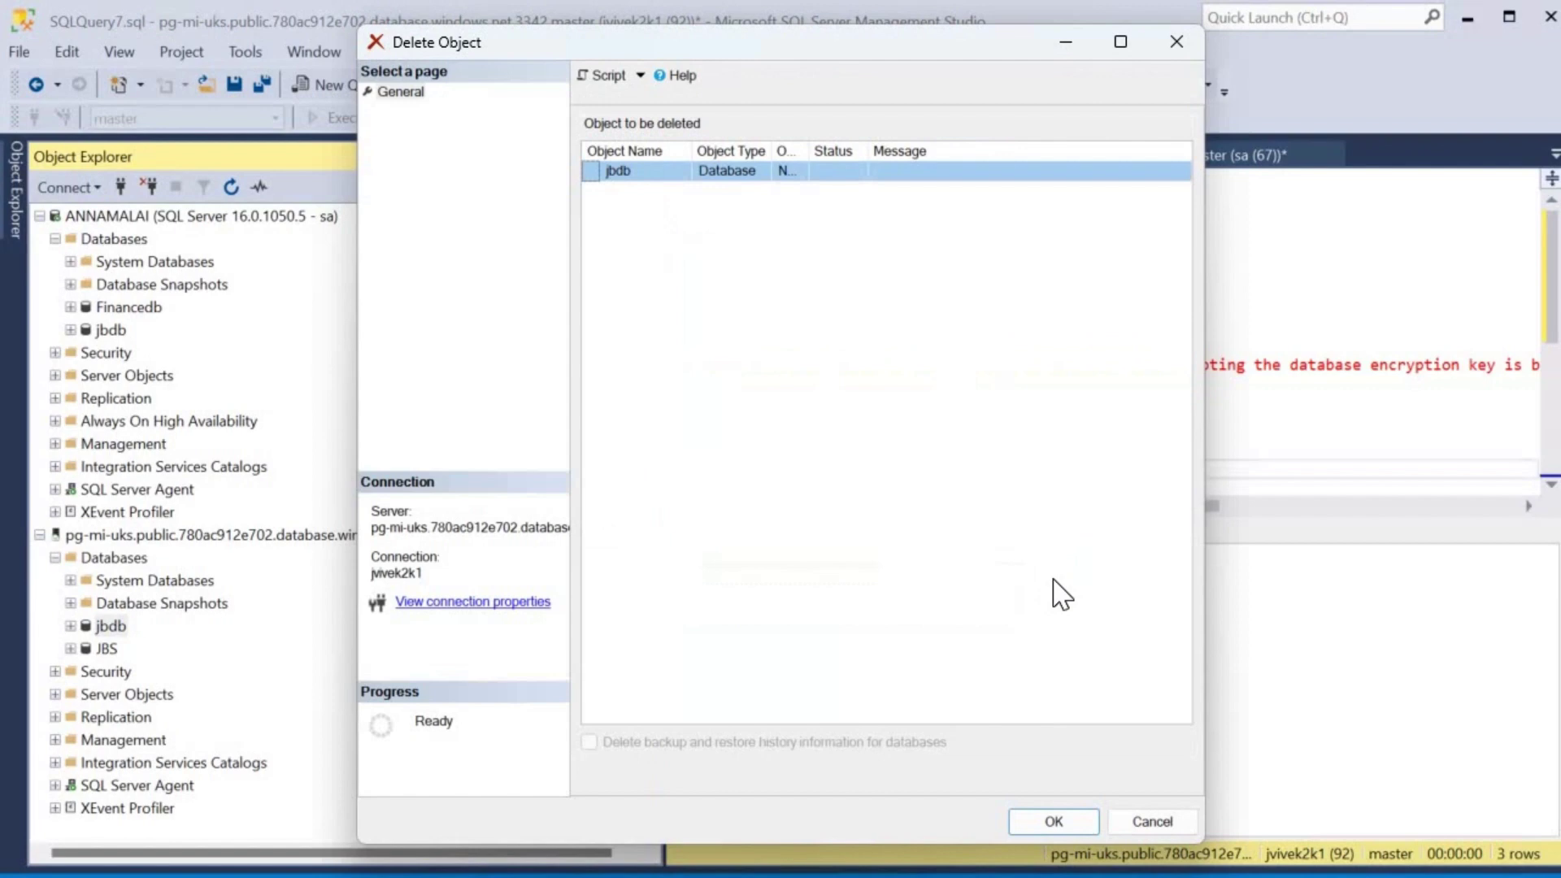
click(1055, 821)
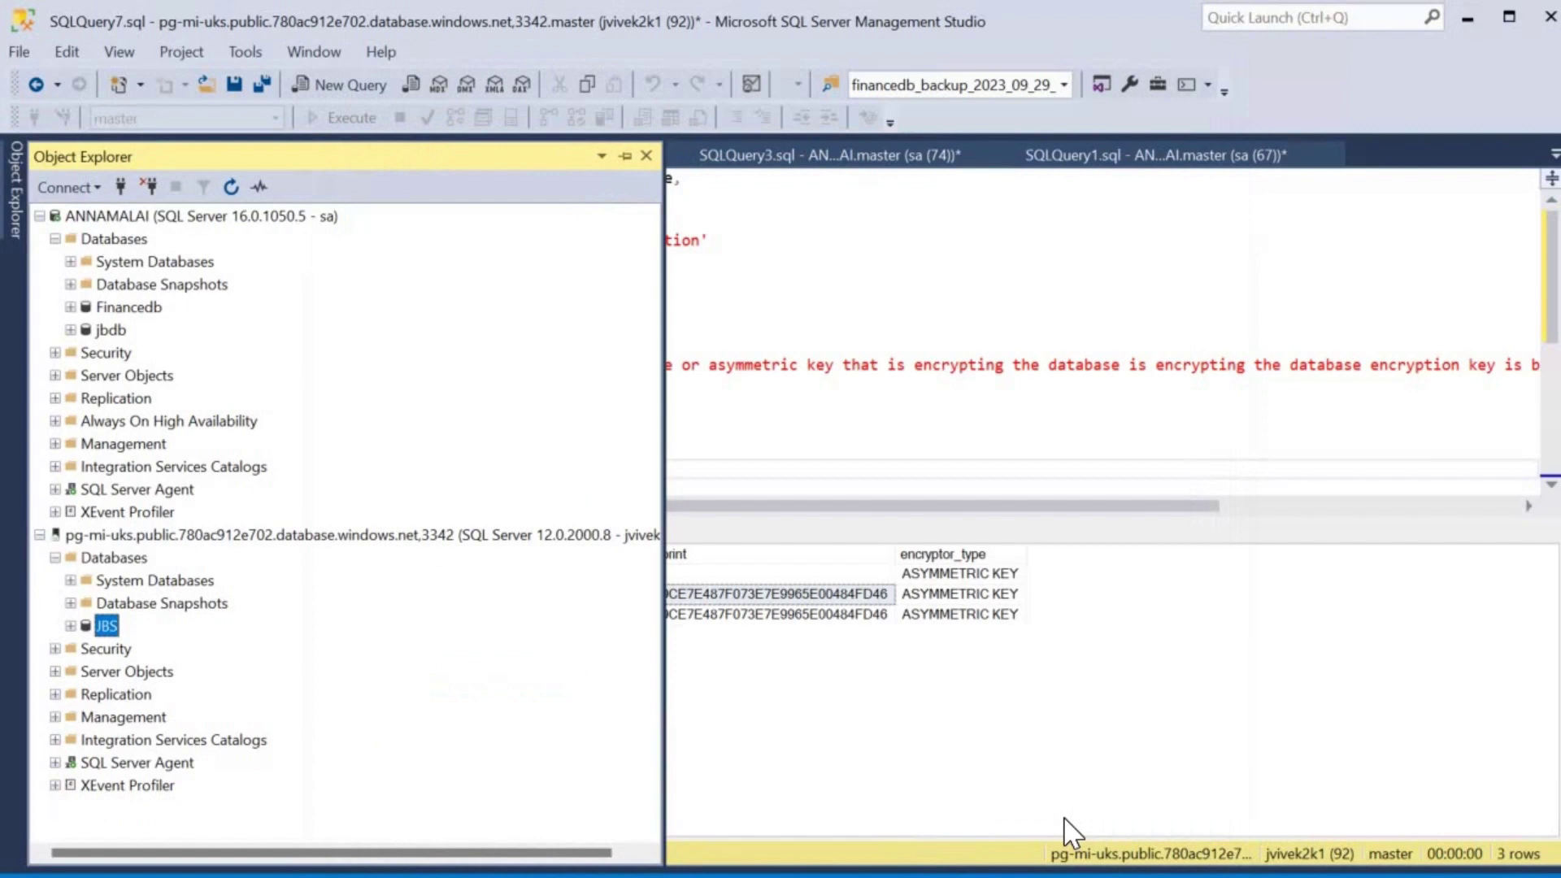
Rerun the managed instance query that restores jbdb from the jbdb_29Dep2023.bak backup URL.
click(940, 307)
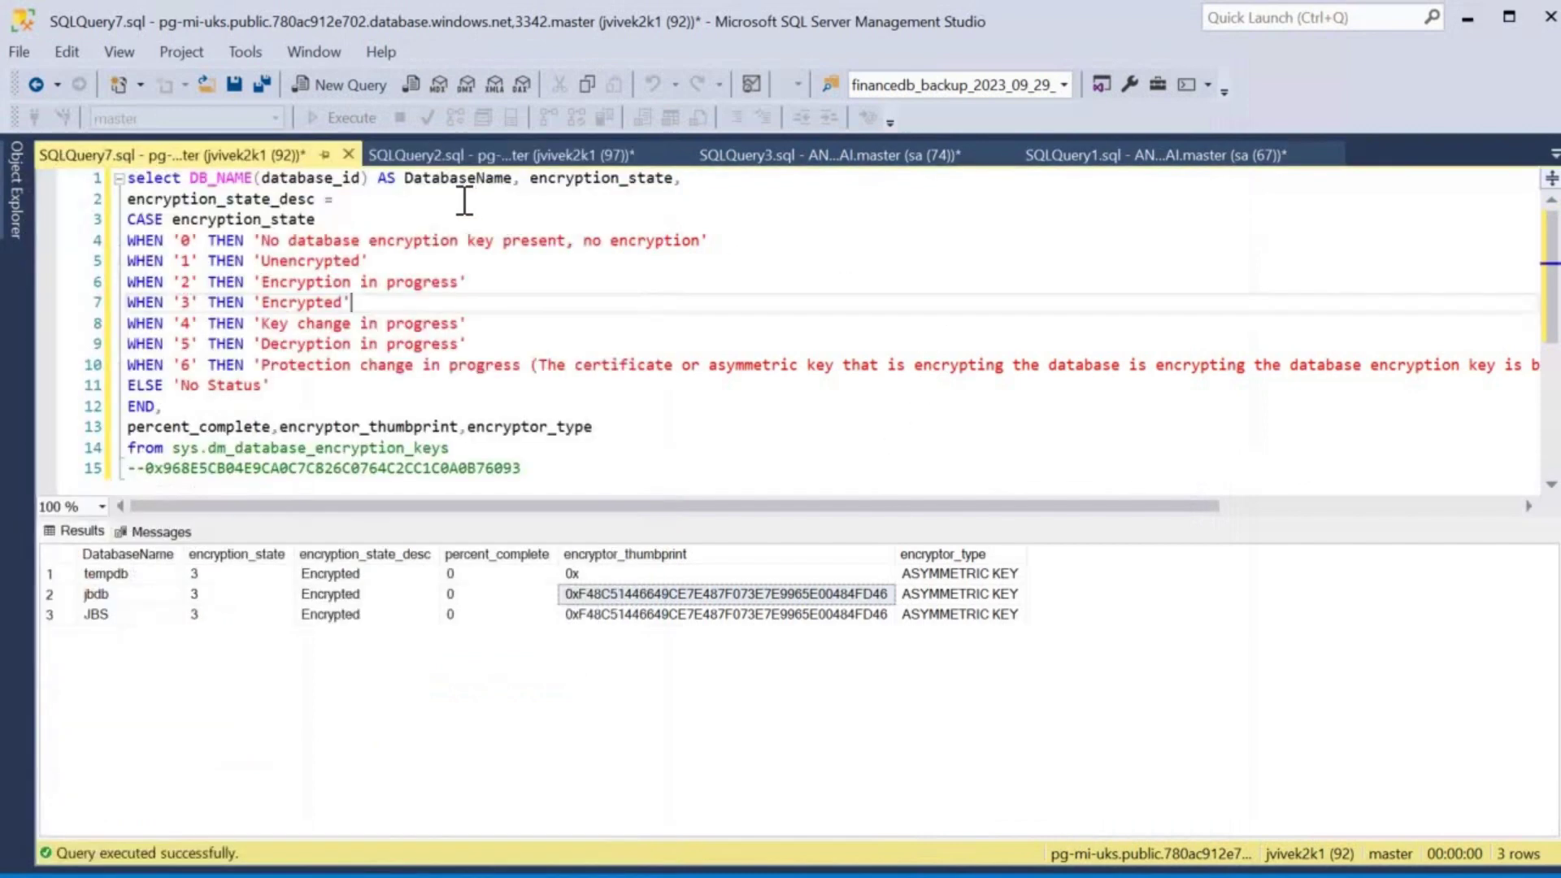
click(457, 153)
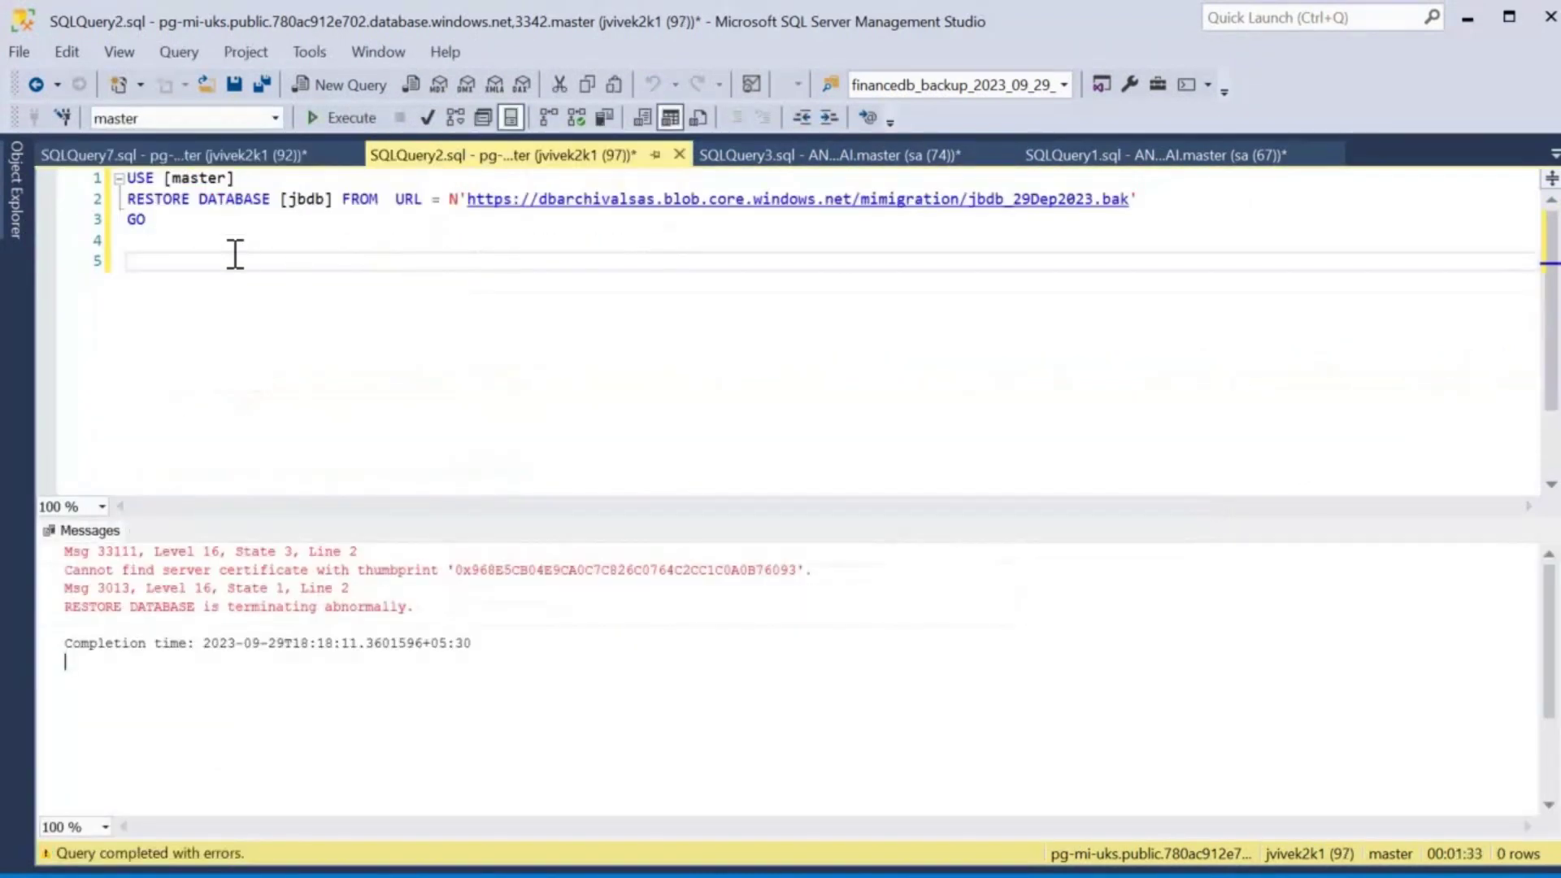
click(346, 120)
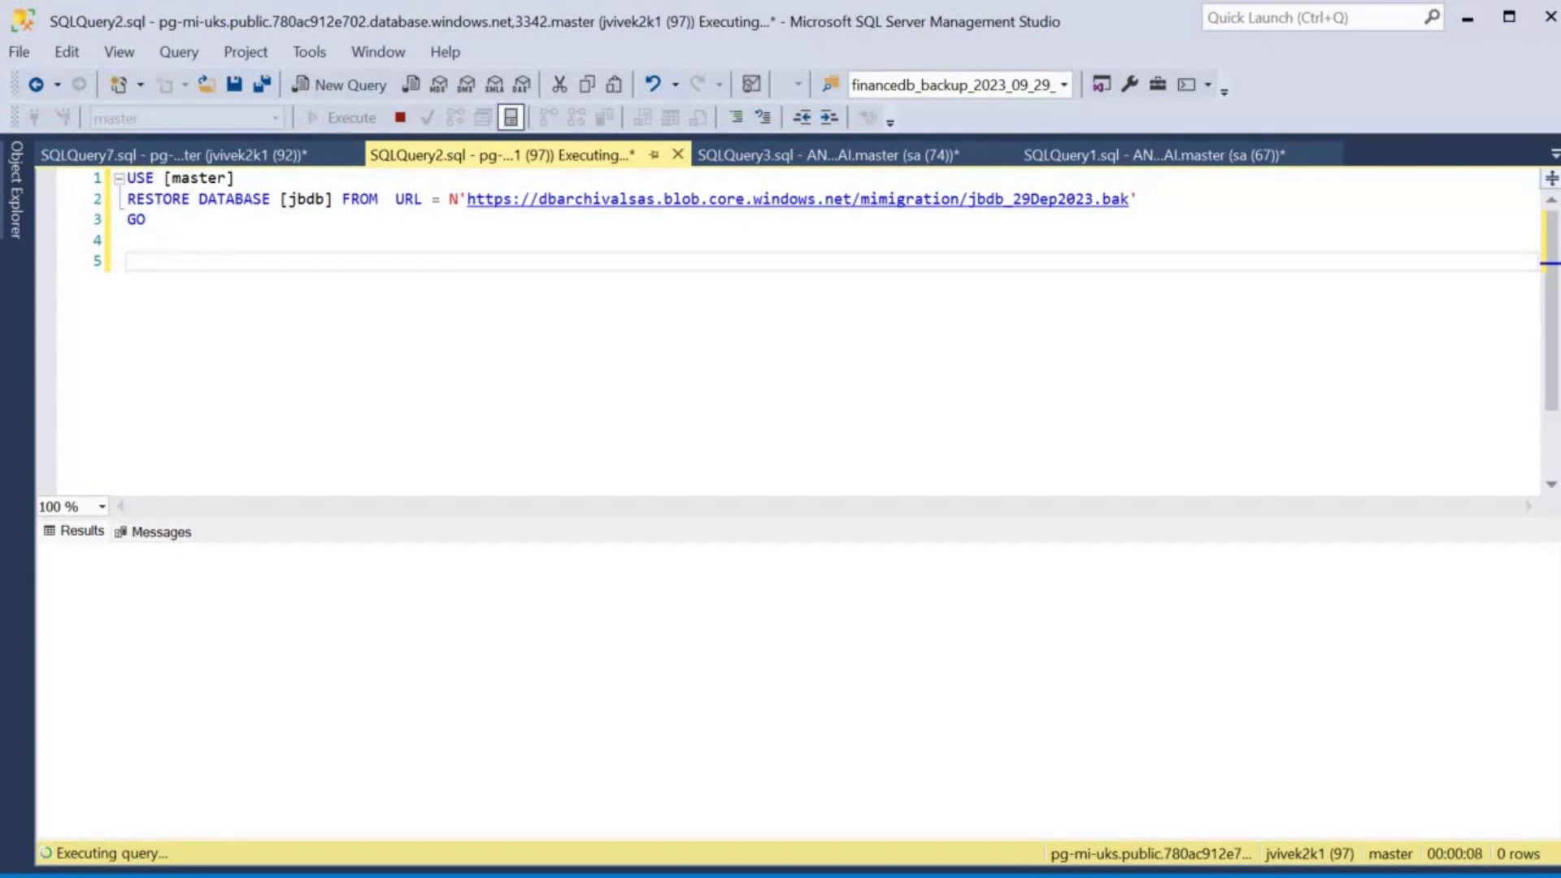
Pin Object Explorer open and refresh the managed instance's Databases folder to check on the jbdb restore.
click(23, 186)
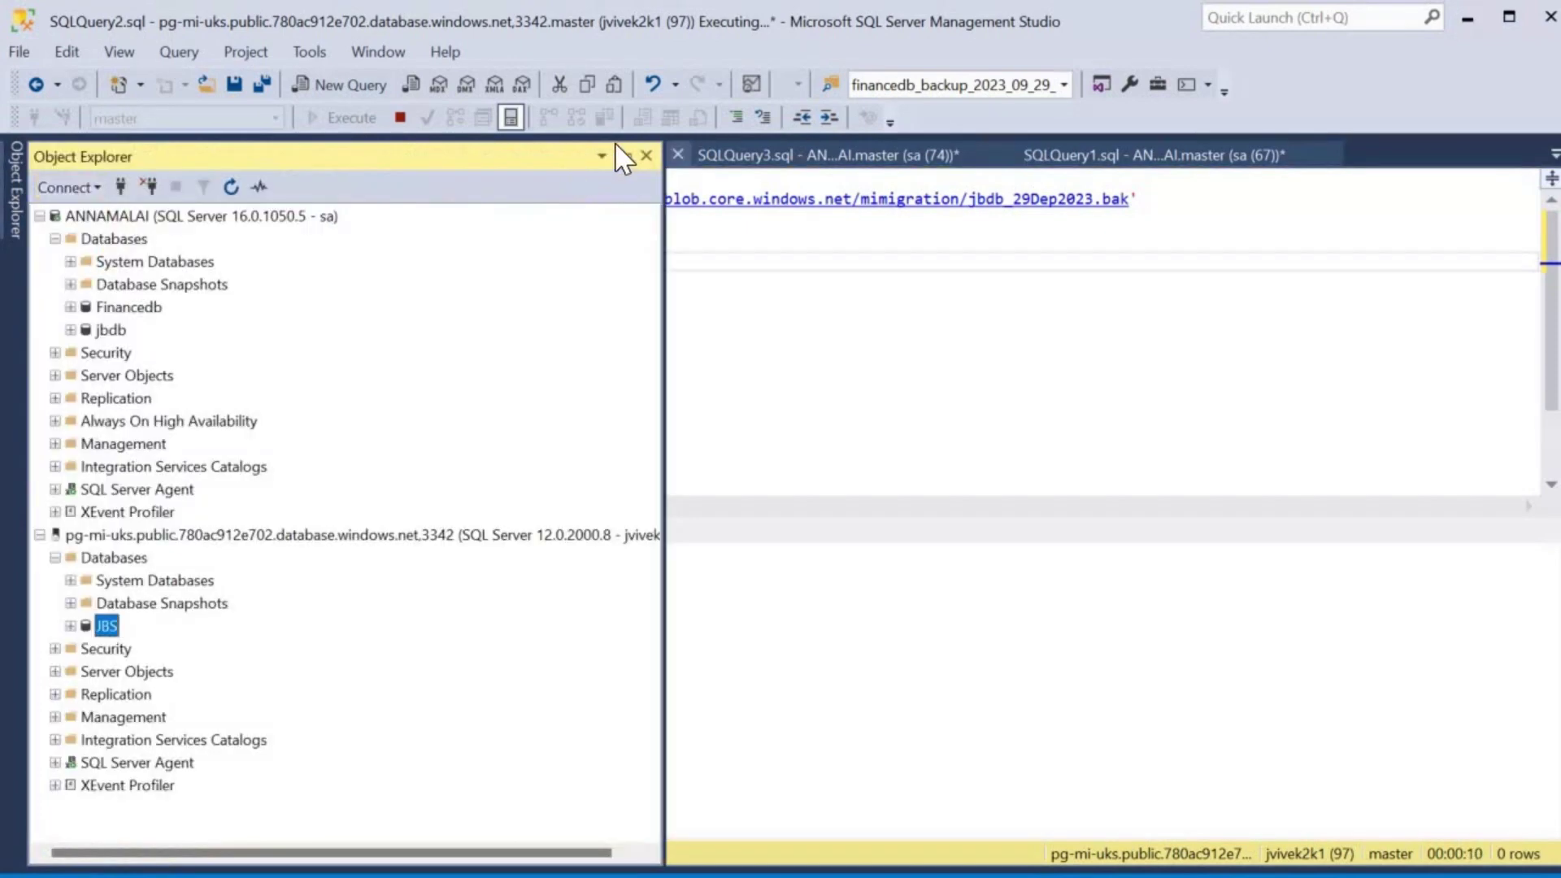
click(624, 155)
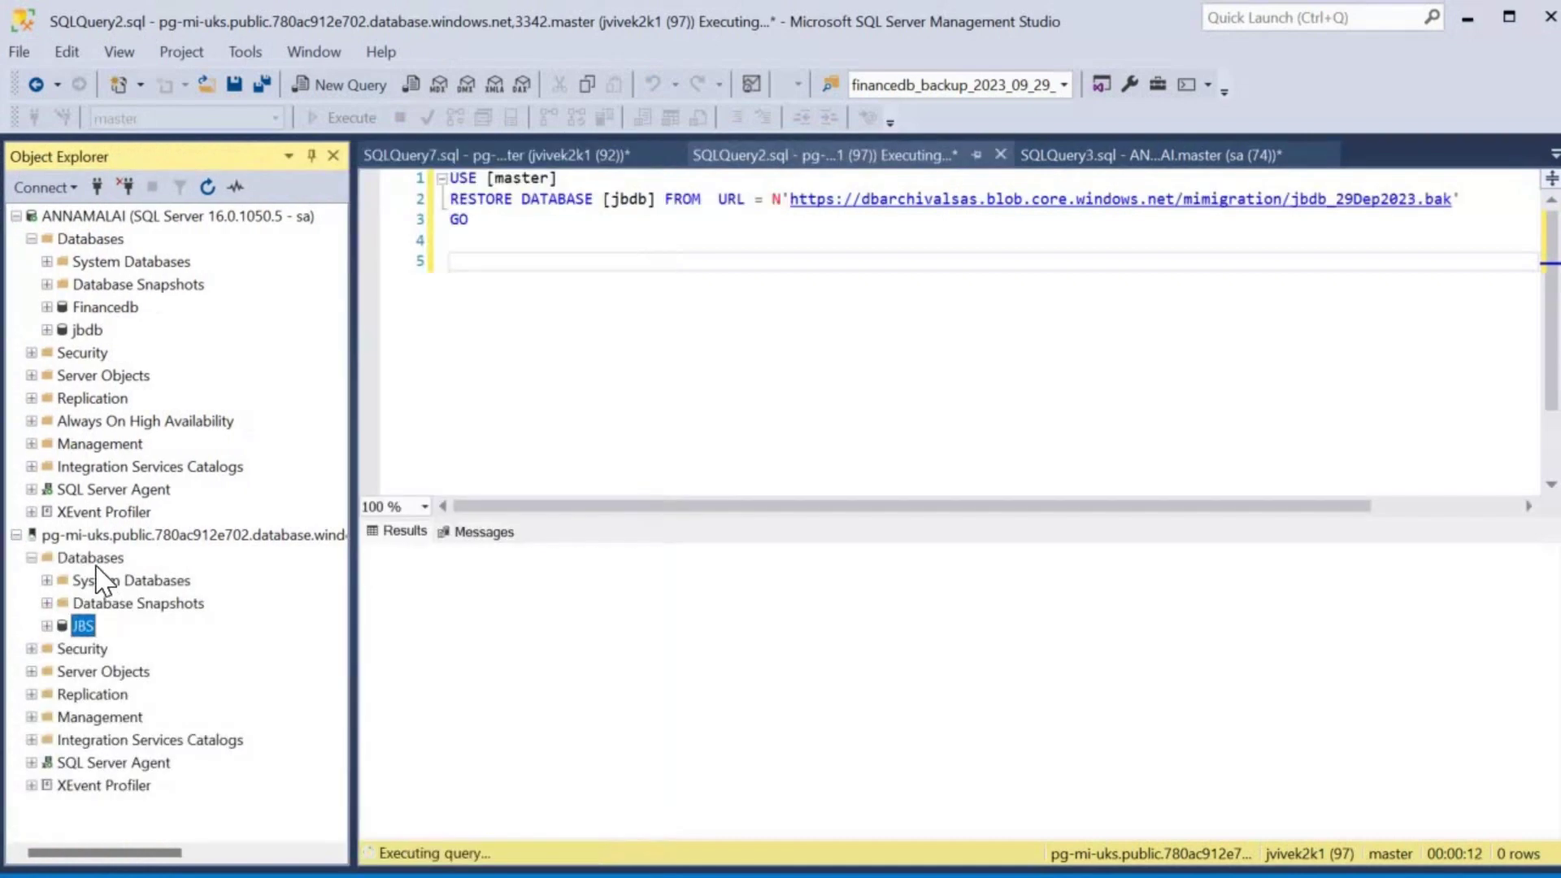
right_click(91, 559)
click(193, 746)
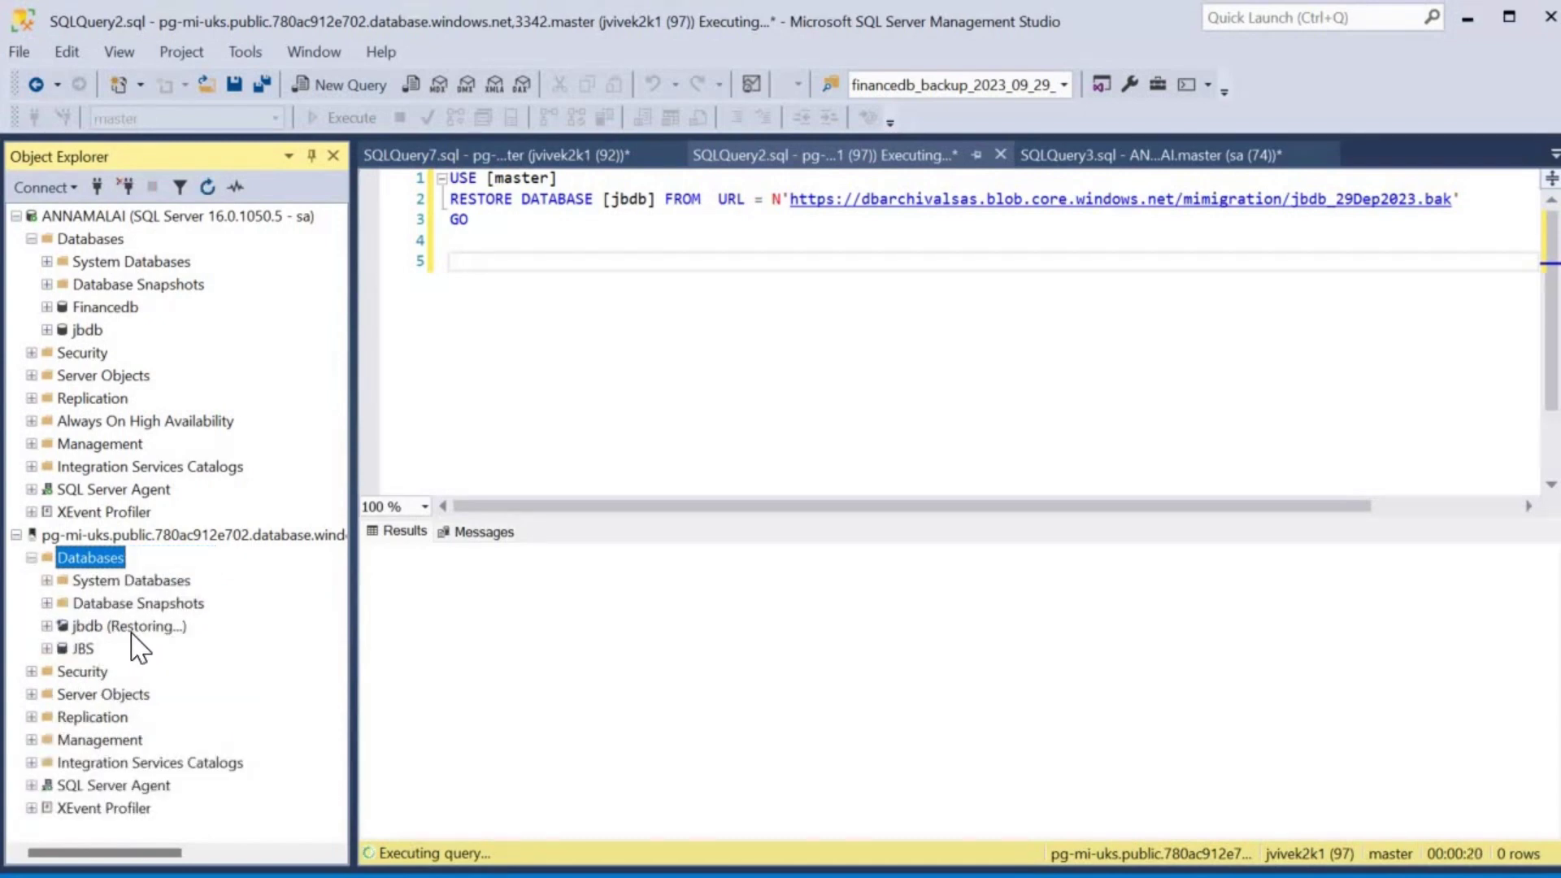
click(471, 534)
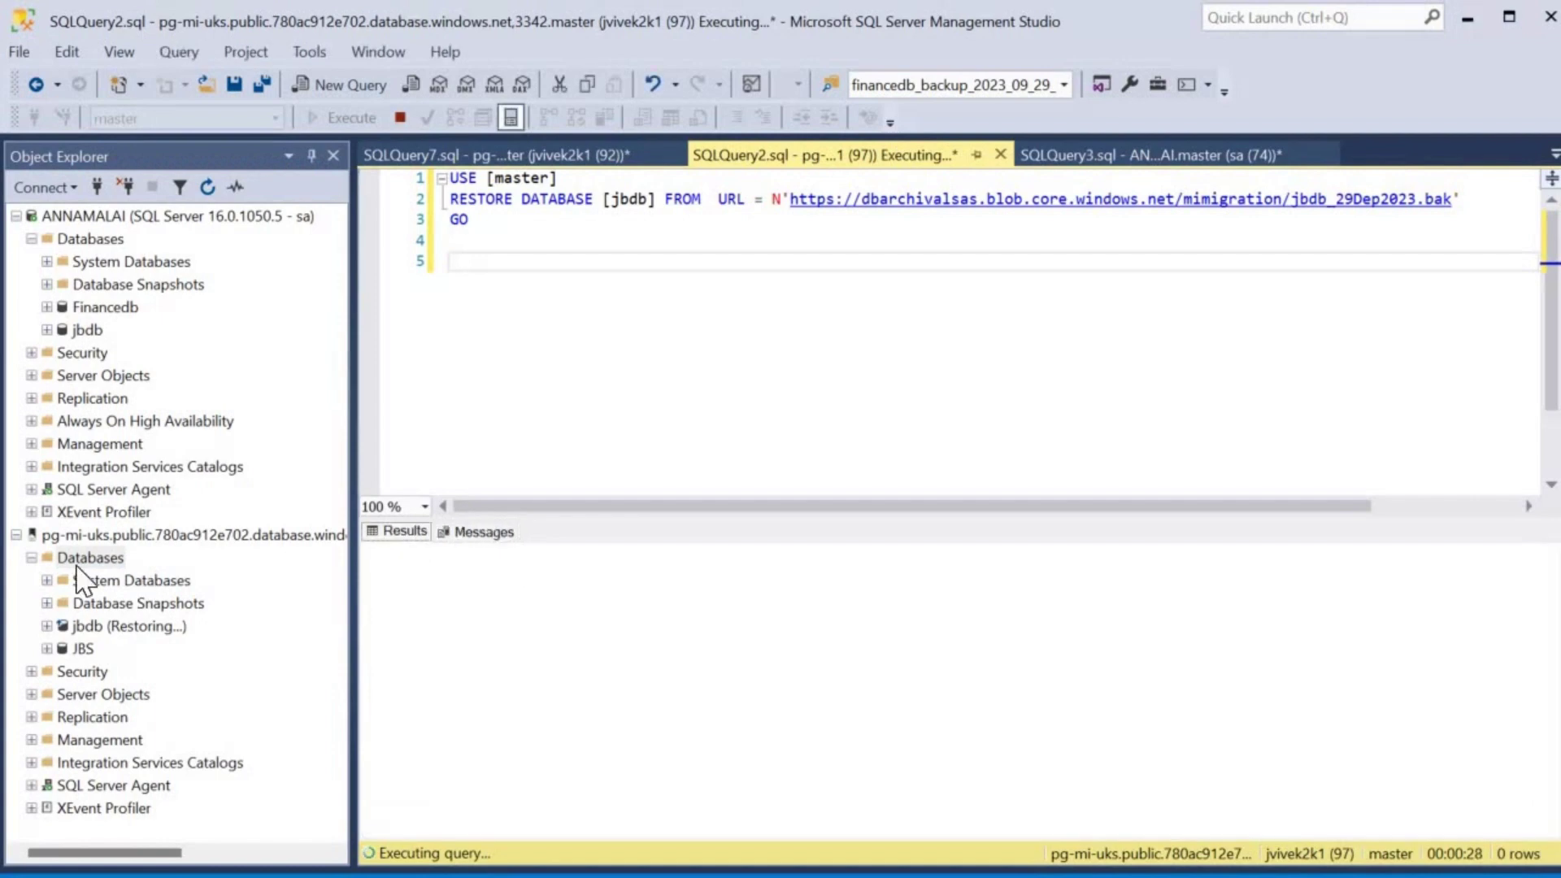
Refresh the managed instance's databases again, select jbdb, and check the restore query's messages and results.
right_click(81, 561)
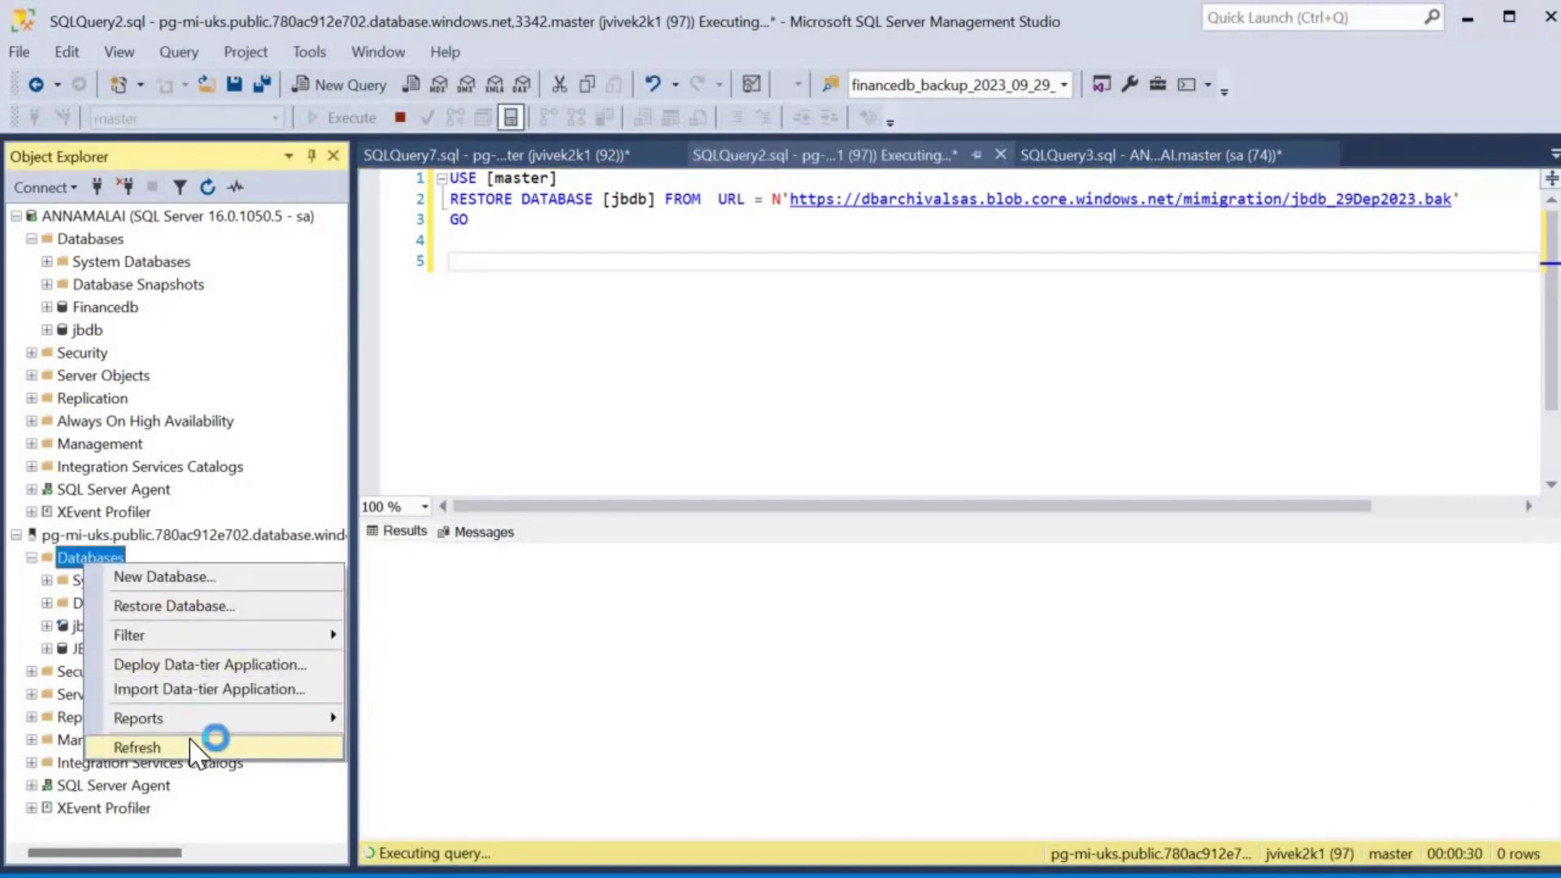
click(195, 747)
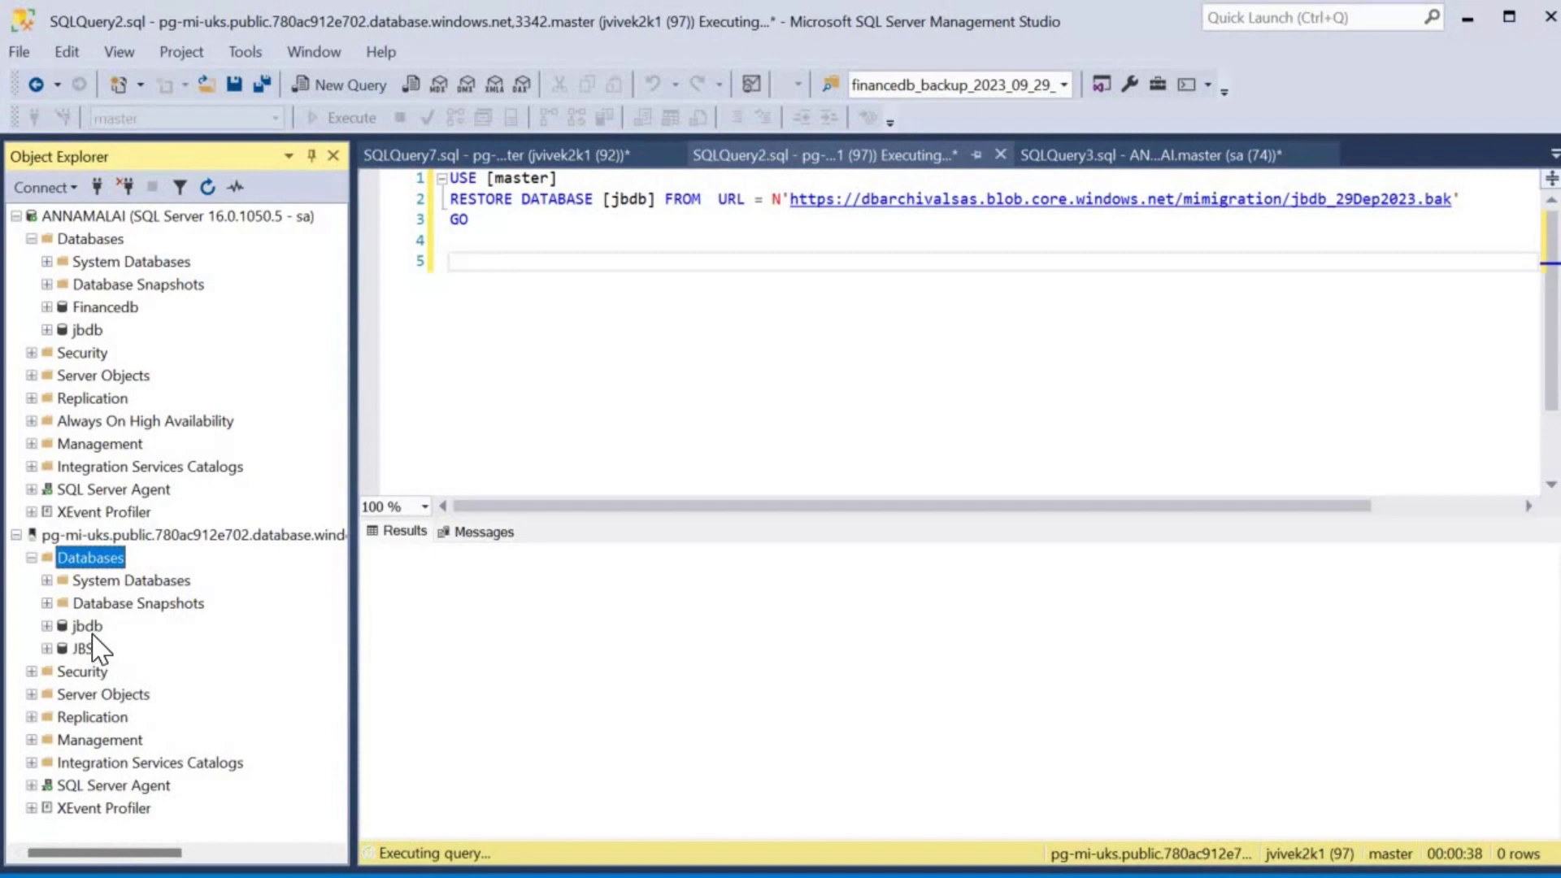
click(92, 634)
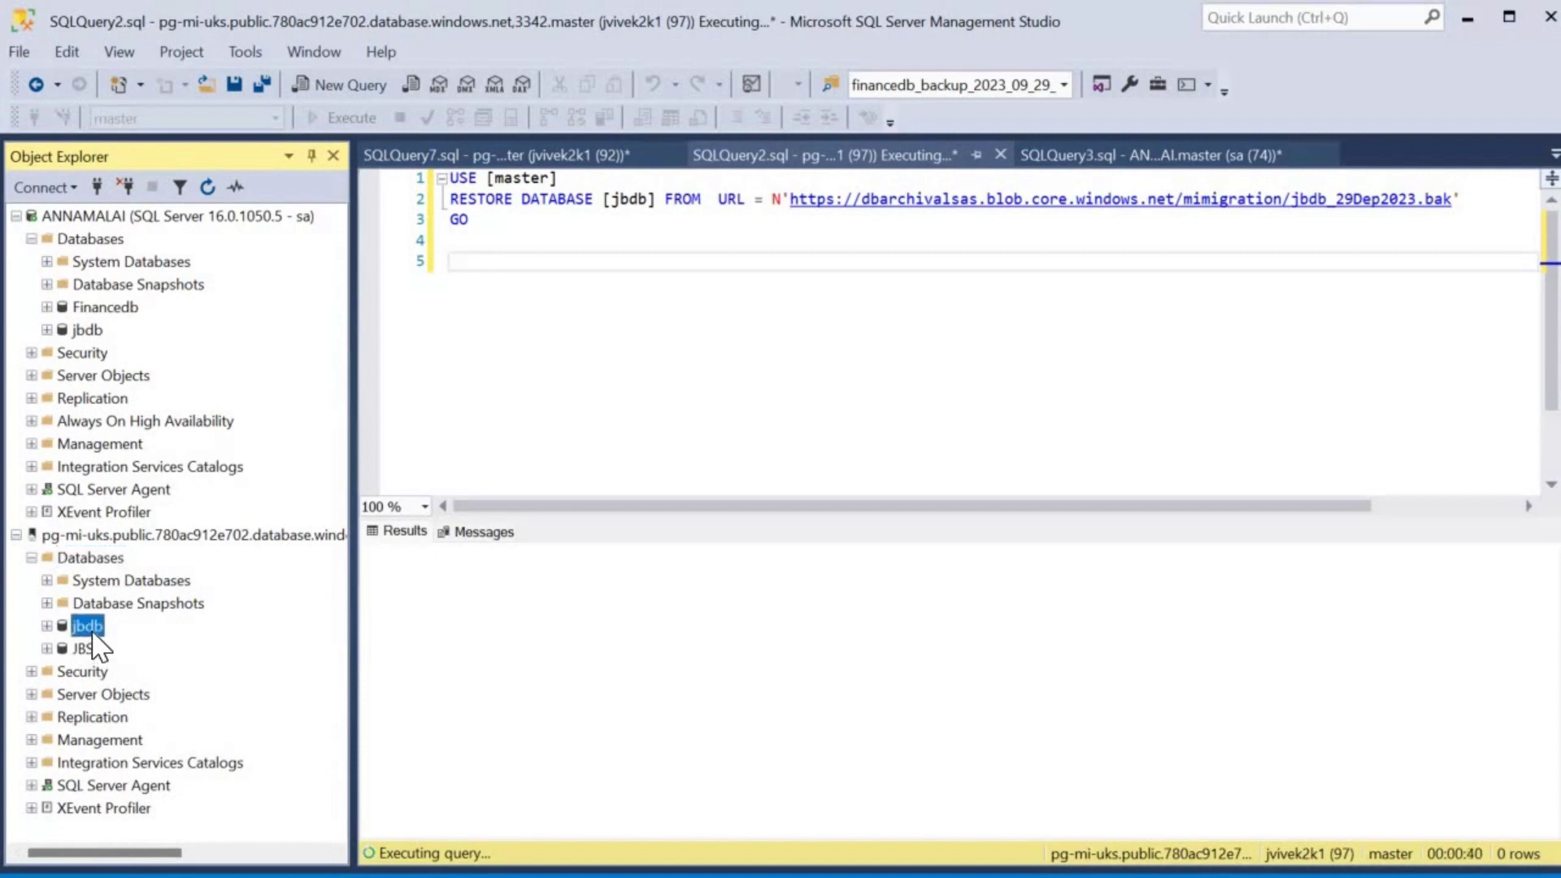
click(484, 532)
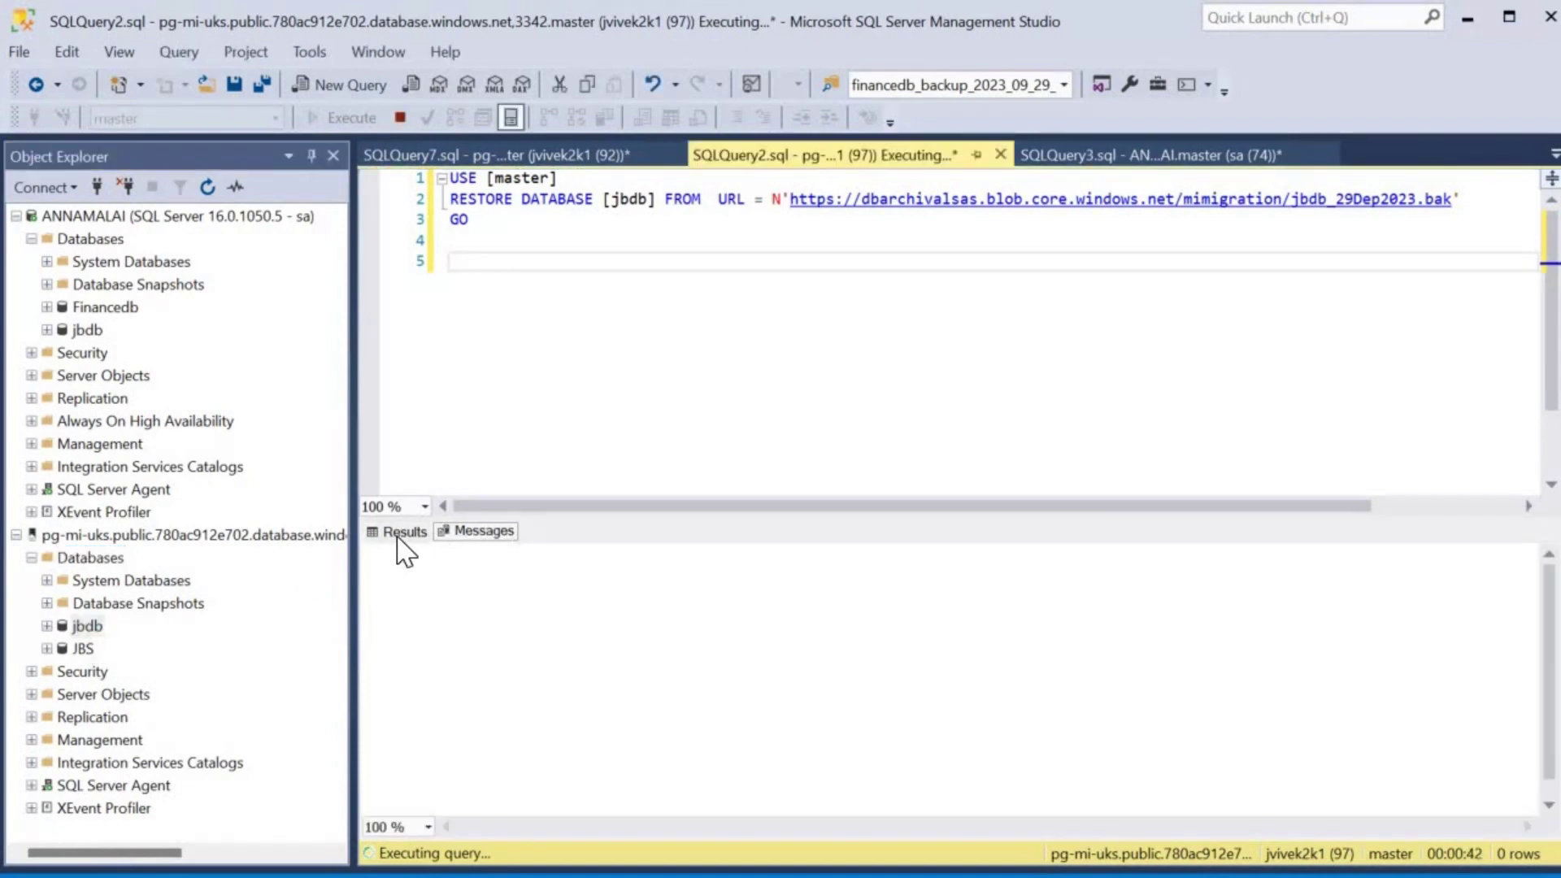
click(398, 537)
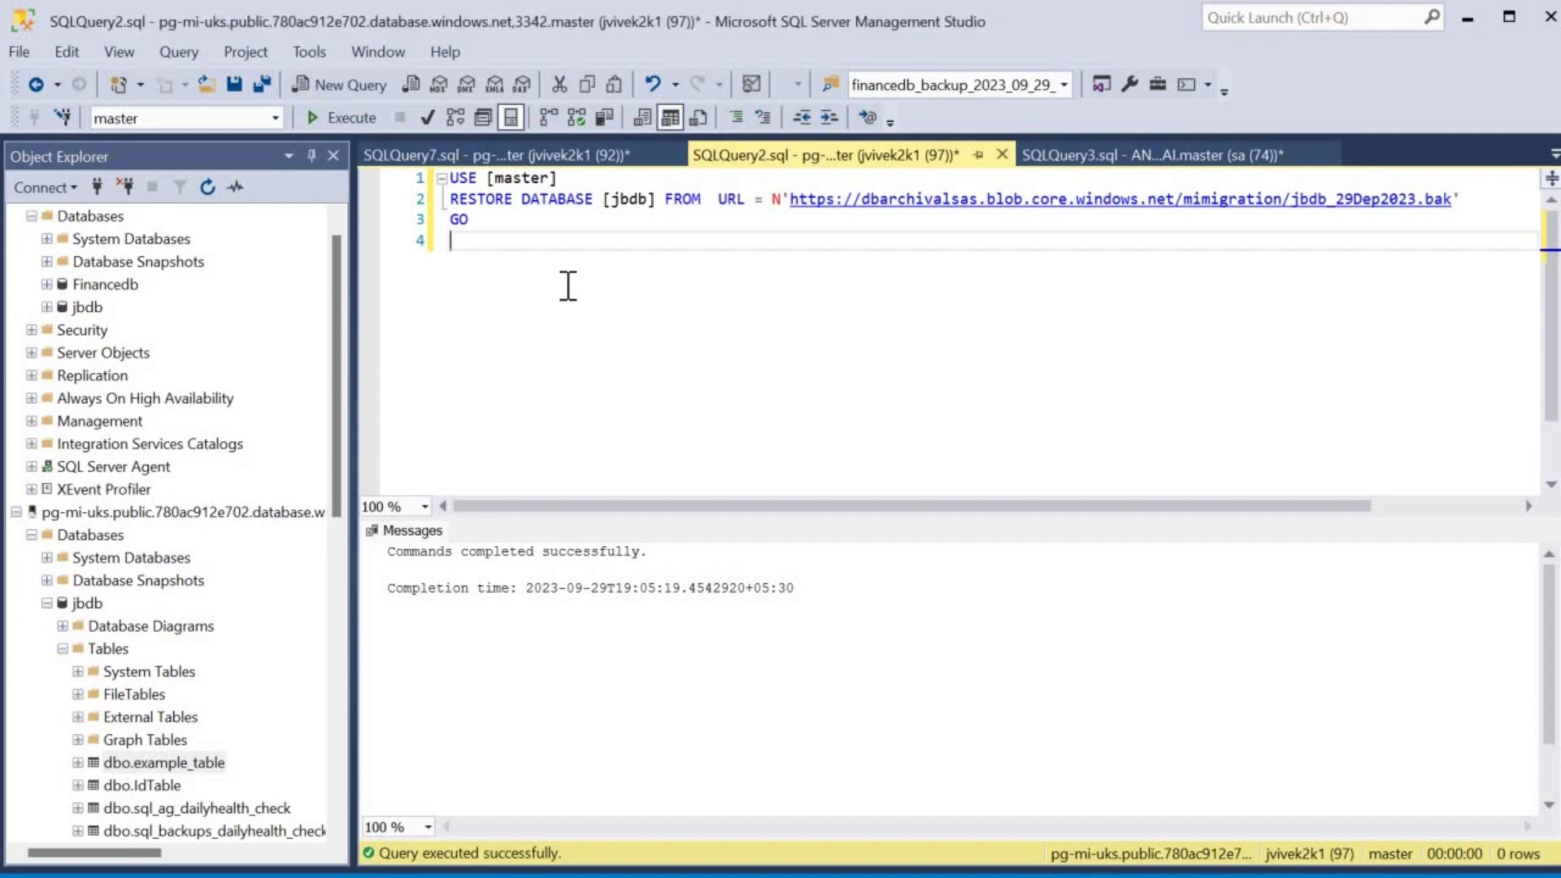
Add "use jbdb" and "select * from [dbo].[example_table]" below the restore script and run the two statements one after the other.
key(Return)
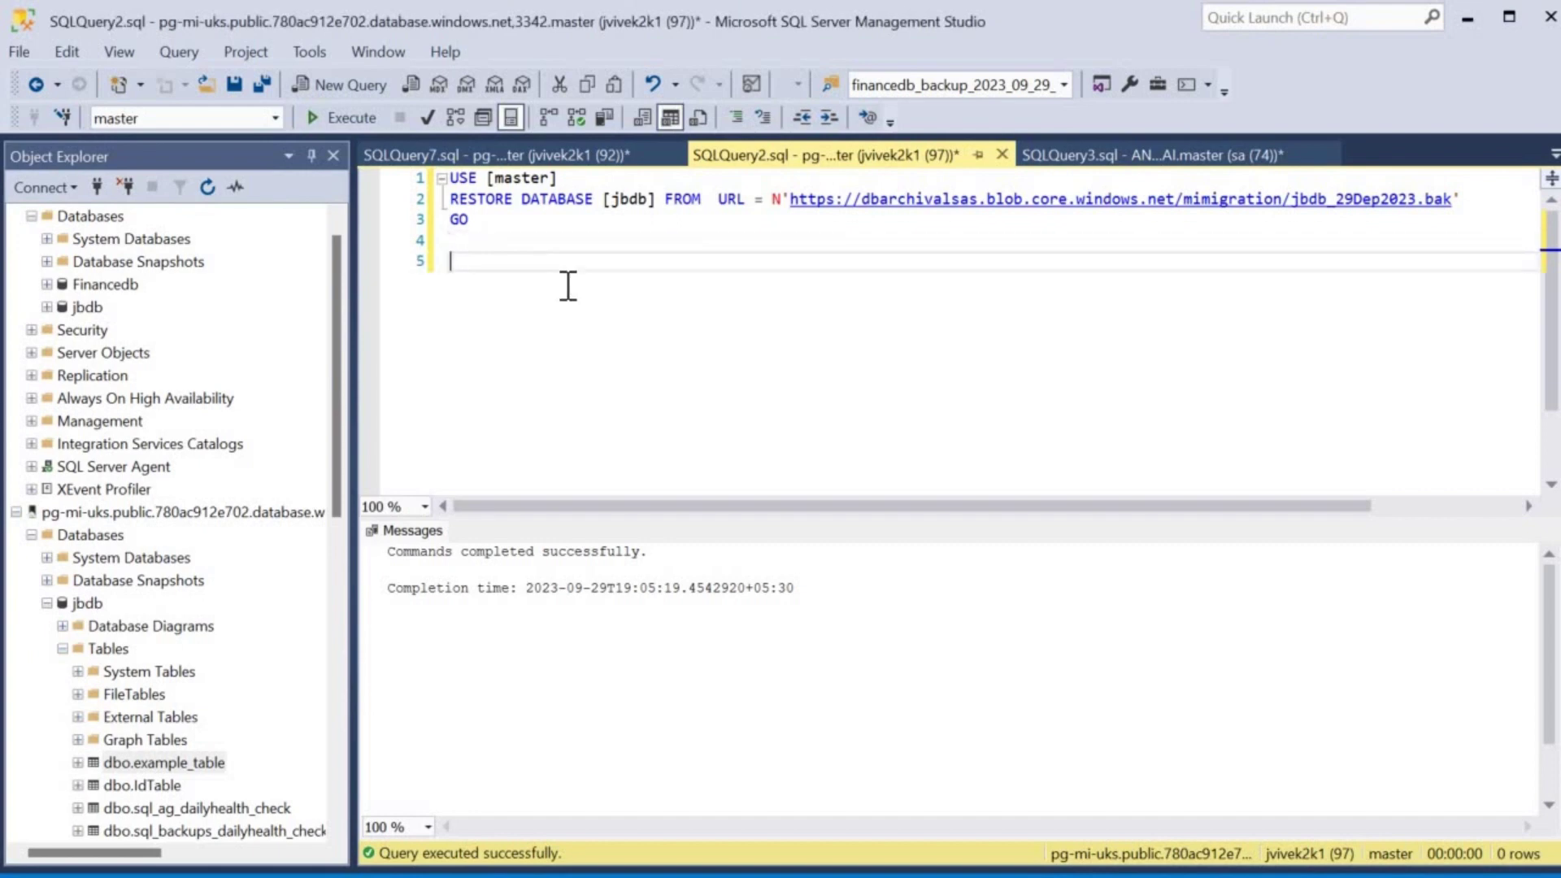
text(use jbdb select * from [dbo].[example_table])
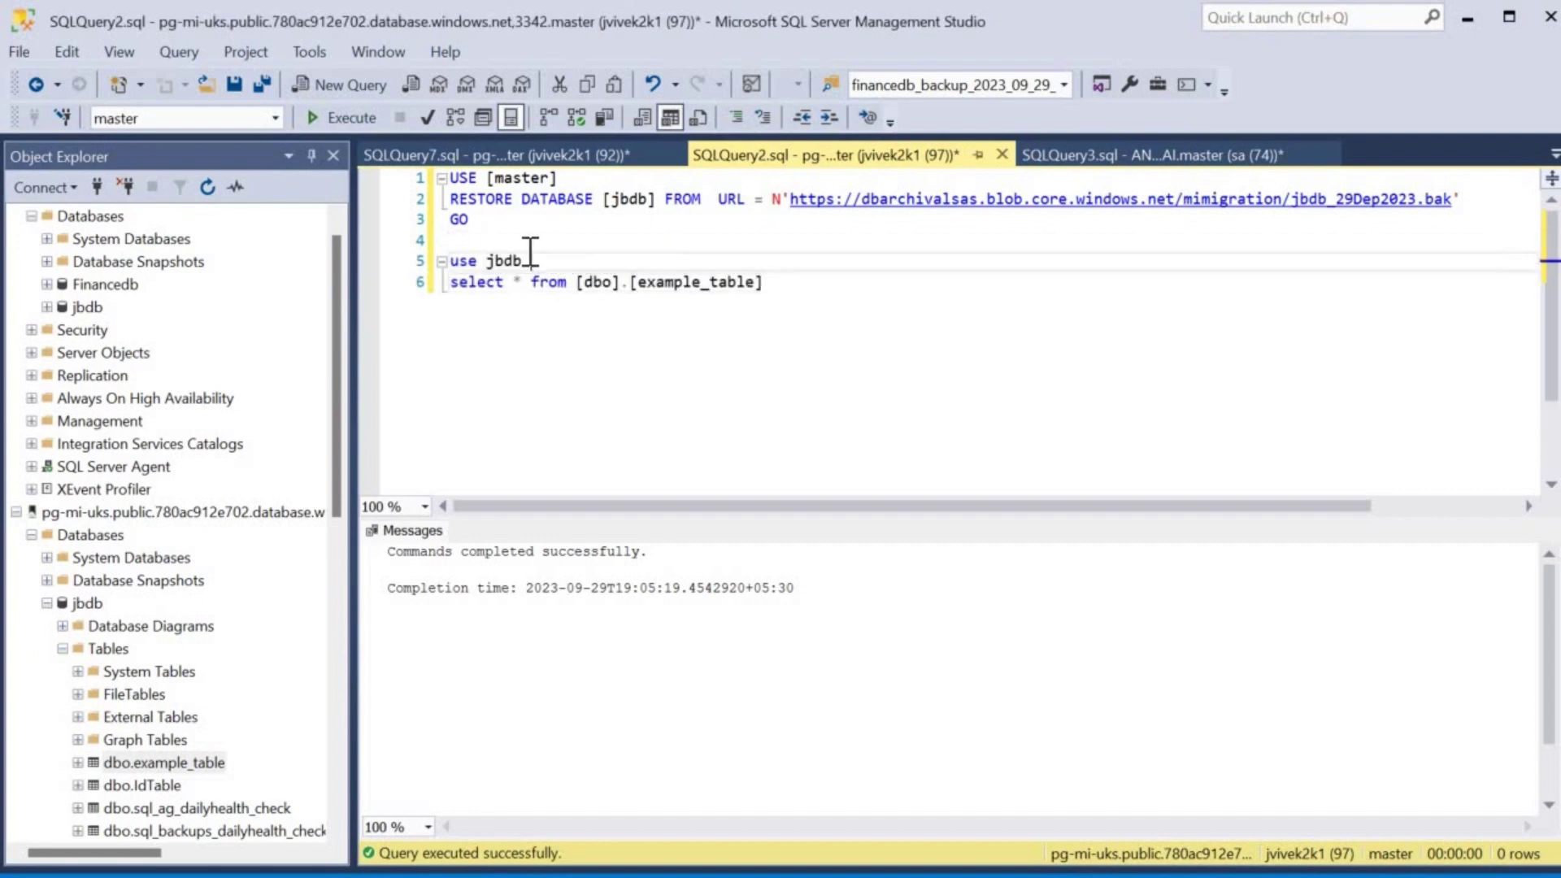
drag(531, 260, 452, 240)
click(350, 118)
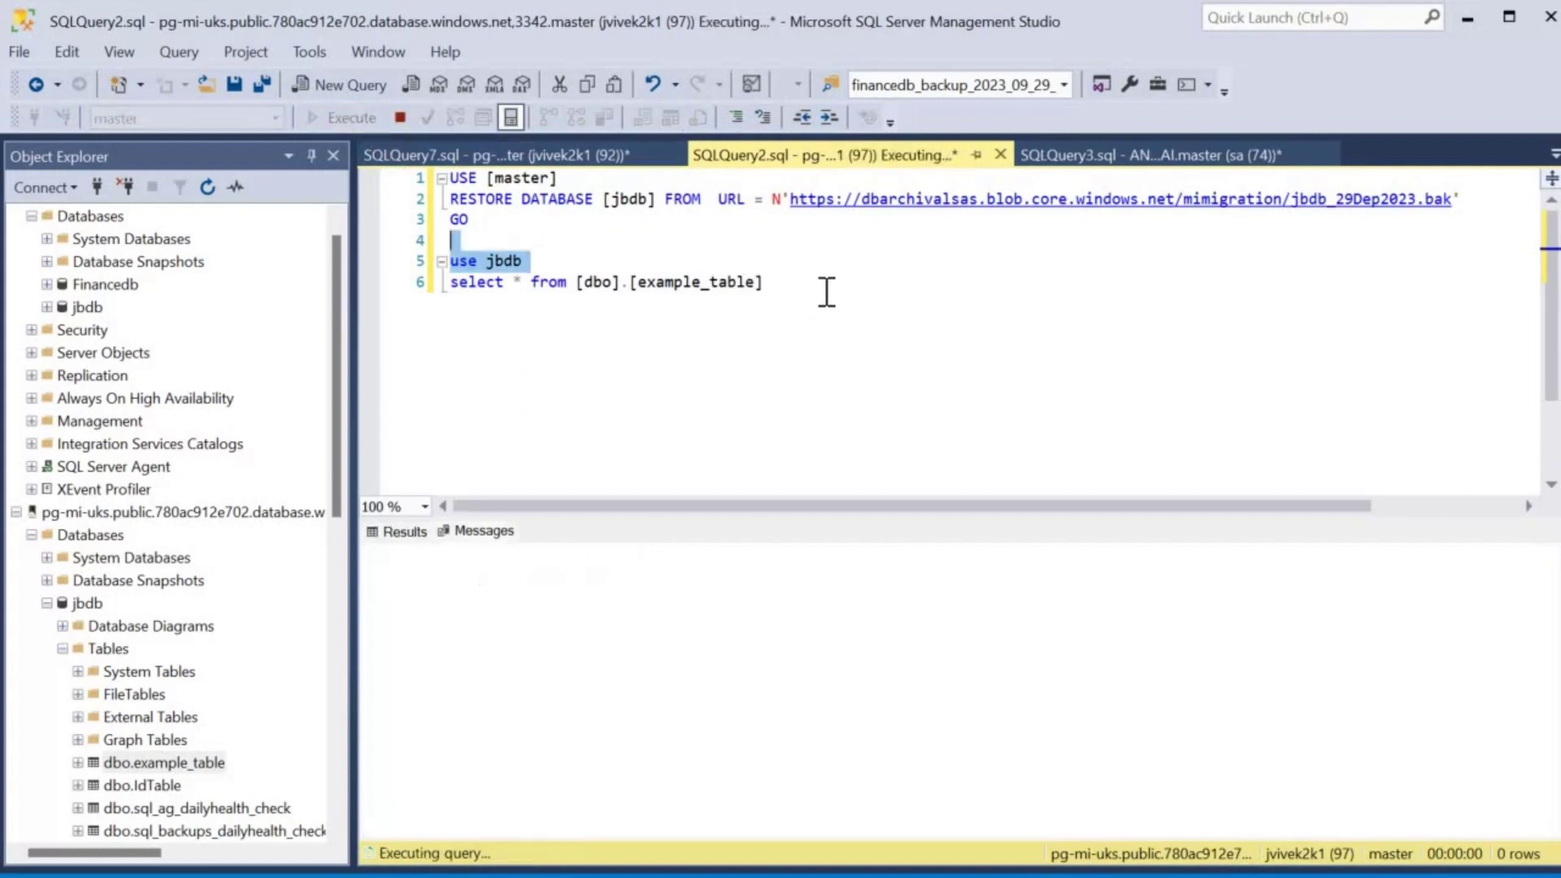
drag(762, 282, 759, 263)
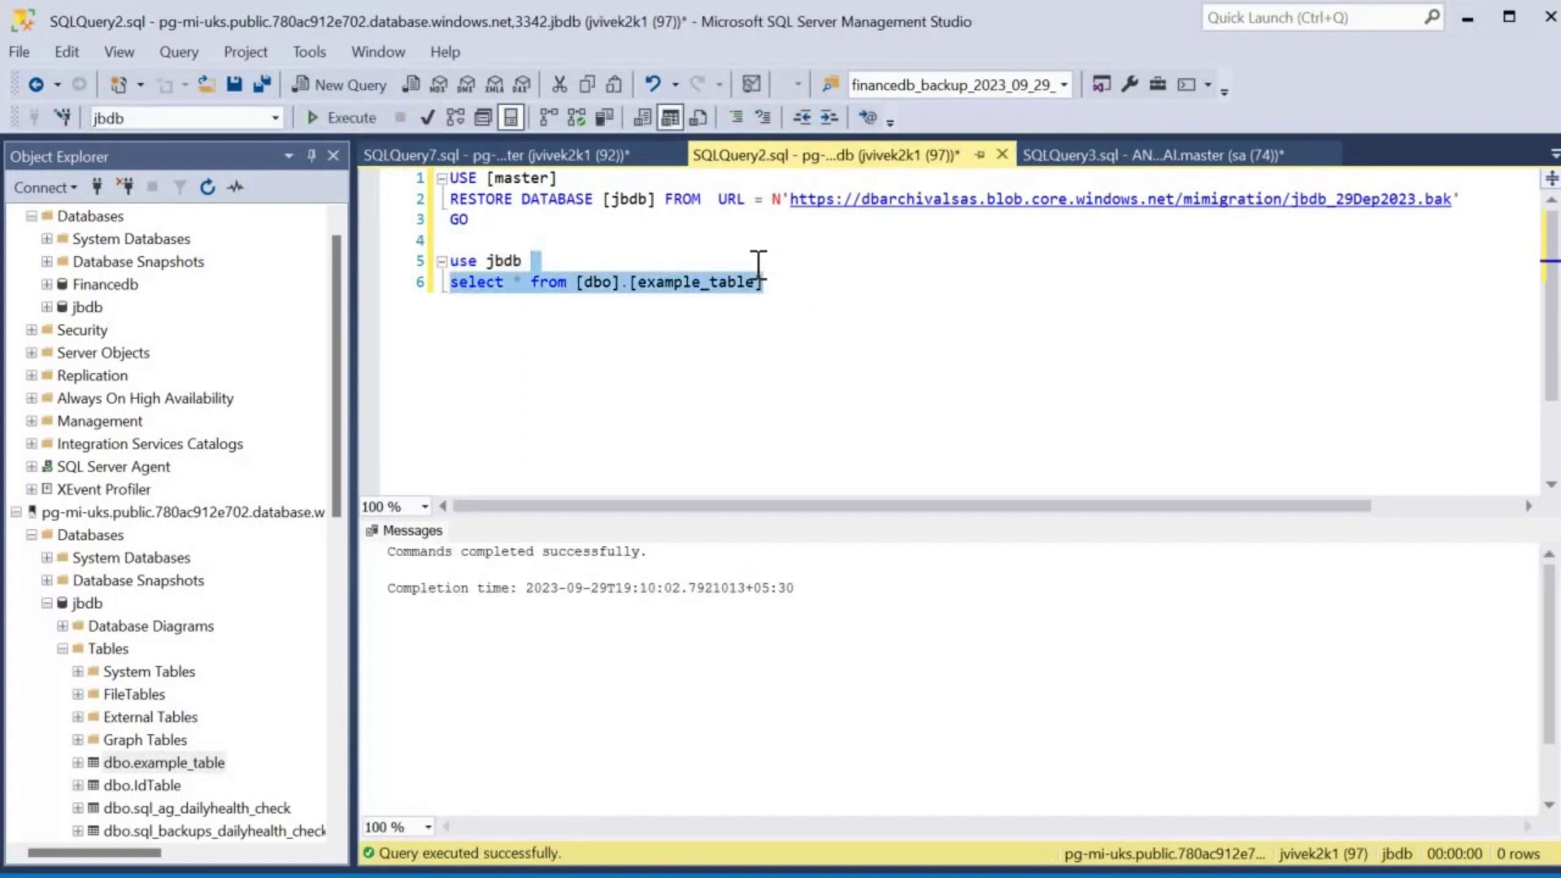
key(F5)
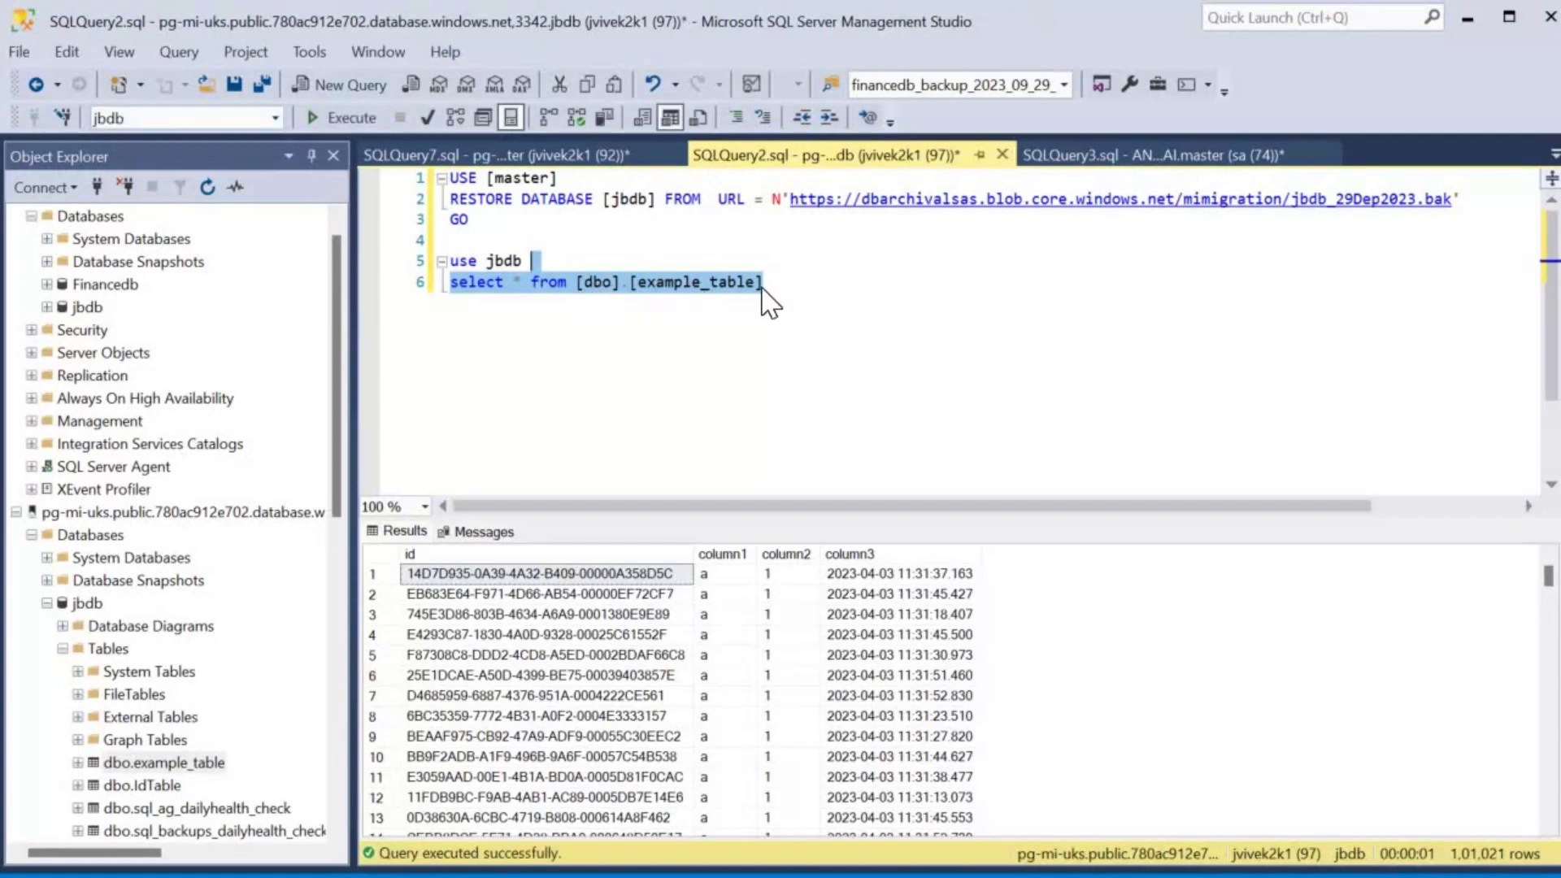
Change the select statement's table to [dbo].[IdTable] and run only that statement.
click(163, 784)
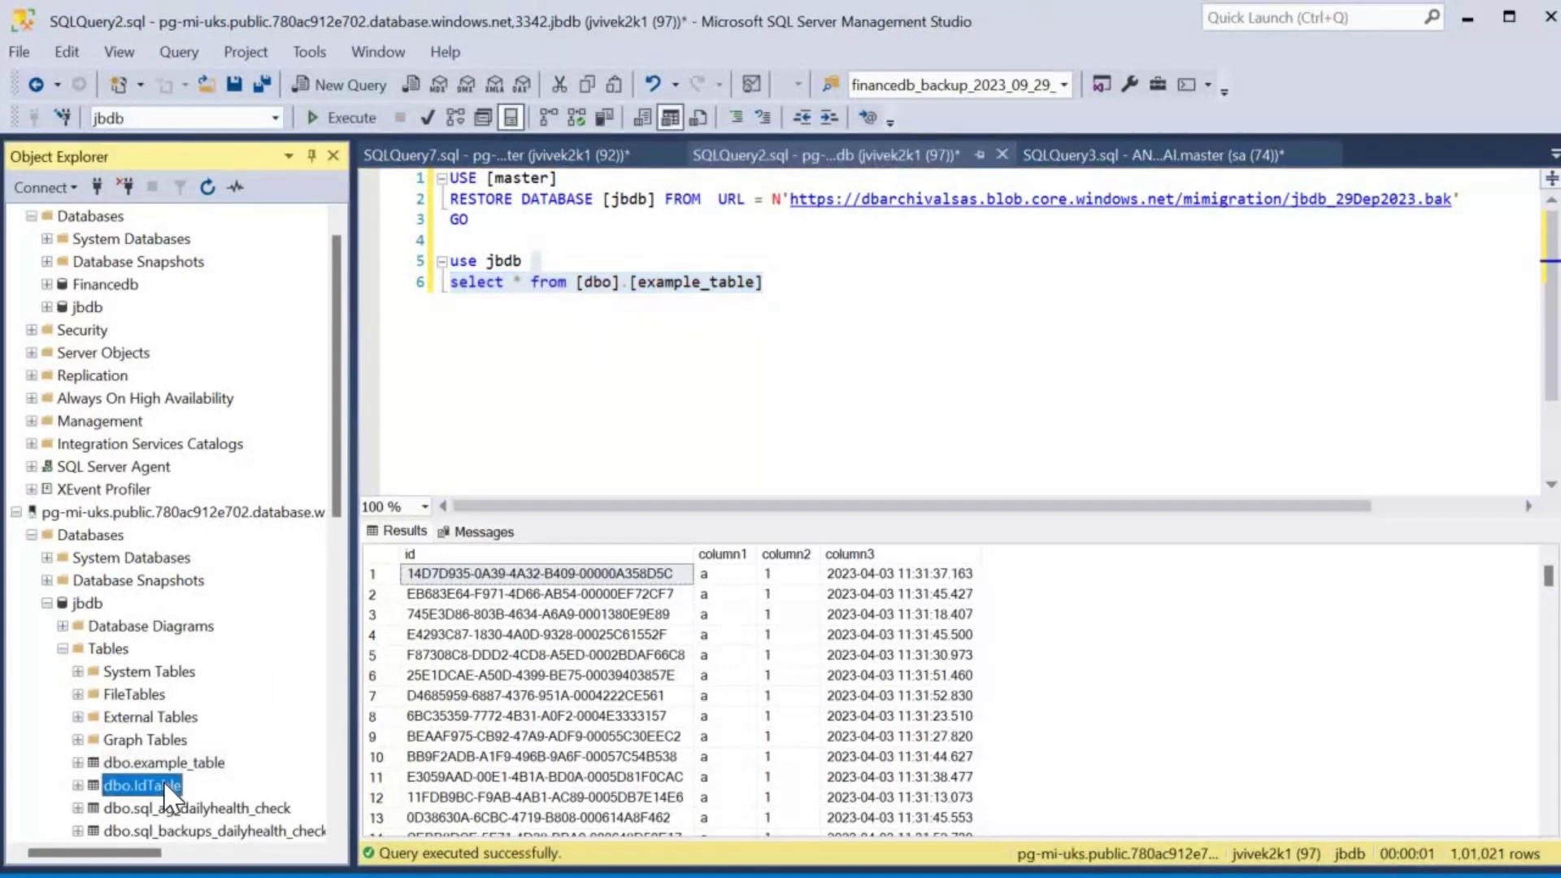
drag(841, 282, 580, 289)
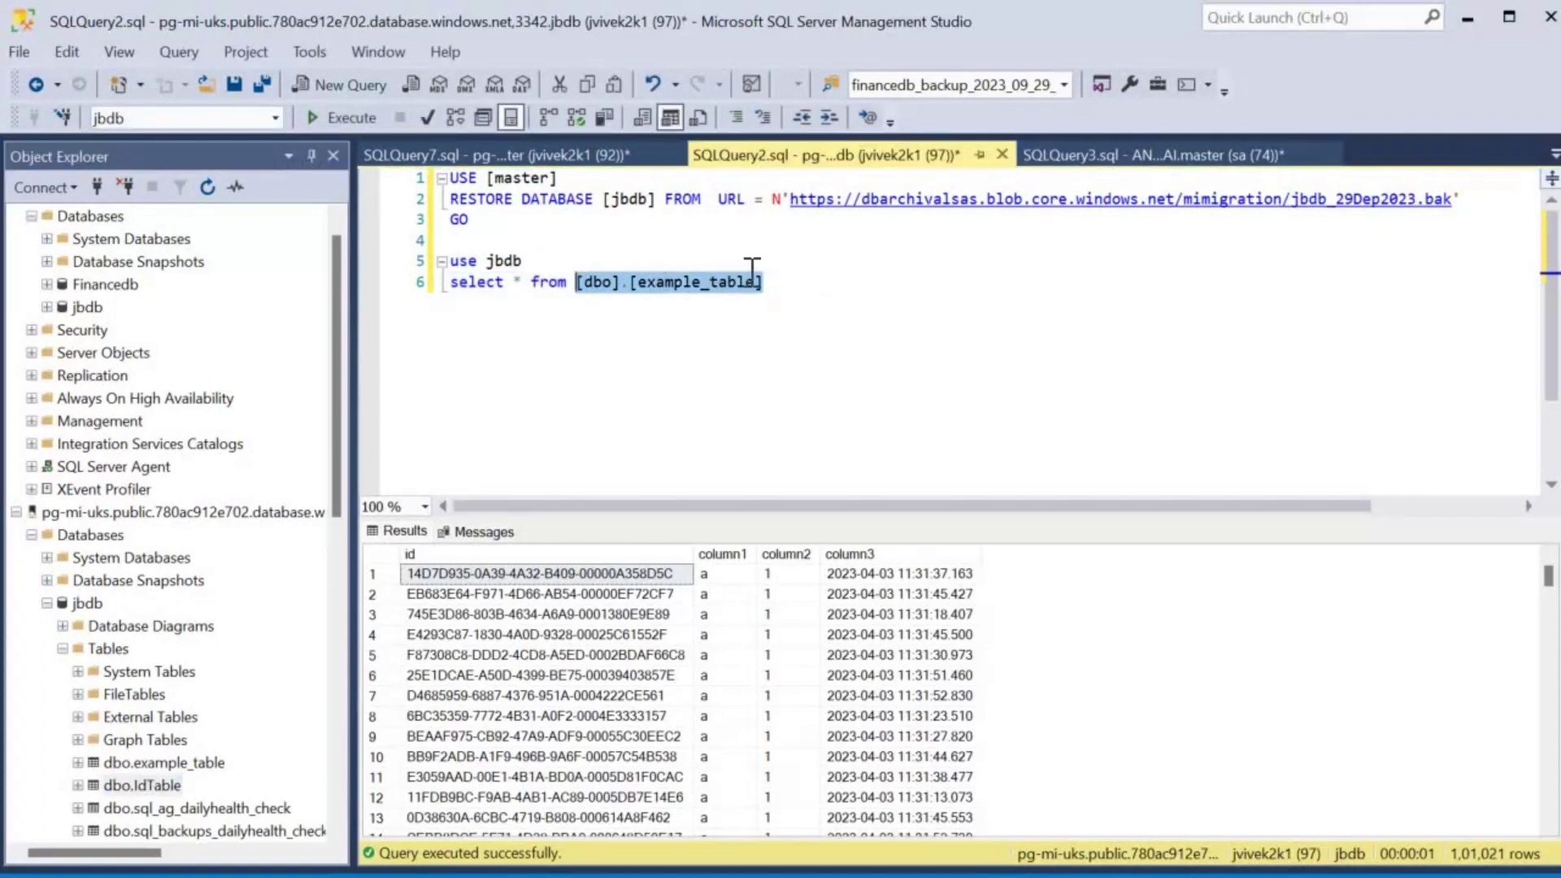
text([dbo].[IdTable])
drag(715, 283, 732, 267)
key(F5)
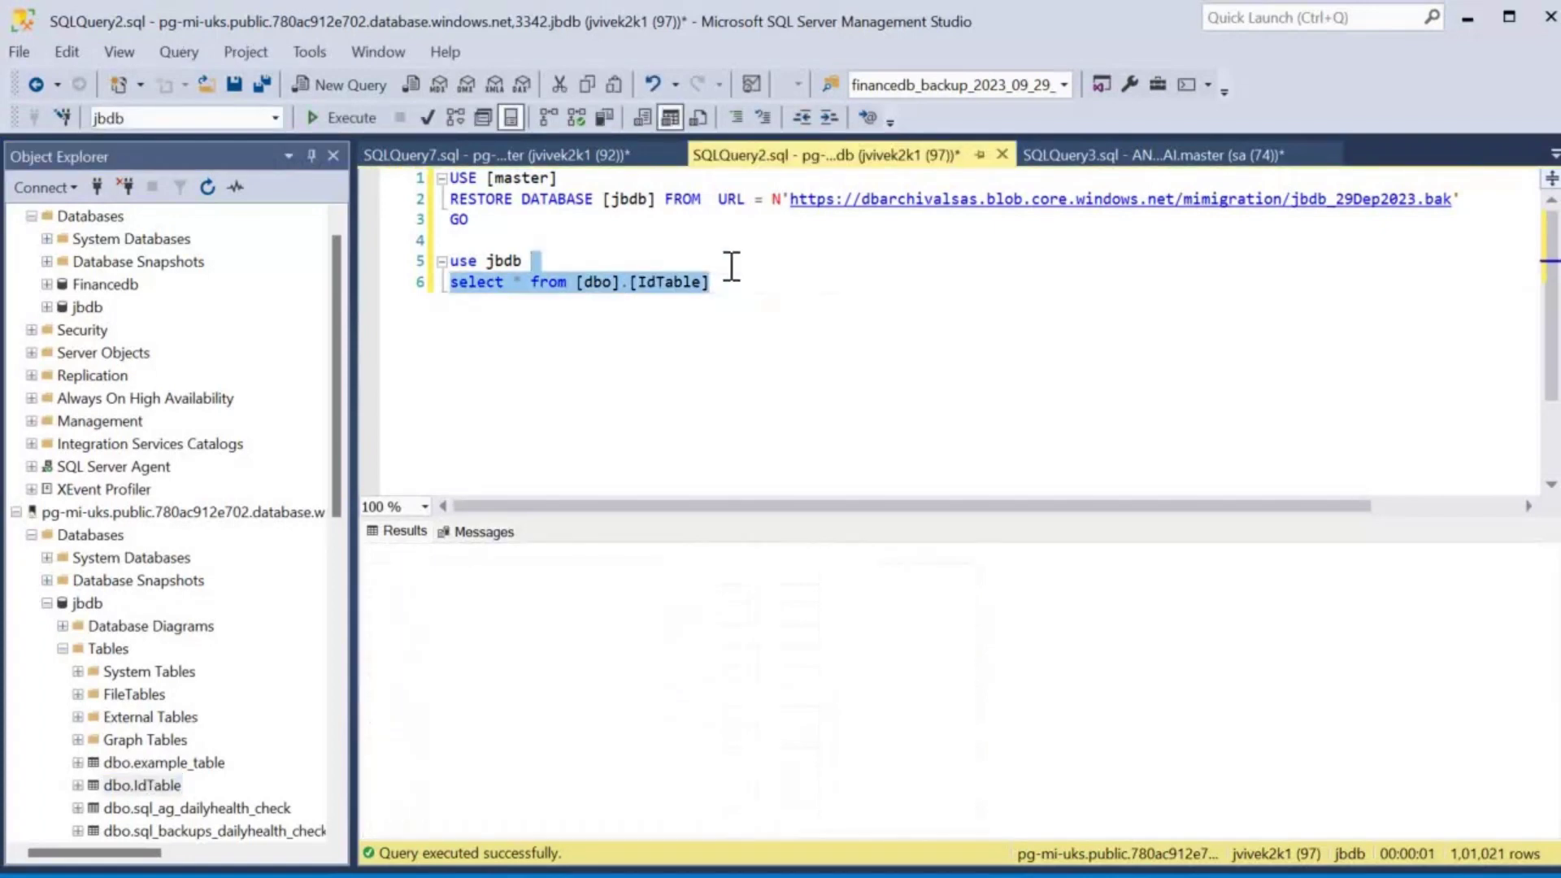